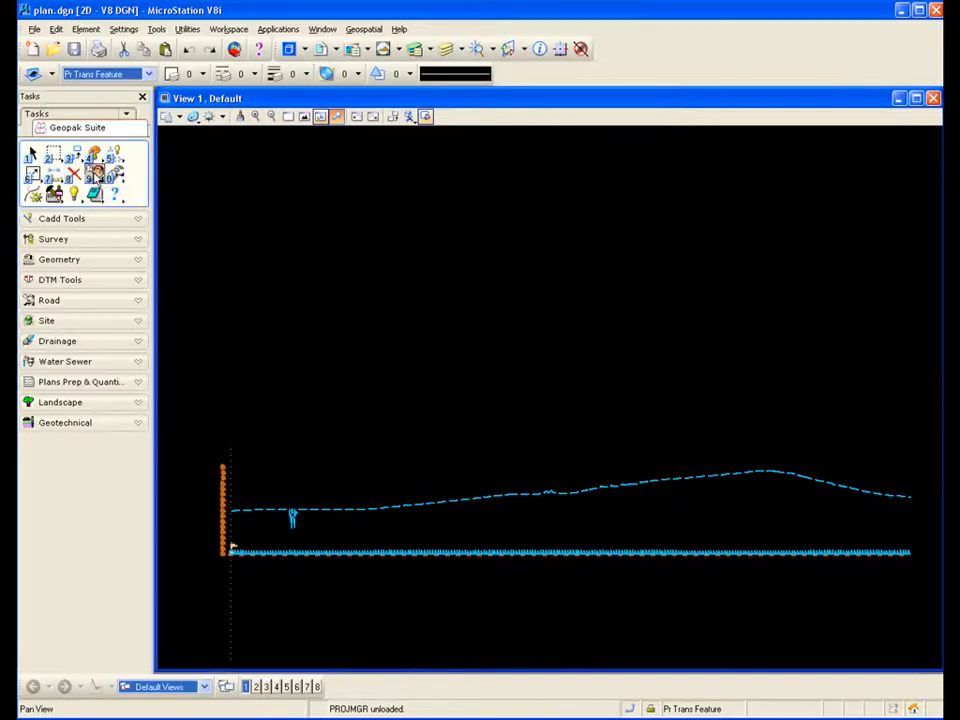
Step: Open the road project class.prj from the GEOPAK Project Manager and clear the Pan View window out of the way
click(95, 172)
drag(410, 222, 443, 172)
click(388, 404)
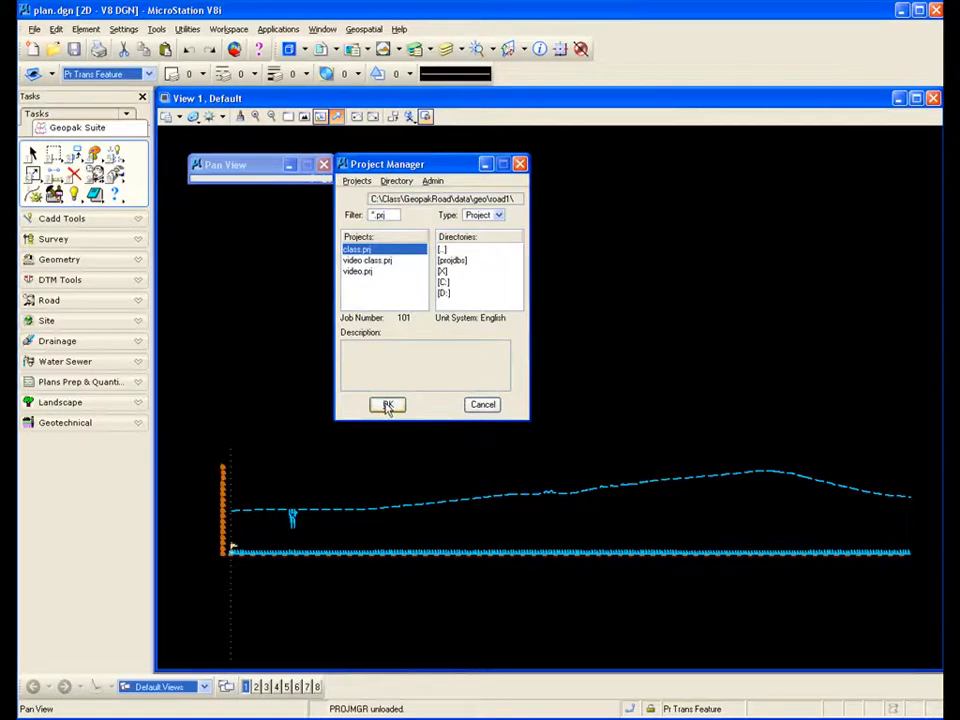
drag(547, 141, 549, 142)
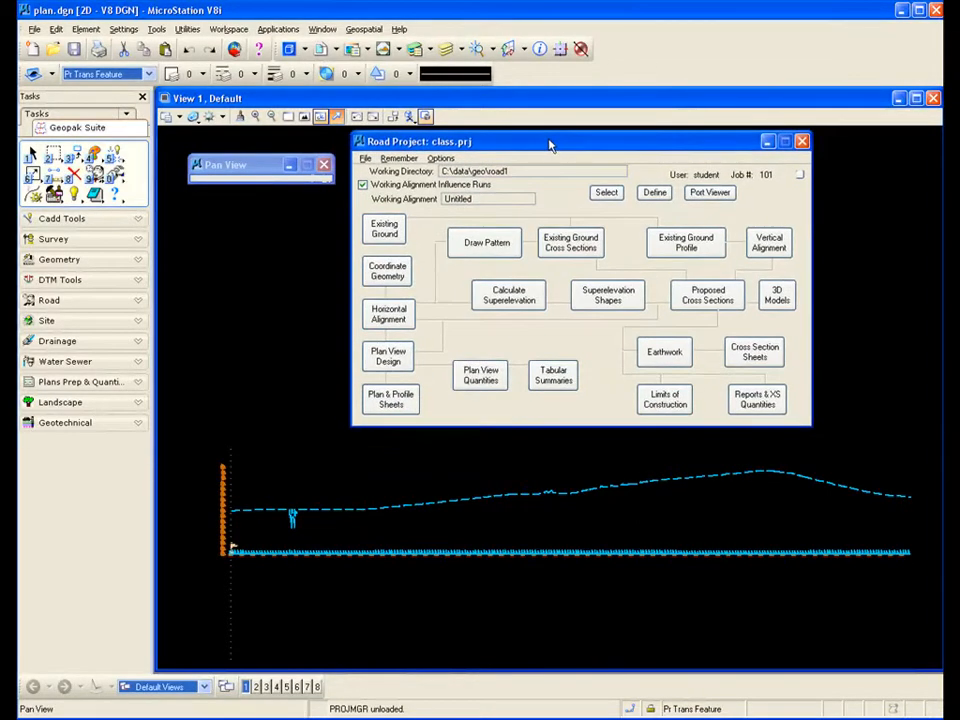
click(322, 166)
drag(712, 148, 708, 151)
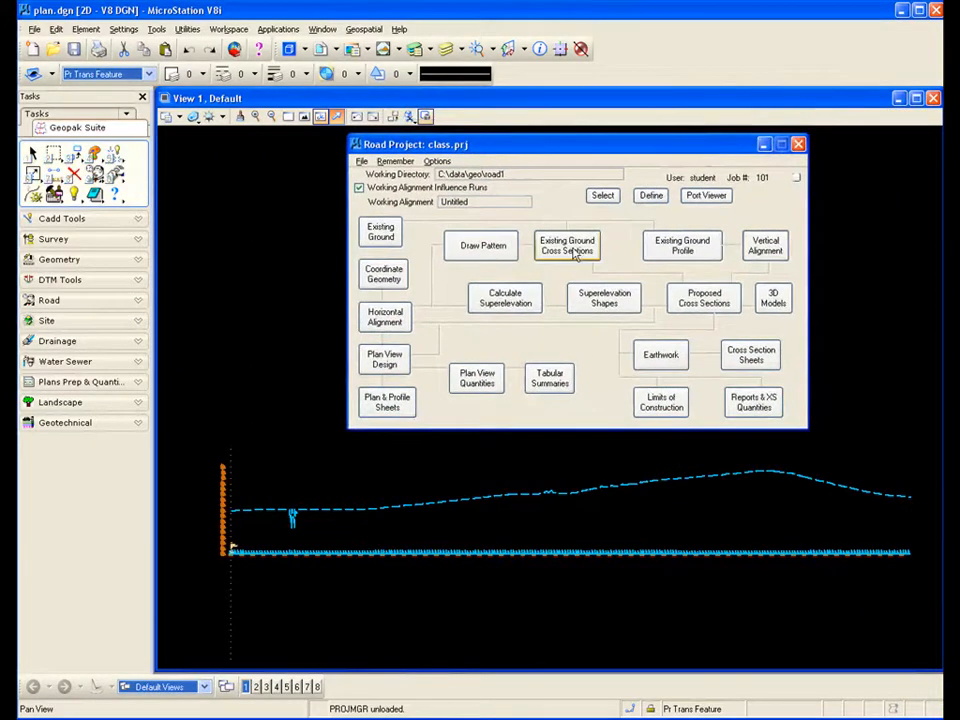
Step: Start the vertical alignment design for job 101, chain MAINLINE, taking its location and scales from the existing profile cell in the drawing
click(765, 247)
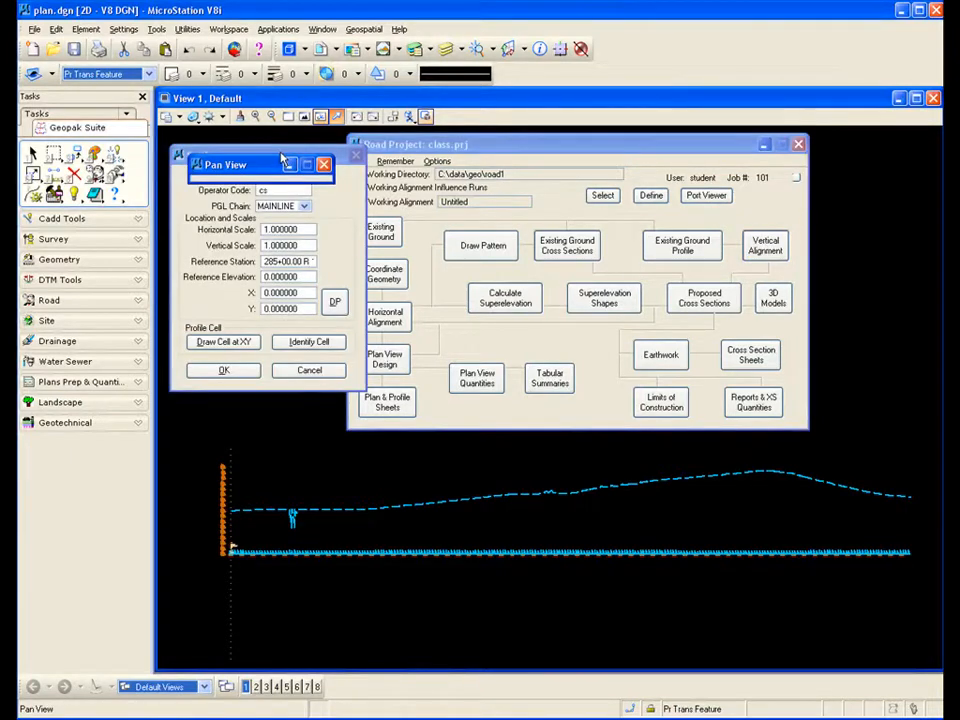
drag(402, 145, 421, 648)
drag(283, 147, 524, 160)
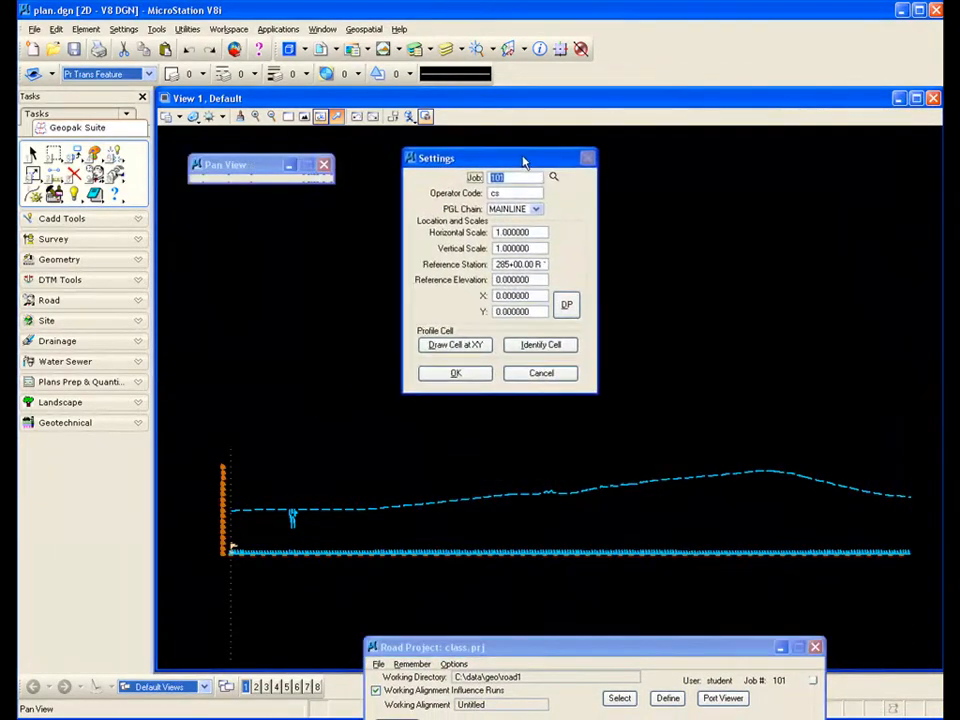
drag(423, 157, 426, 150)
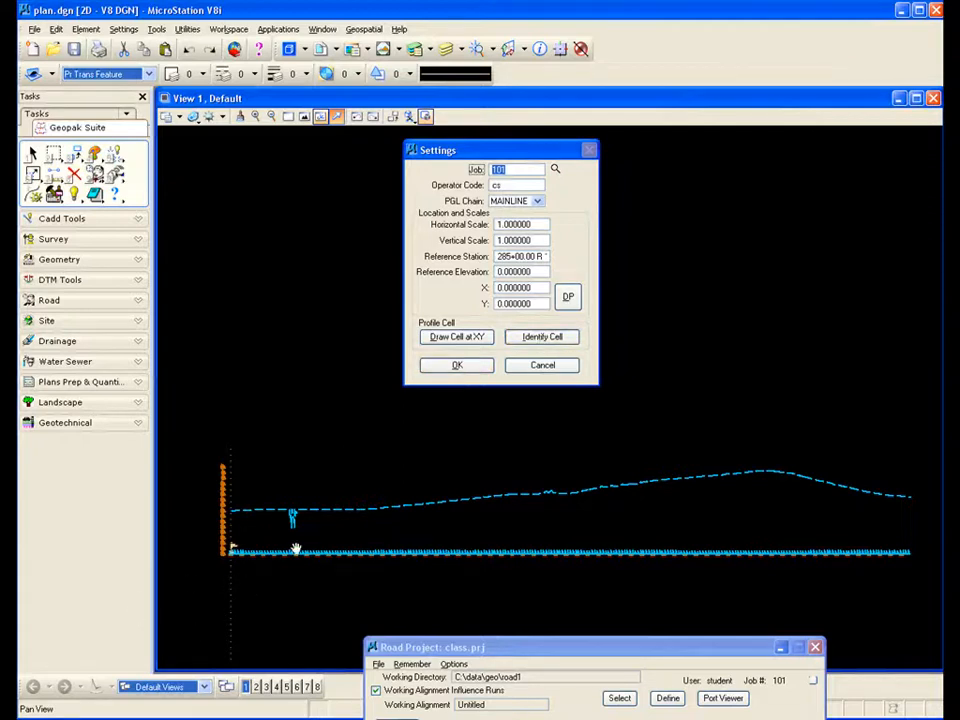
click(541, 340)
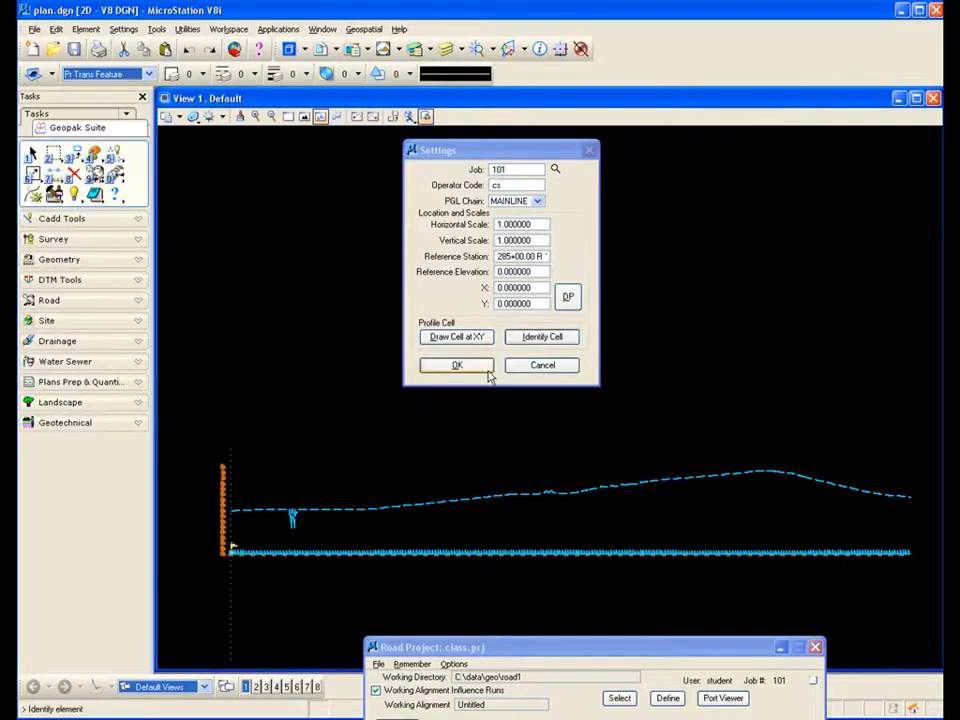
click(231, 458)
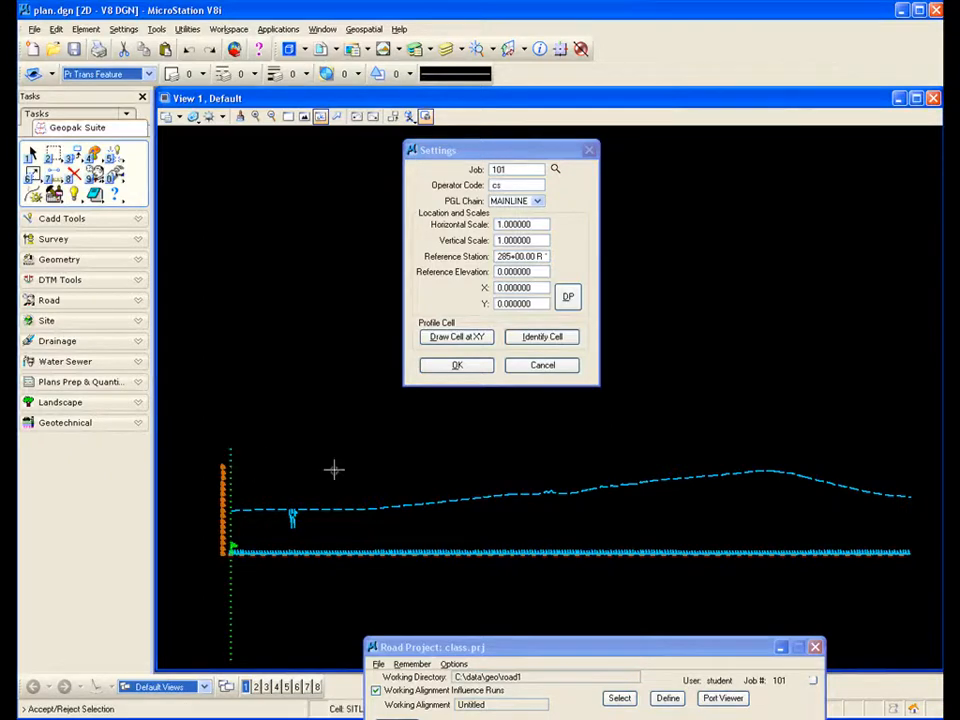
click(306, 453)
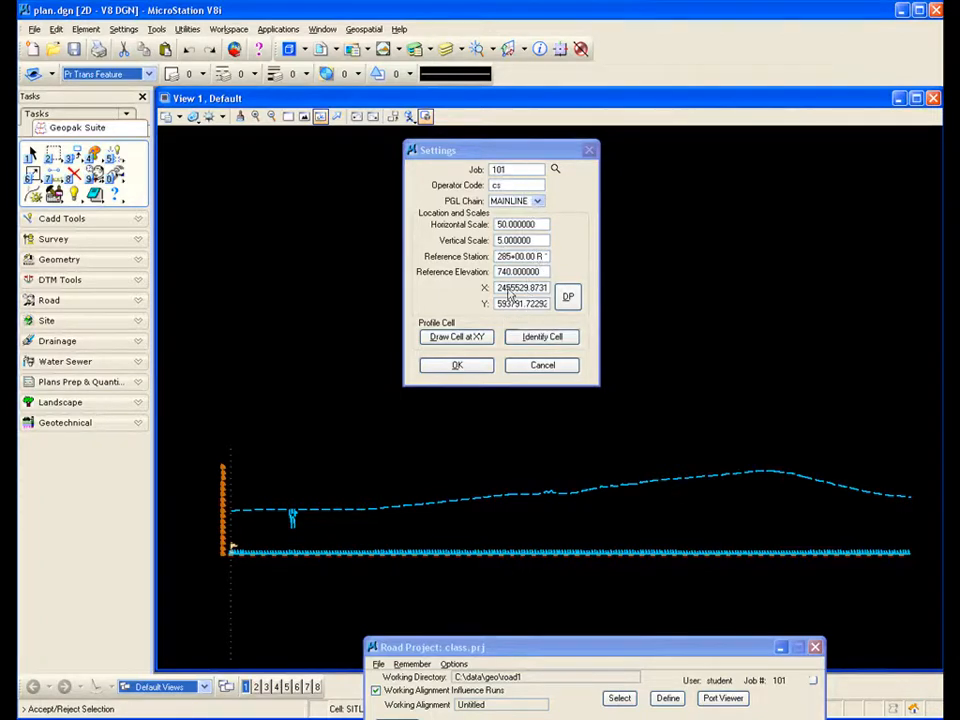
click(456, 368)
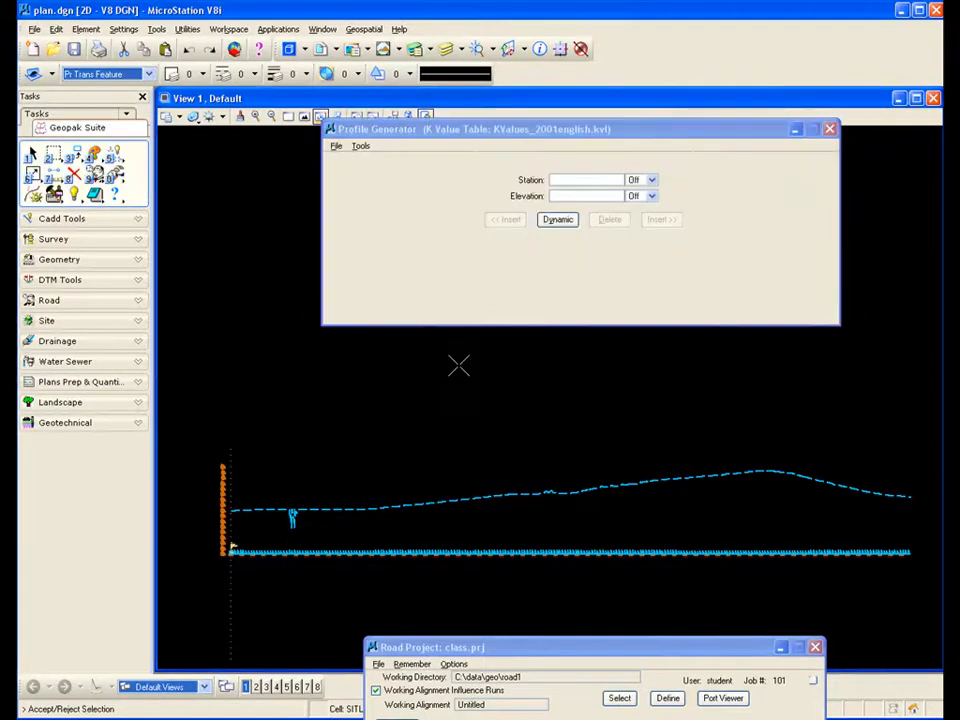
Step: Place the first VPI dynamically, snapped to the start of the existing ground line at station 285+00
drag(476, 128, 451, 157)
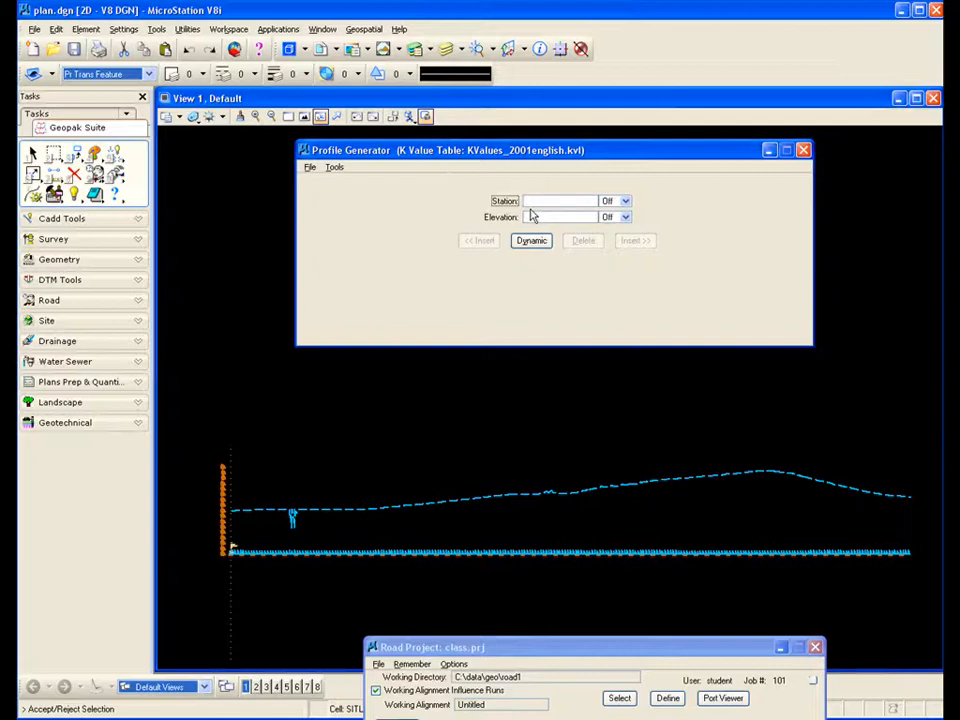
click(530, 242)
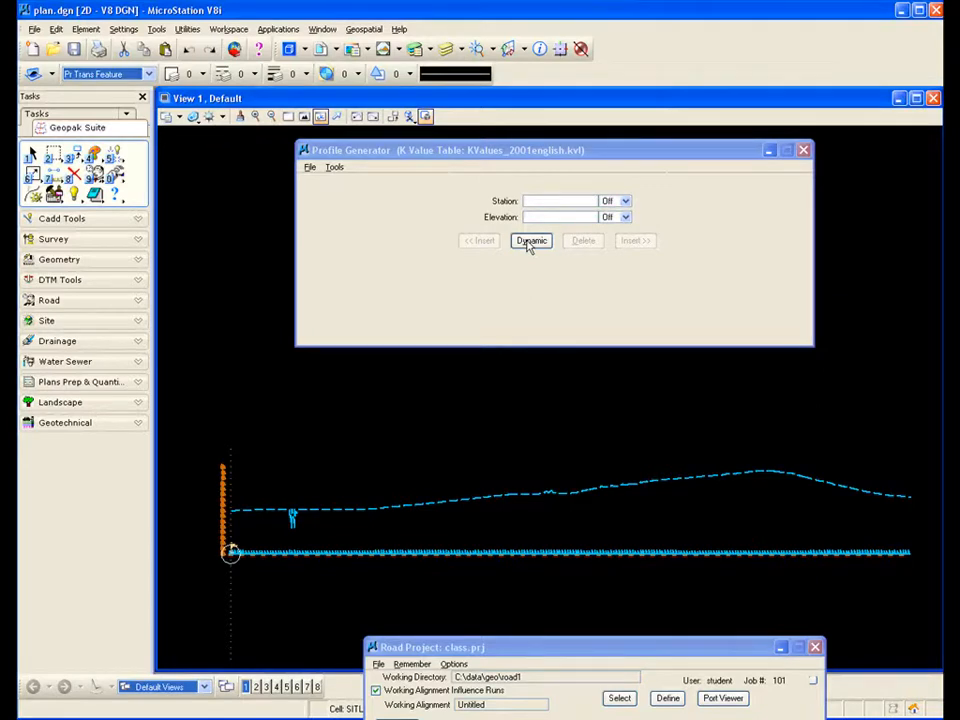
click(530, 242)
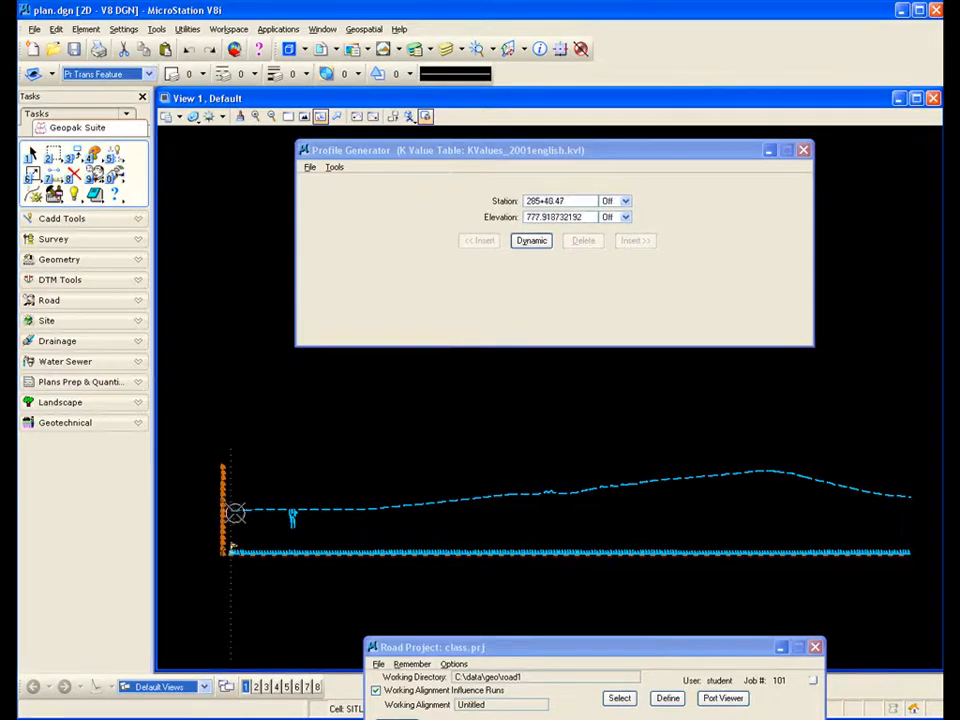
scroll(233, 510, up, 5)
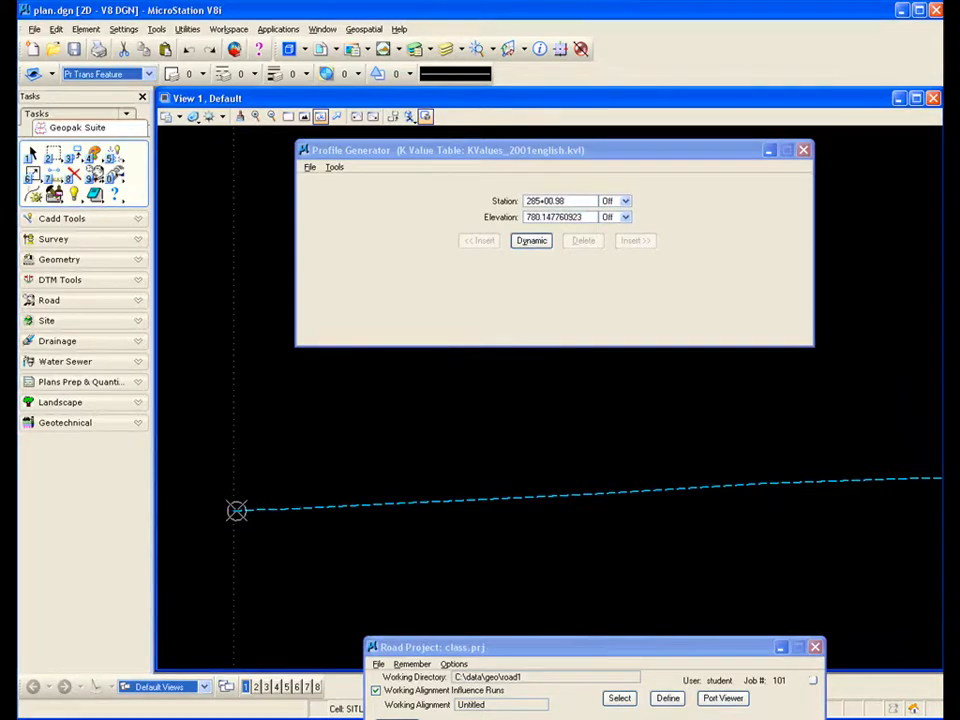
click(236, 510)
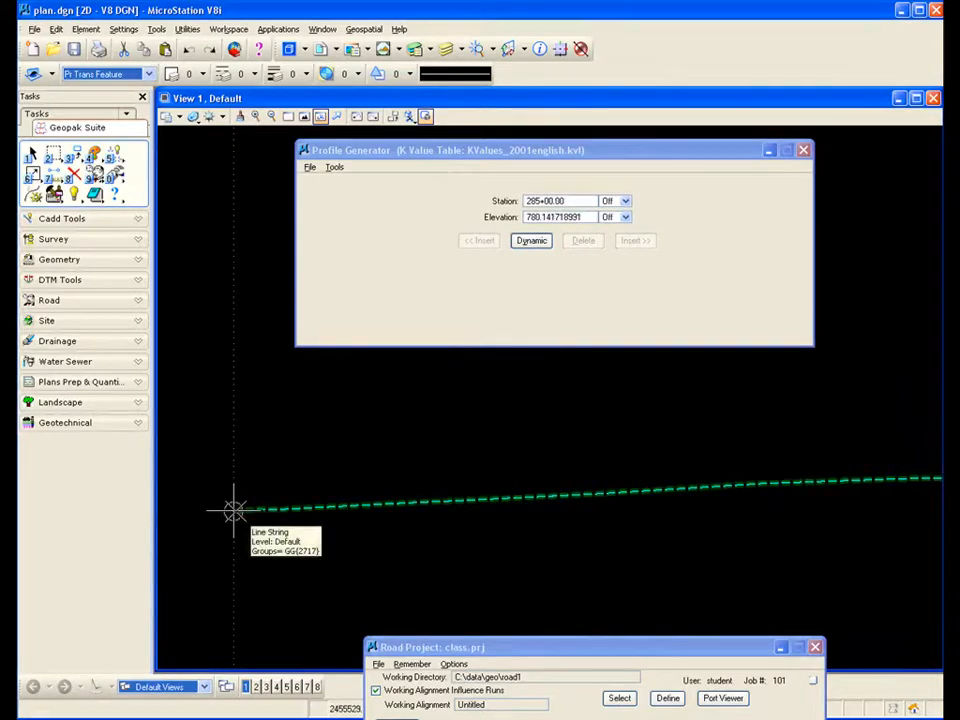
click(352, 452)
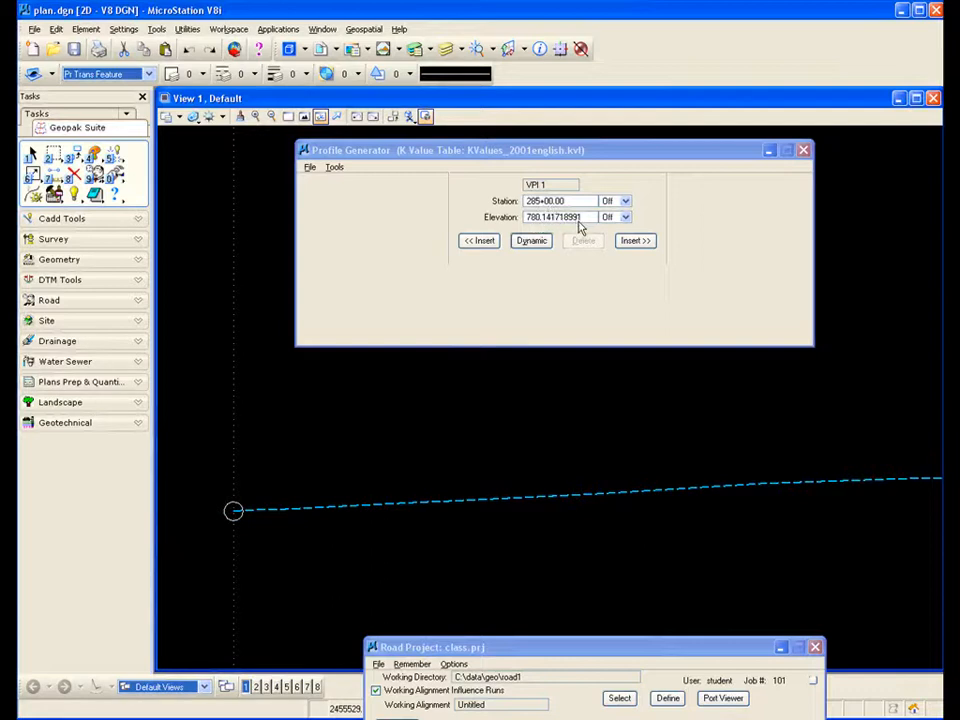
Step: Insert a second VPI after the first and place it dynamically on the ground line at about station 297+70, elevation 781.2
scroll(784, 436, down, 8)
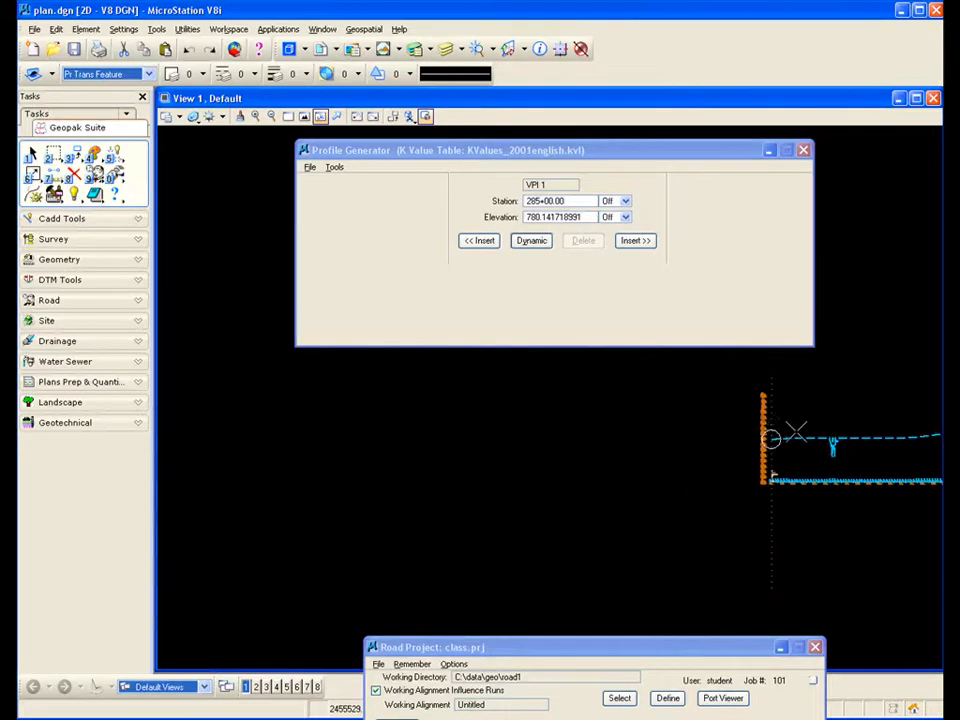
click(336, 117)
drag(671, 379, 202, 490)
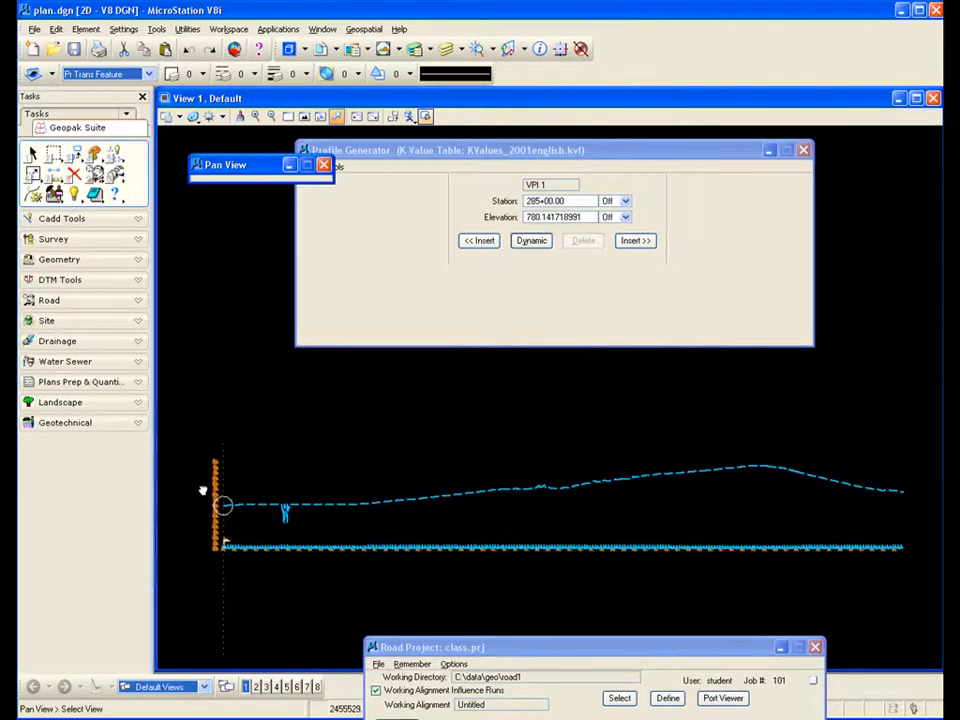
click(636, 243)
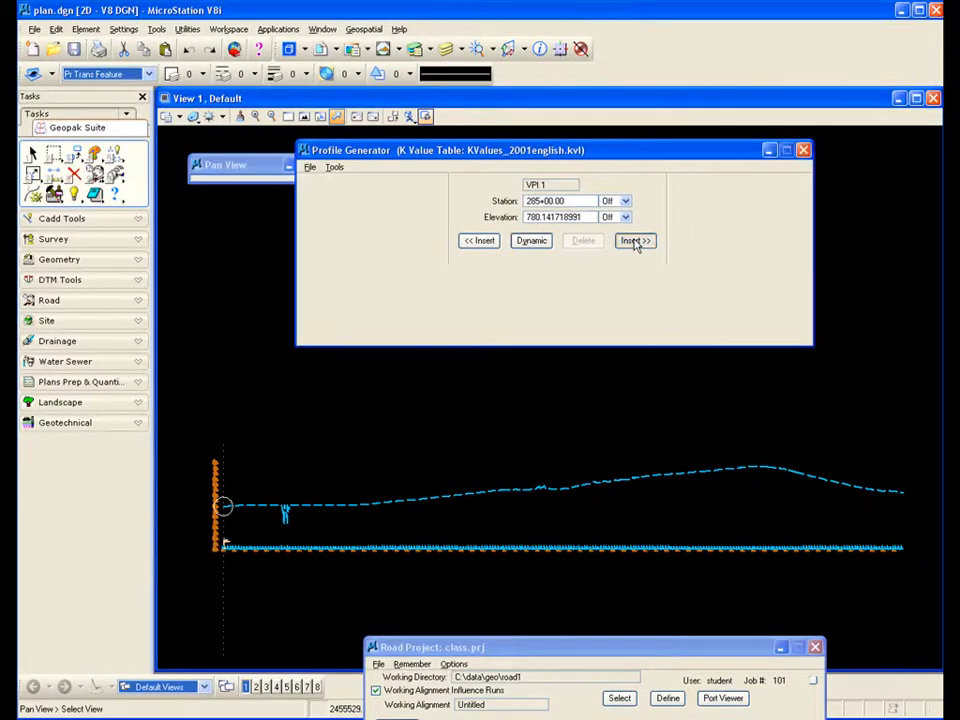
click(636, 243)
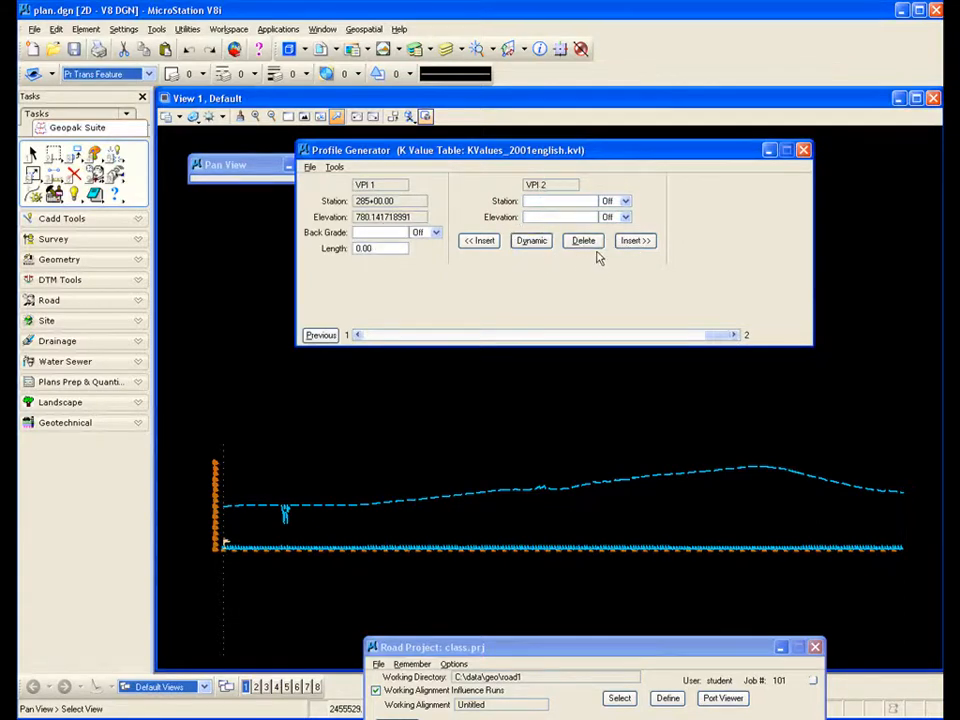
click(530, 241)
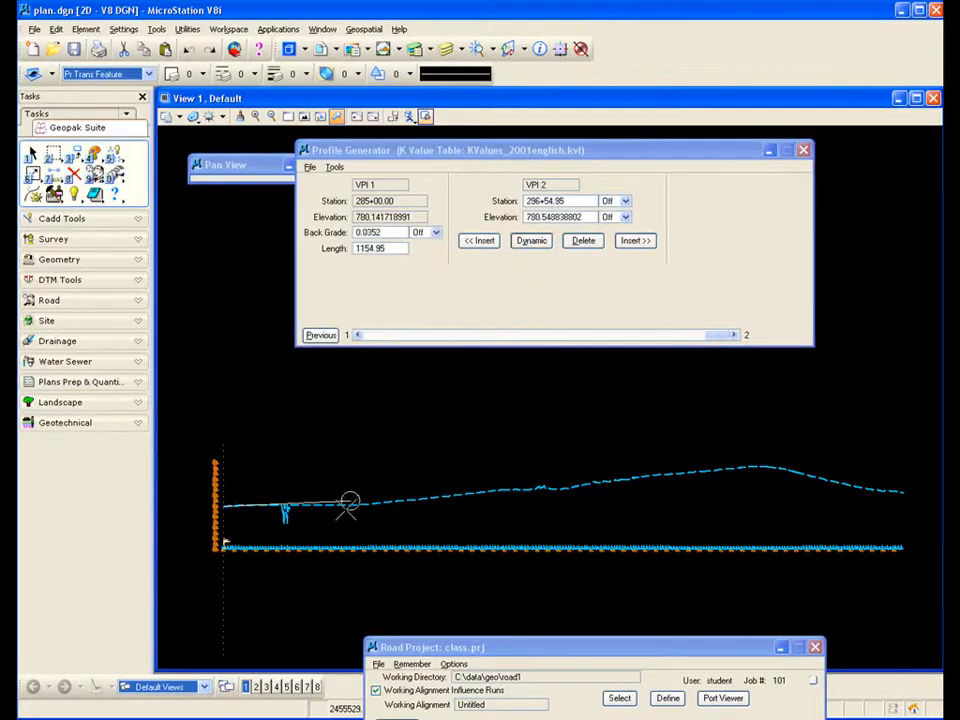
click(360, 505)
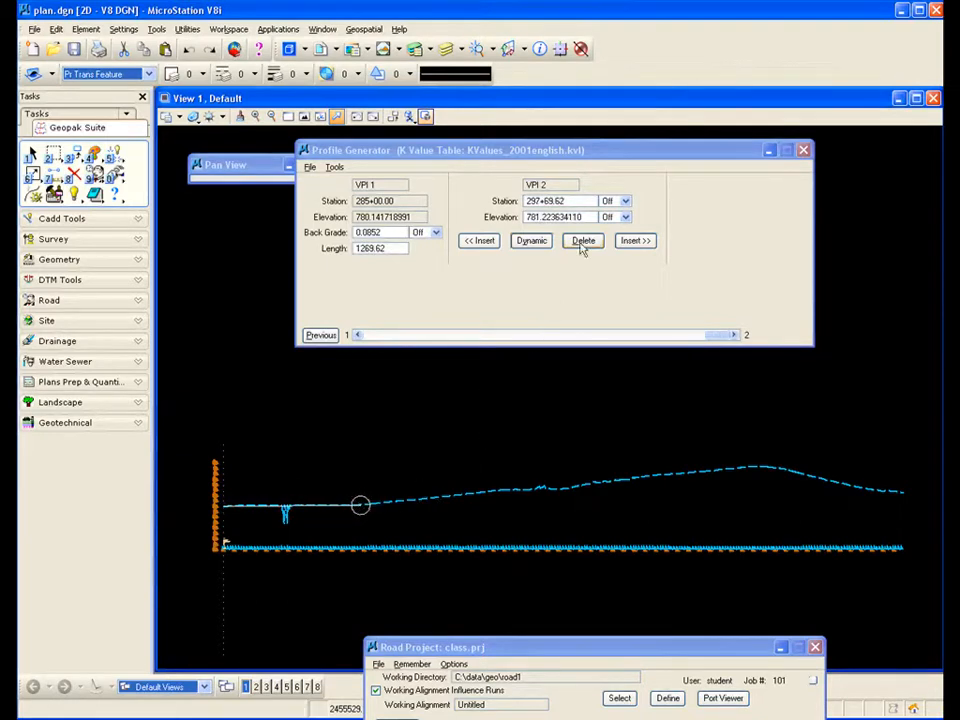
Step: Add the third and fourth VPIs along the ground line at about station 311+12, elevation 796.1, and station 317+05, elevation 796.7
click(634, 241)
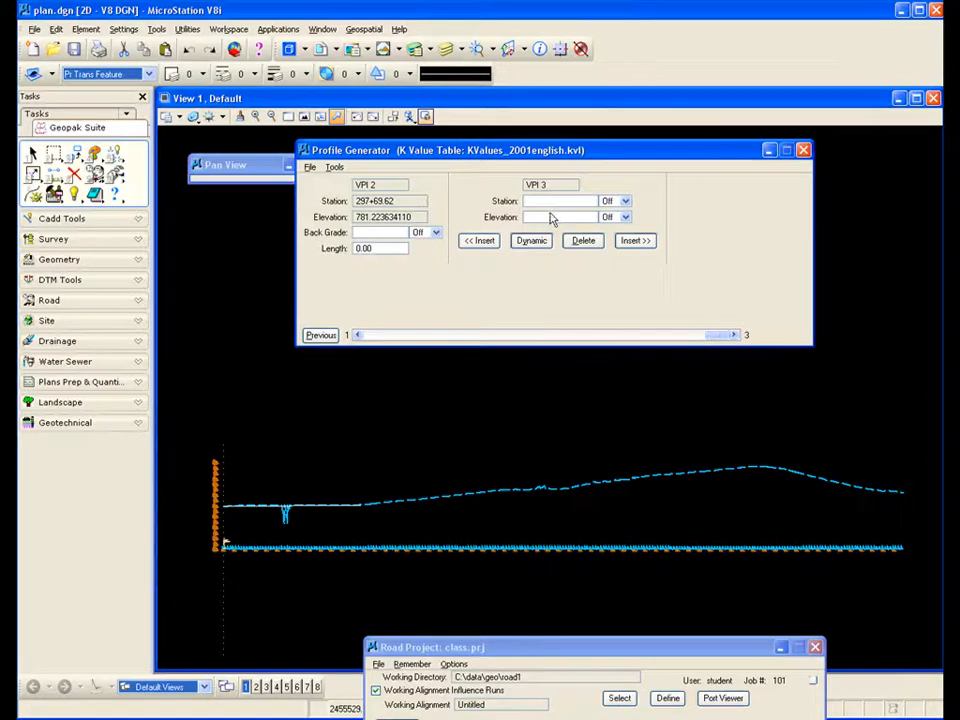
click(531, 240)
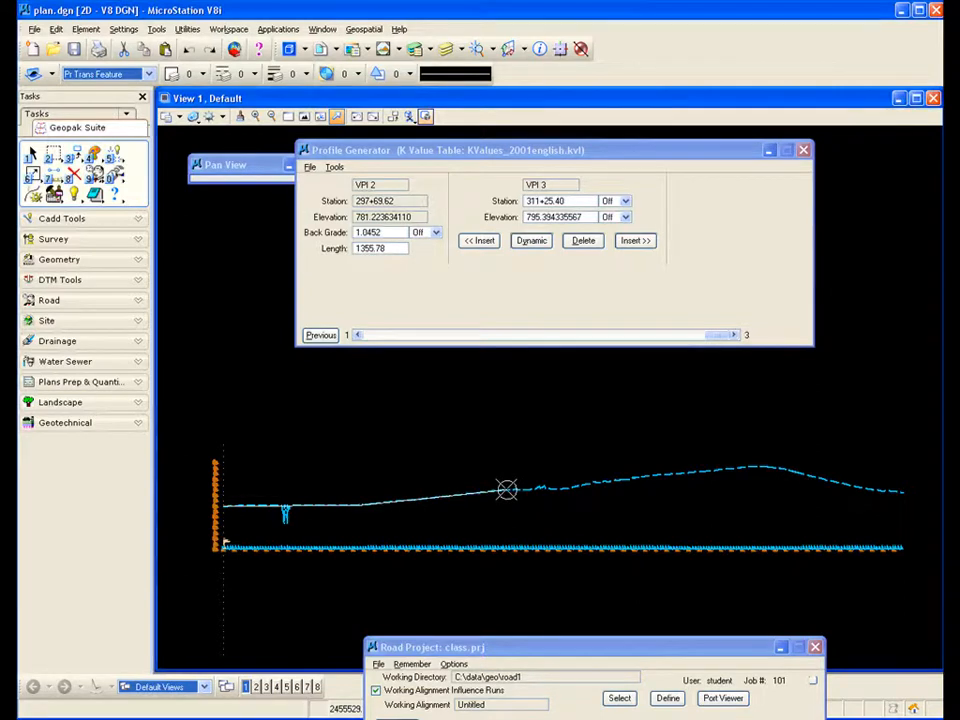
click(505, 489)
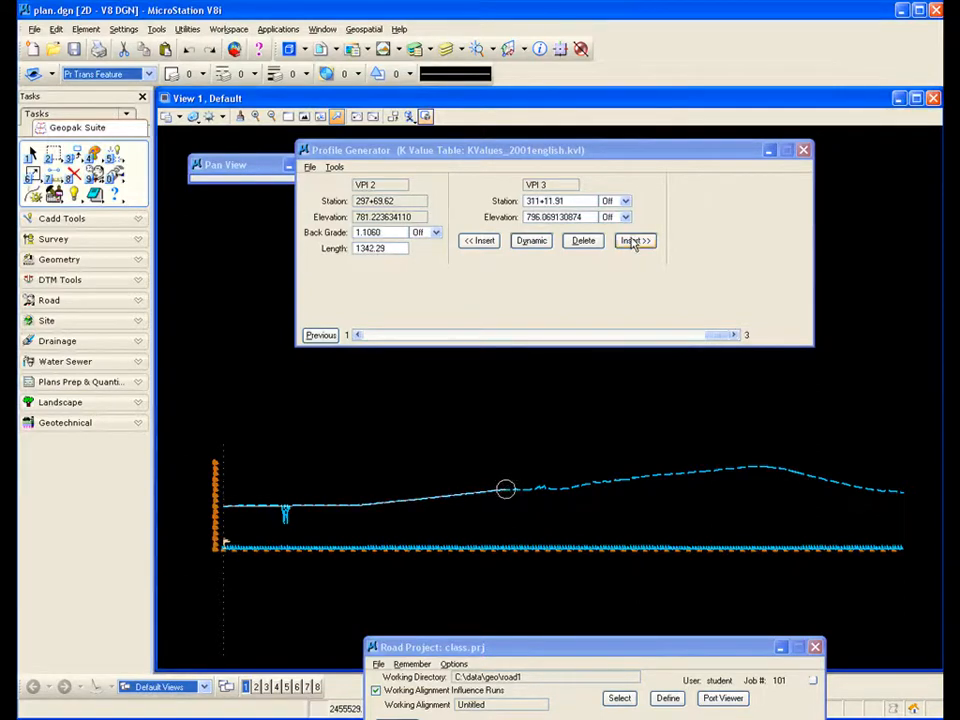
click(634, 242)
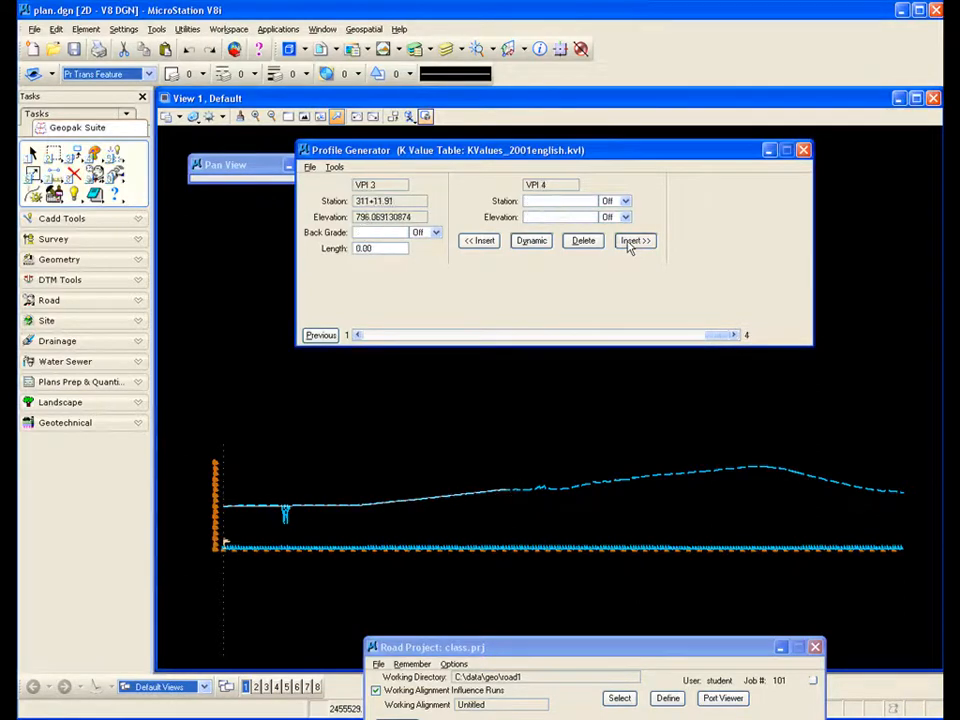
click(531, 240)
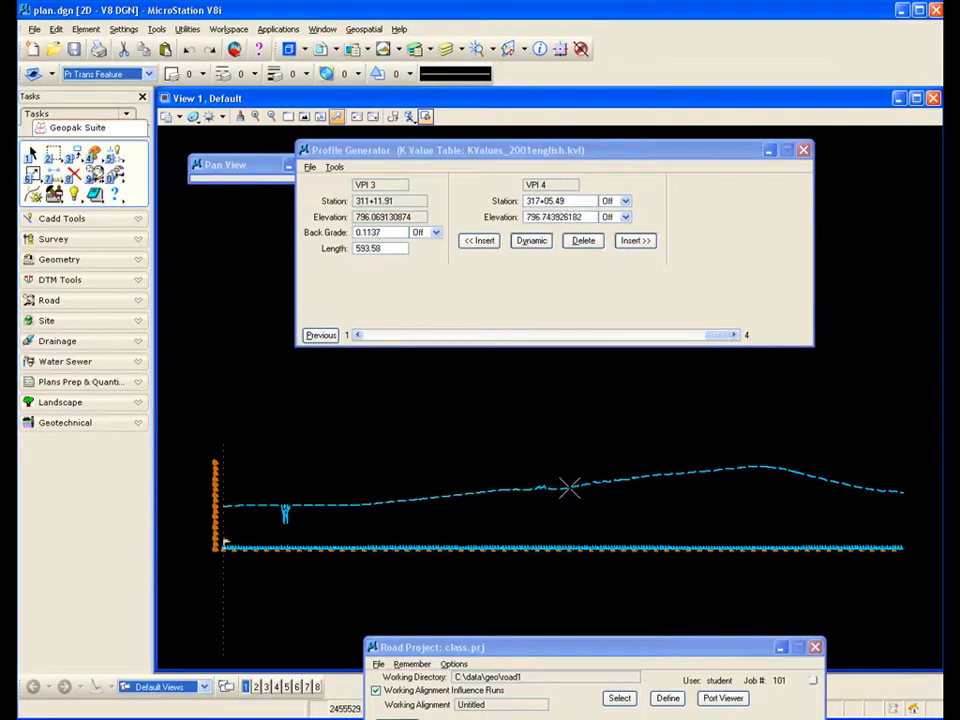
click(568, 488)
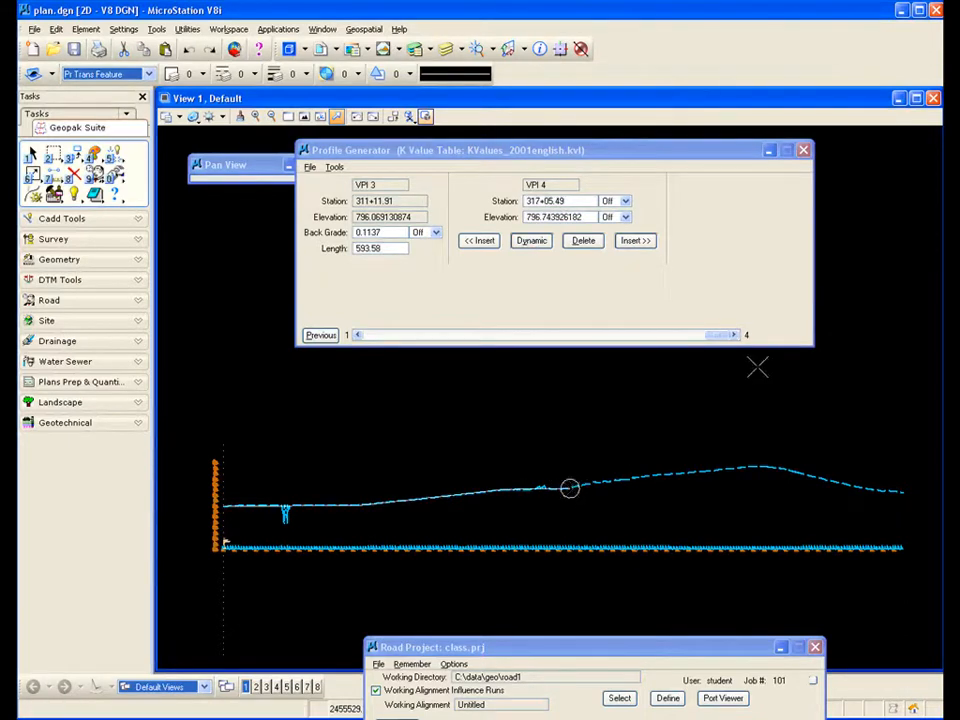
Step: Add the fifth VPI at the crest near station 335+54, elevation 819.0, and the sixth at about station 343+09, elevation 798.8
click(634, 241)
click(531, 240)
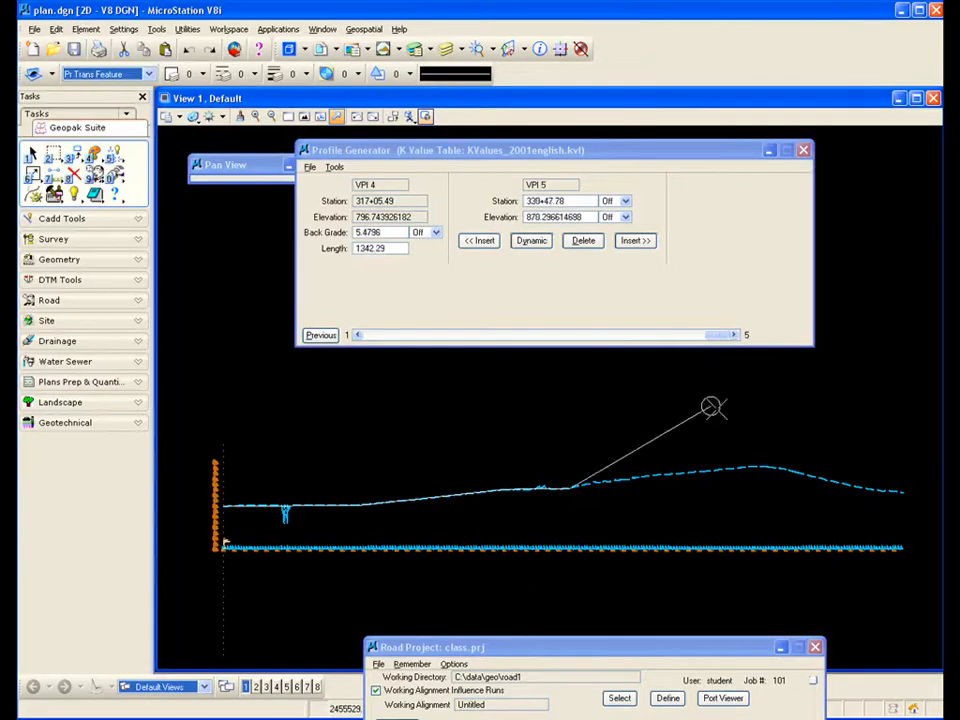
click(769, 463)
click(634, 241)
click(531, 241)
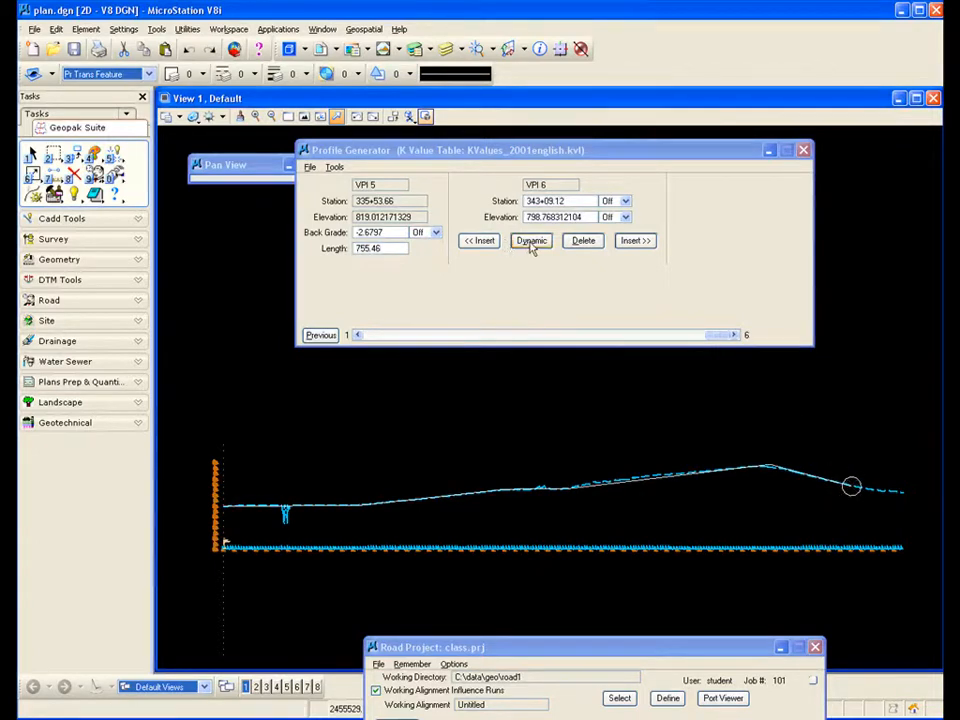
Step: Add the seventh VPI at the far end of the ground line, at about station 347+92, elevation 793.0
click(632, 241)
click(533, 241)
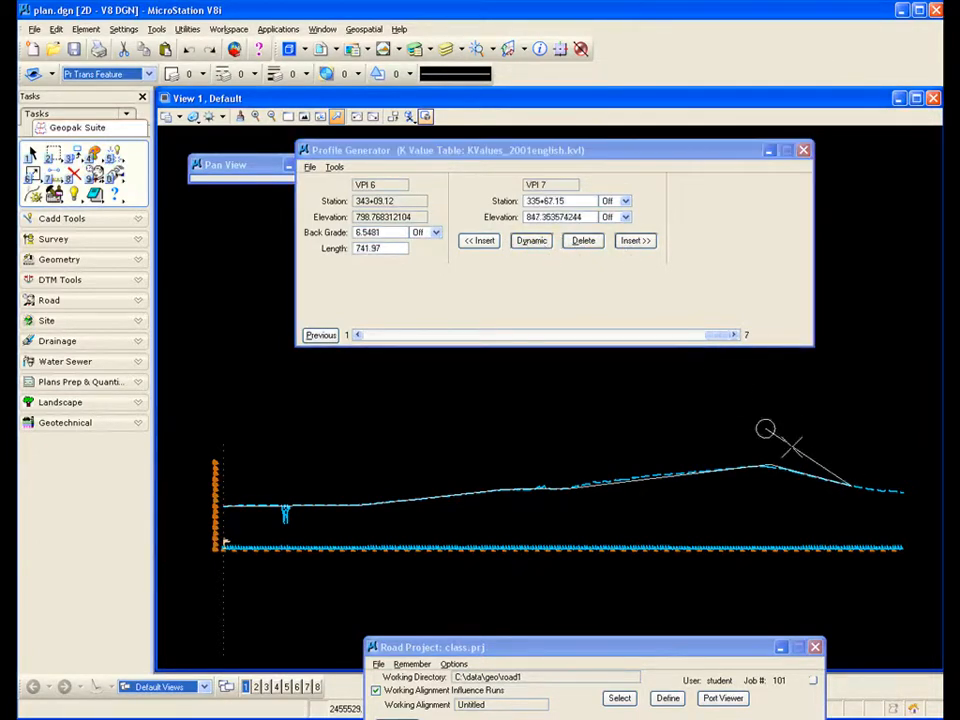
scroll(900, 497, up, 2)
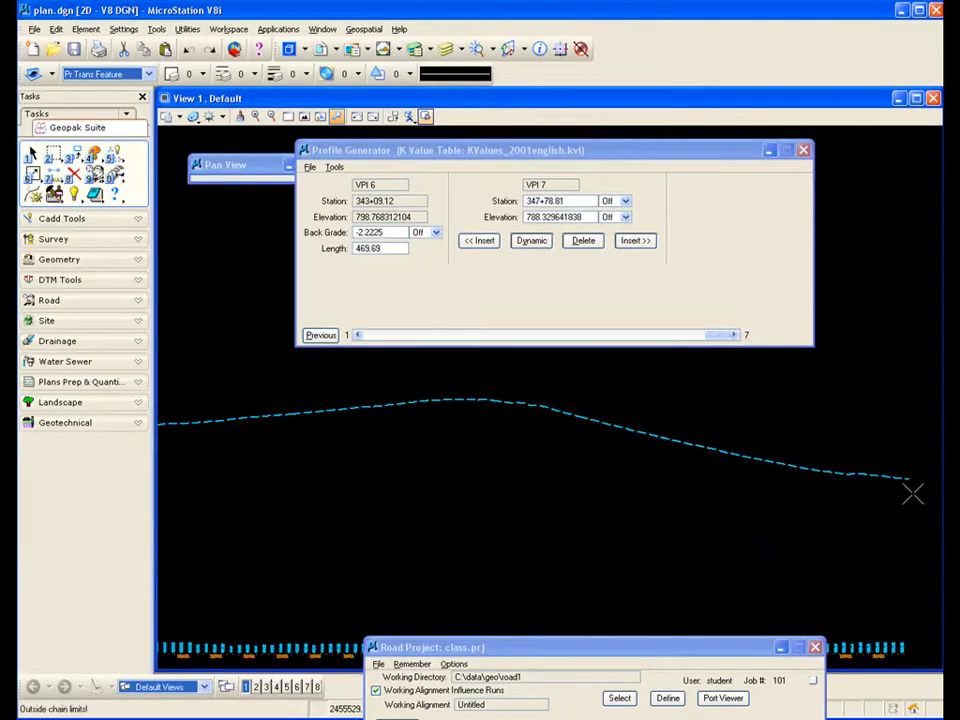
scroll(913, 490, up, 2)
scroll(860, 458, up, 2)
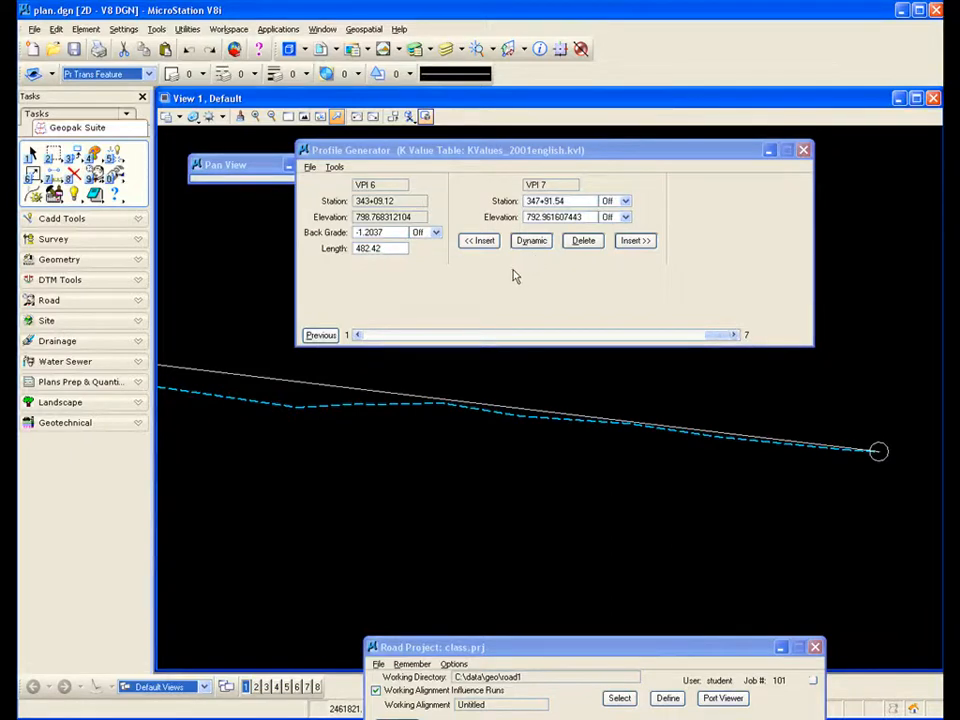
Step: Go back to VPI 2, keep its curve type as Symmetrical Vertical Curve, and set the design speed to 50
click(320, 336)
click(320, 336)
click(320, 336)
click(320, 336)
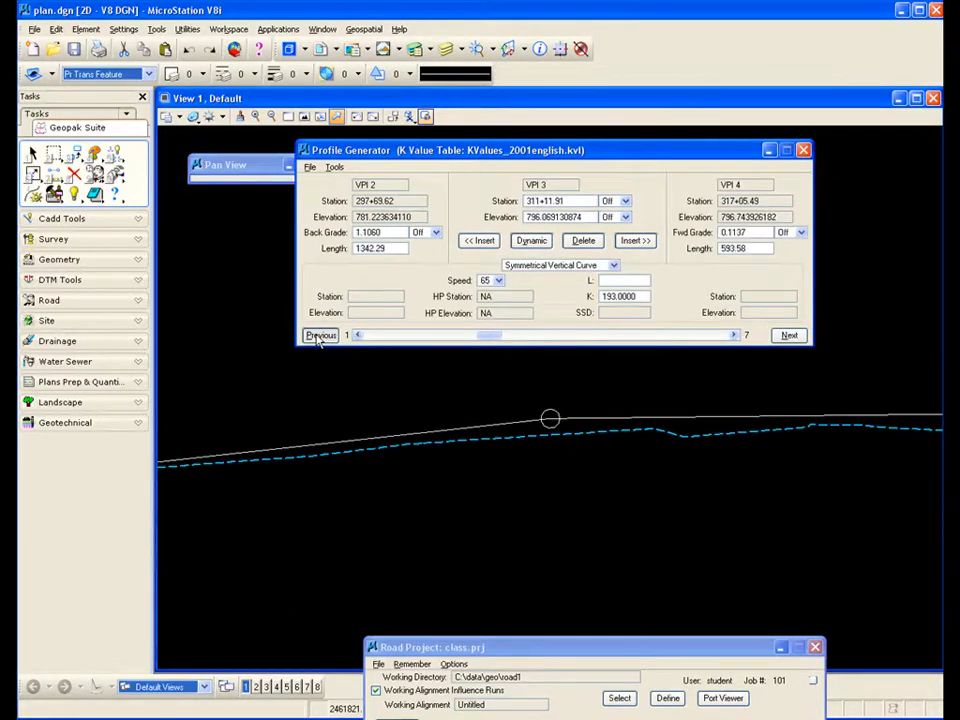
click(320, 336)
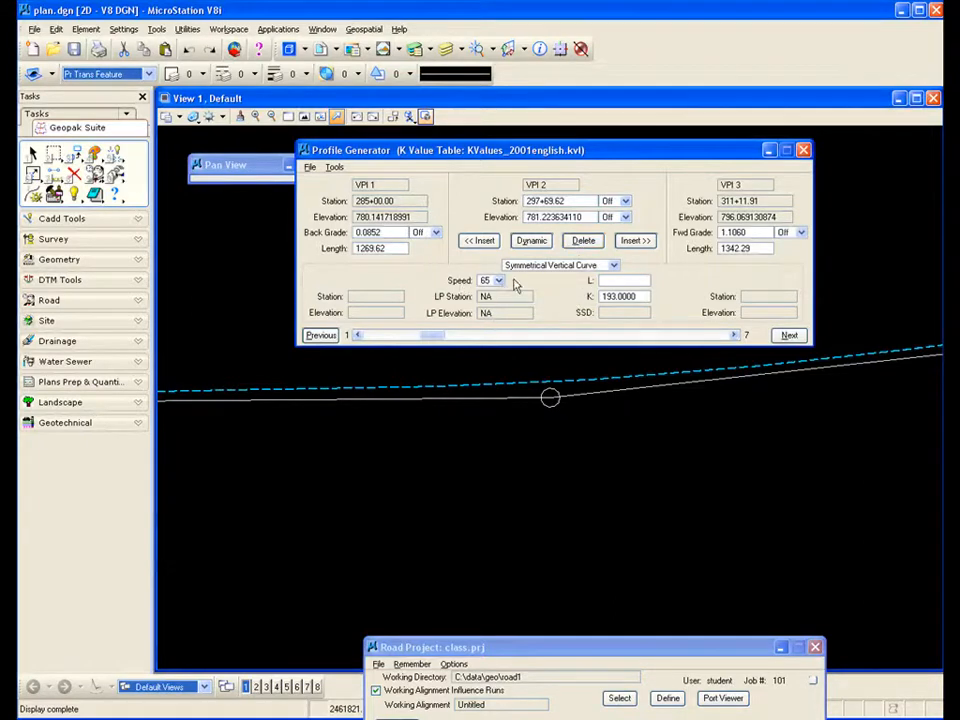
click(614, 266)
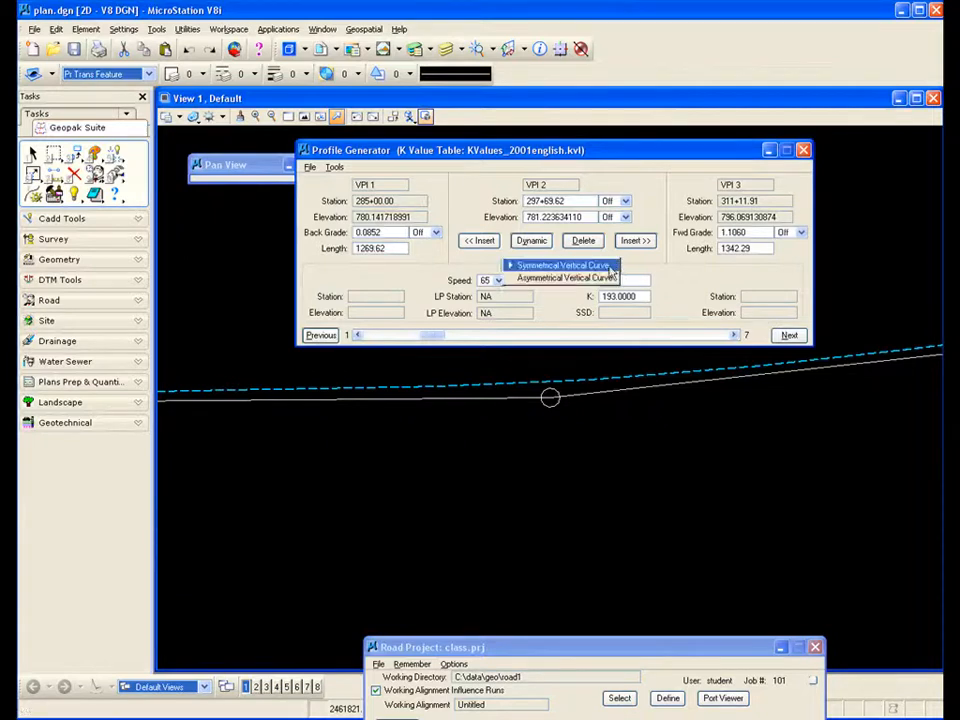
click(563, 267)
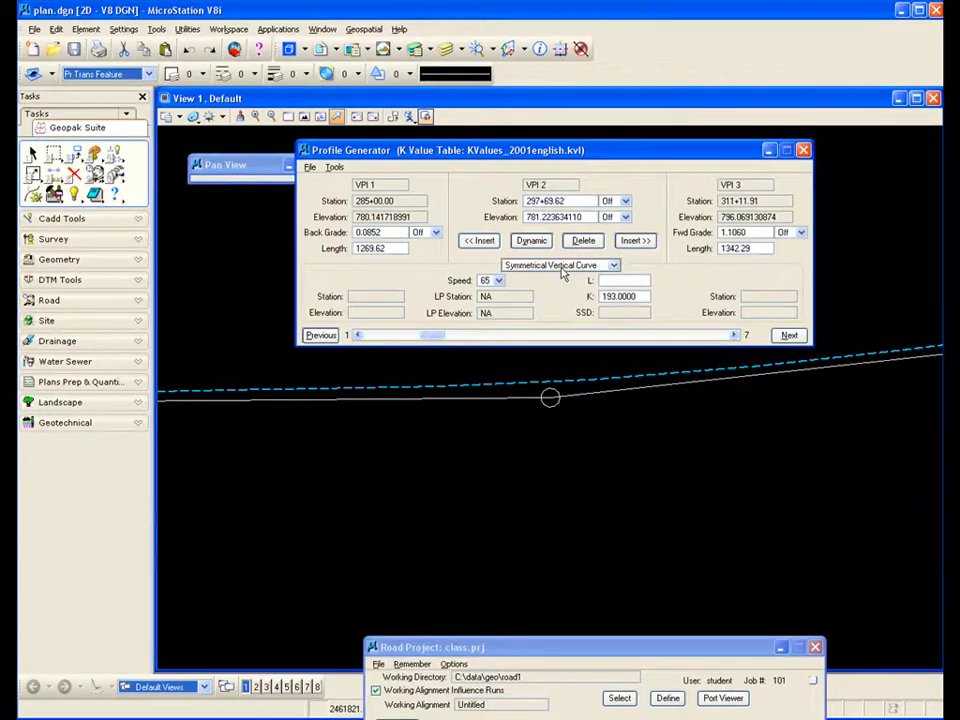
click(499, 281)
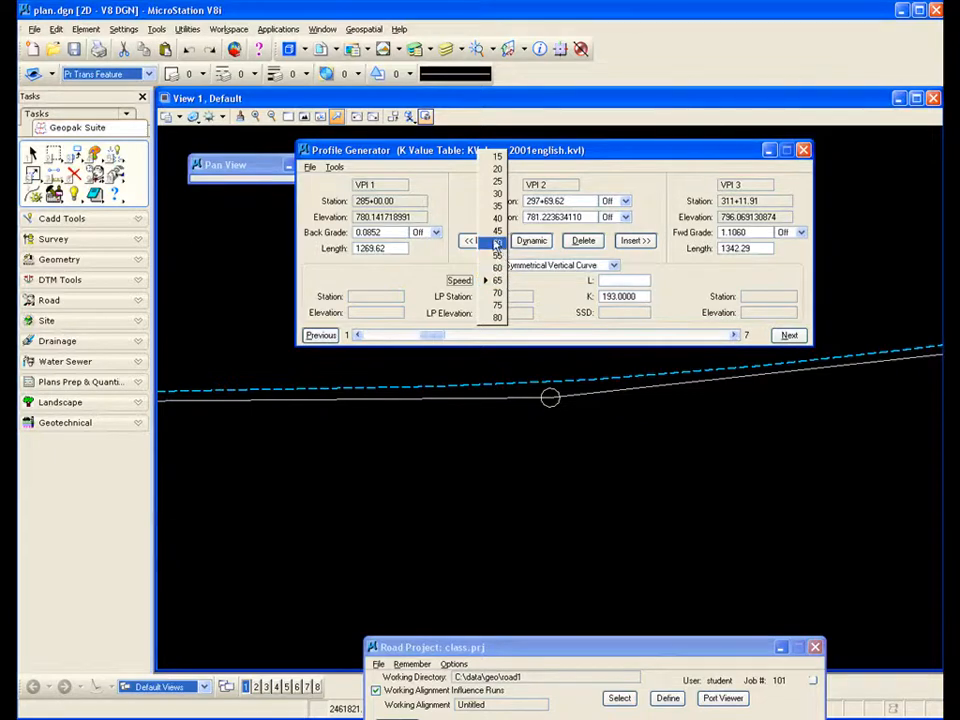
click(499, 244)
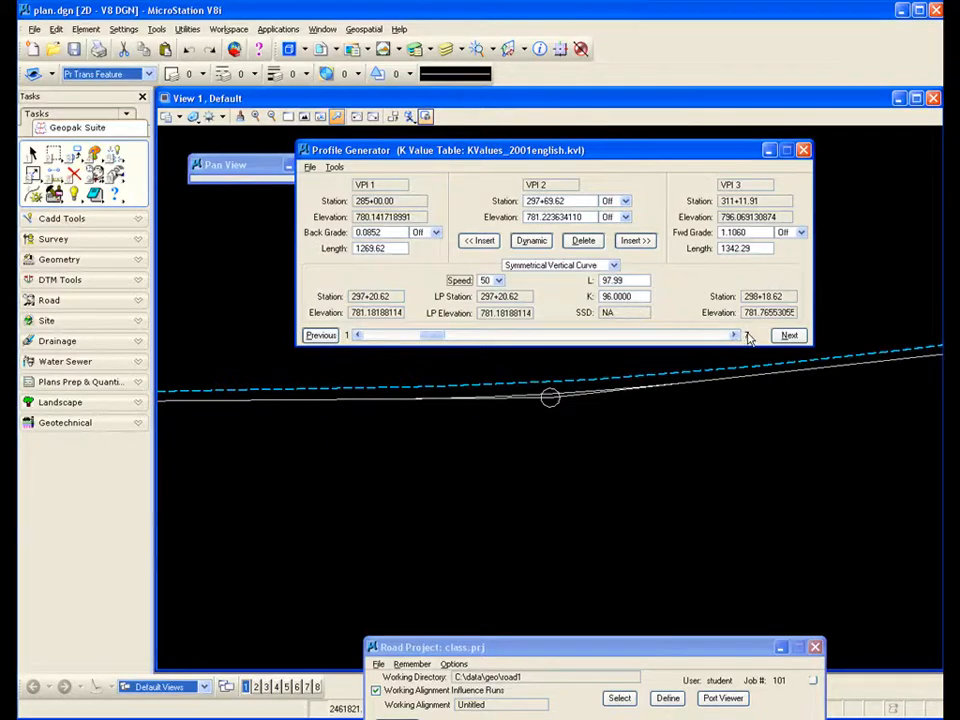
Step: Set the vertical curve design speed to 50 for VPI 3 and VPI 4
click(790, 335)
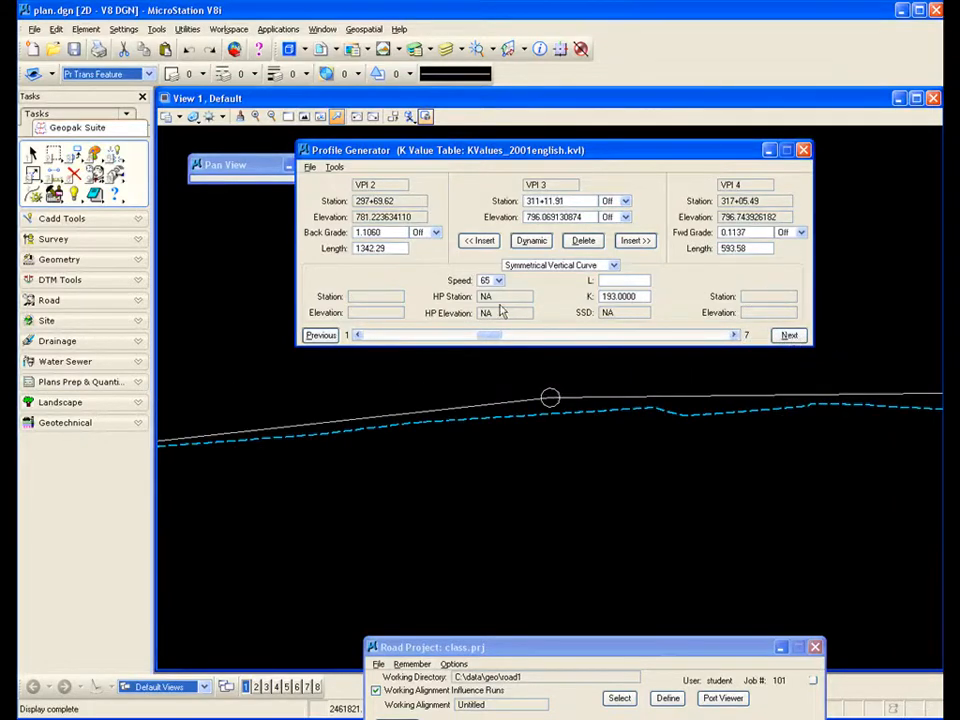
click(499, 282)
click(491, 246)
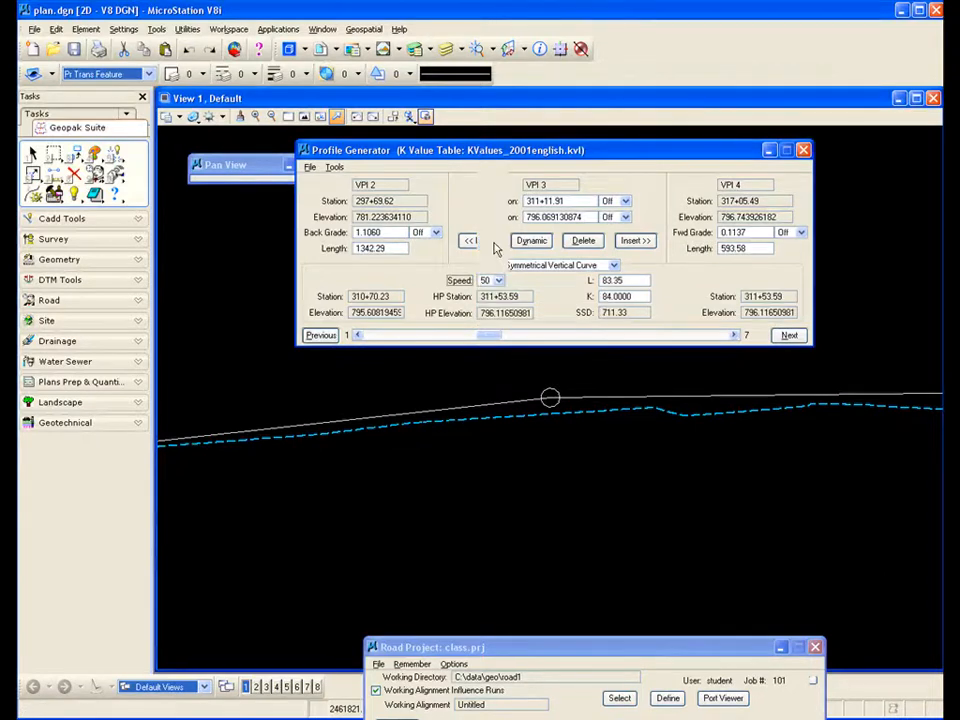
click(789, 336)
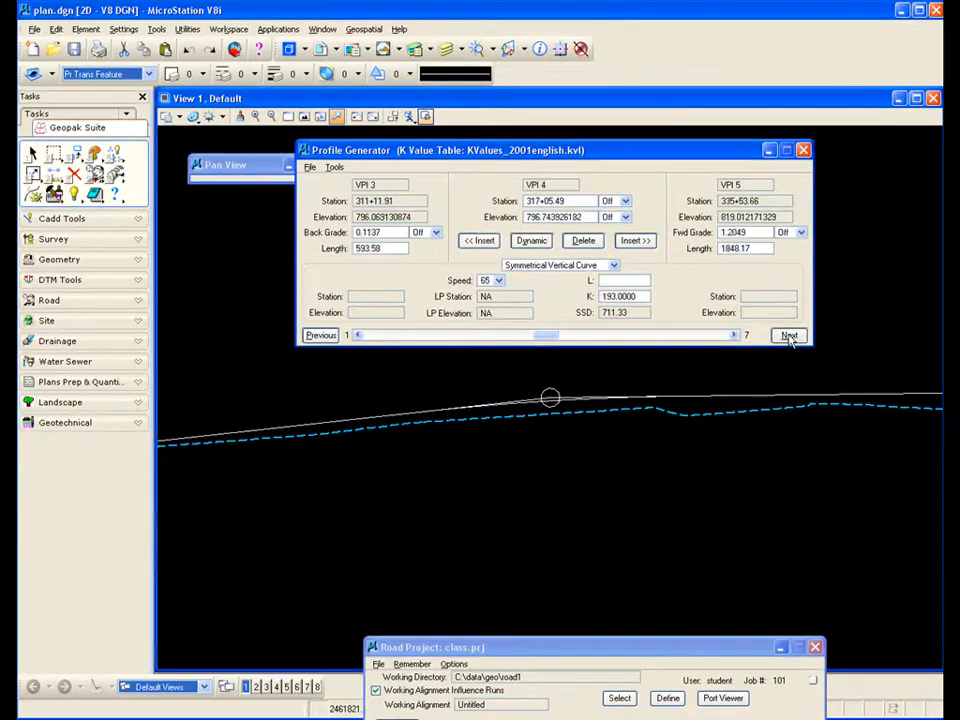
click(499, 281)
click(493, 244)
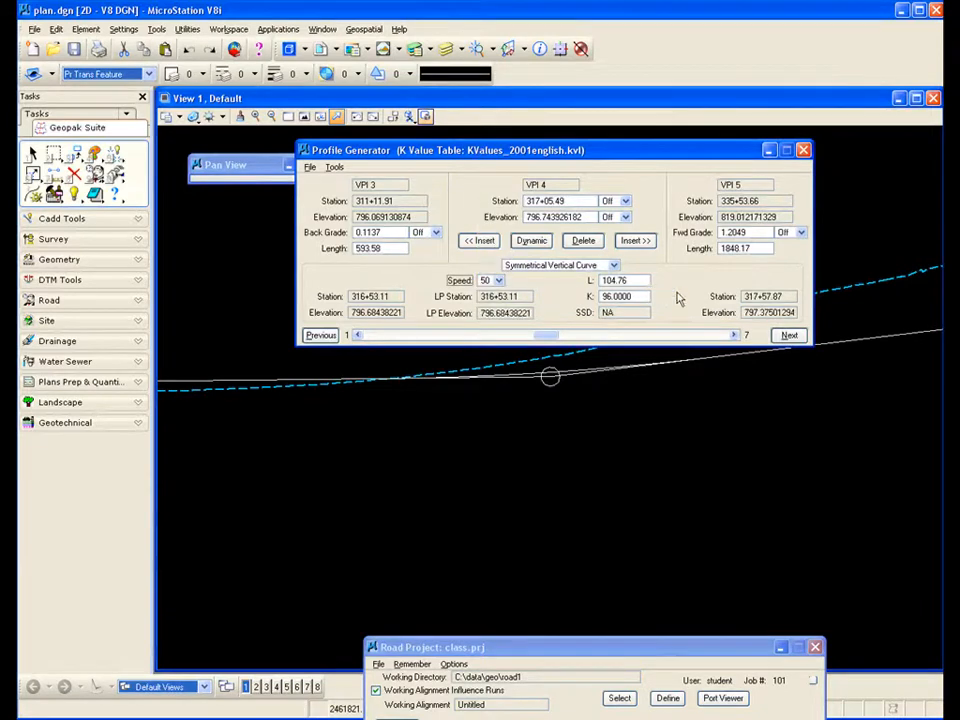
Step: Set the vertical curve design speed to 50 for VPI 5 and VPI 6
click(790, 336)
click(498, 281)
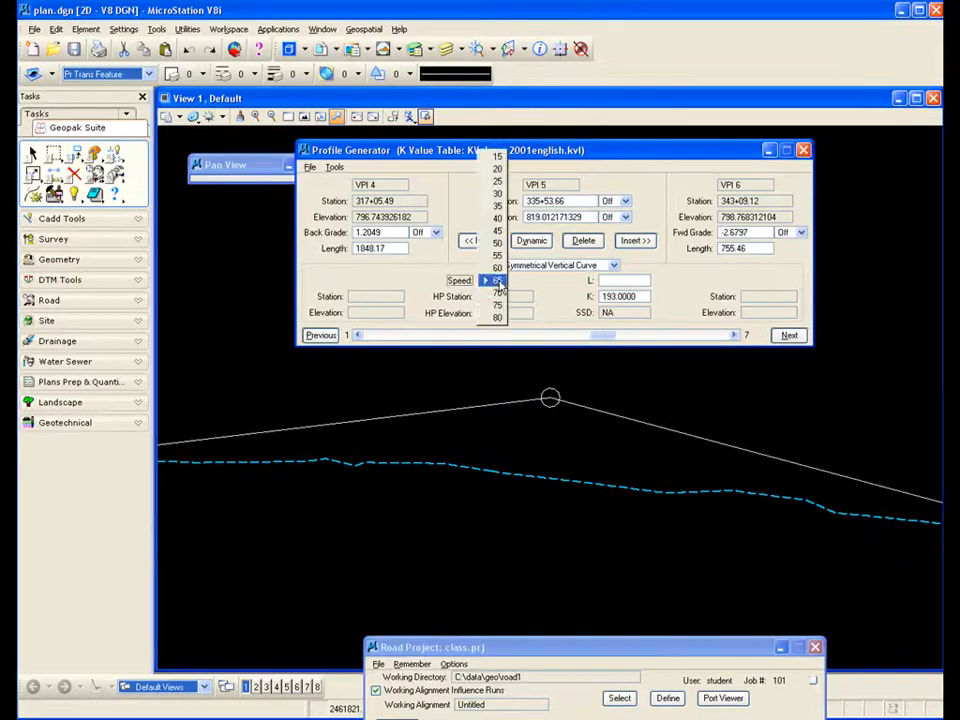
click(495, 248)
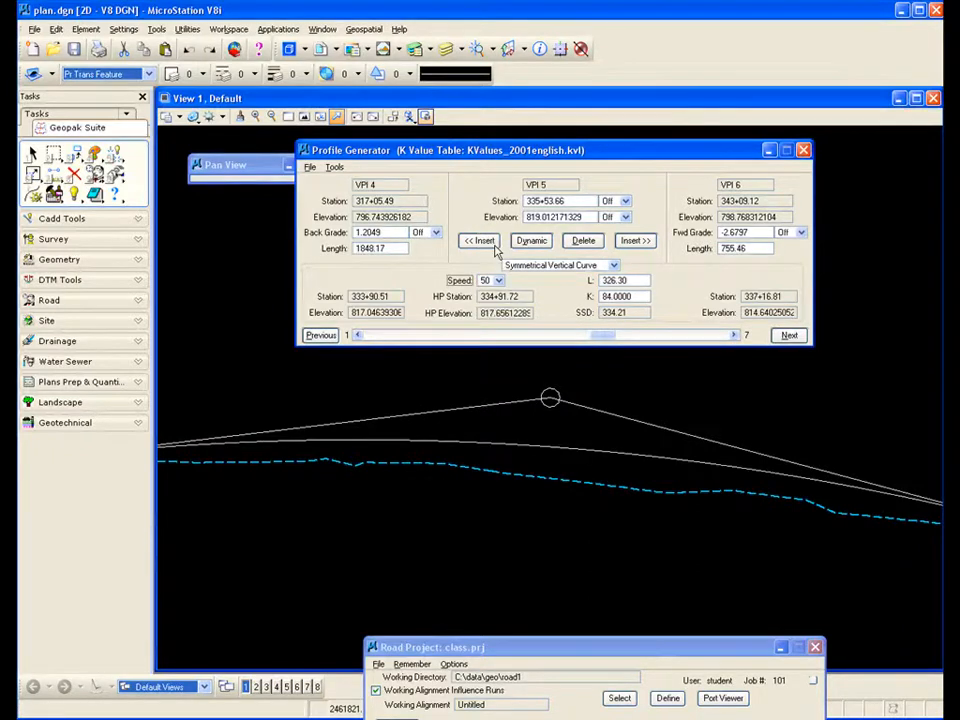
click(790, 336)
click(498, 281)
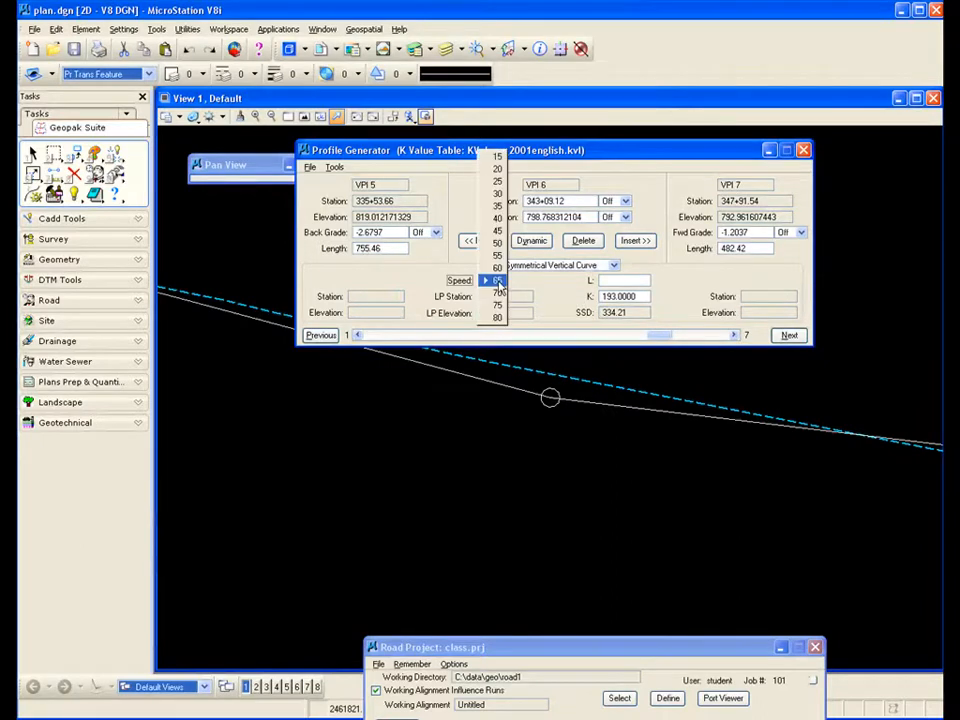
click(498, 248)
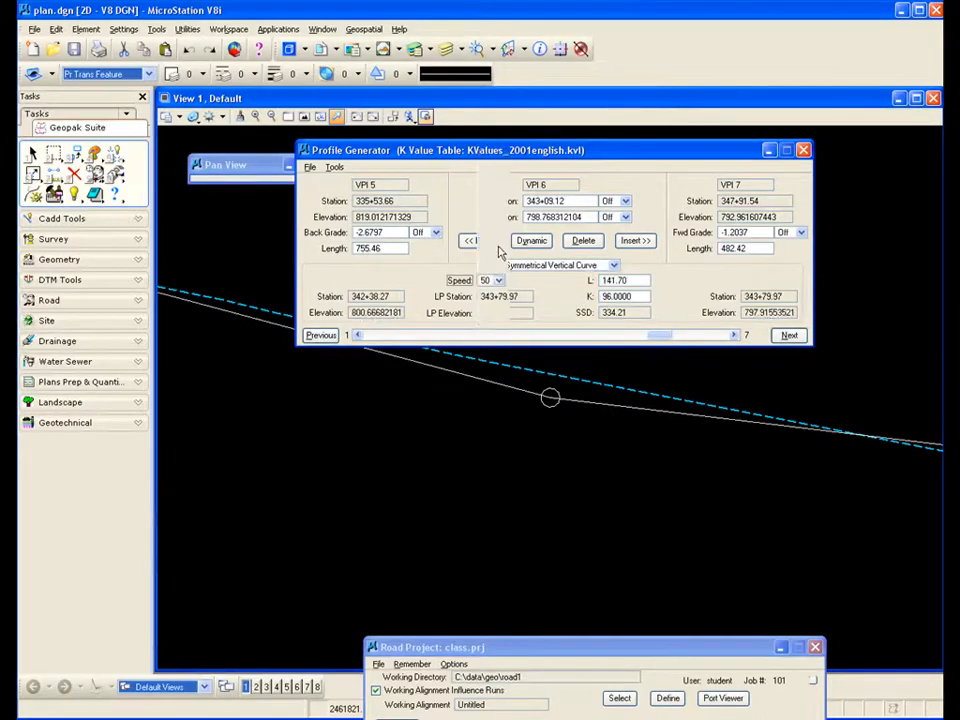
click(789, 336)
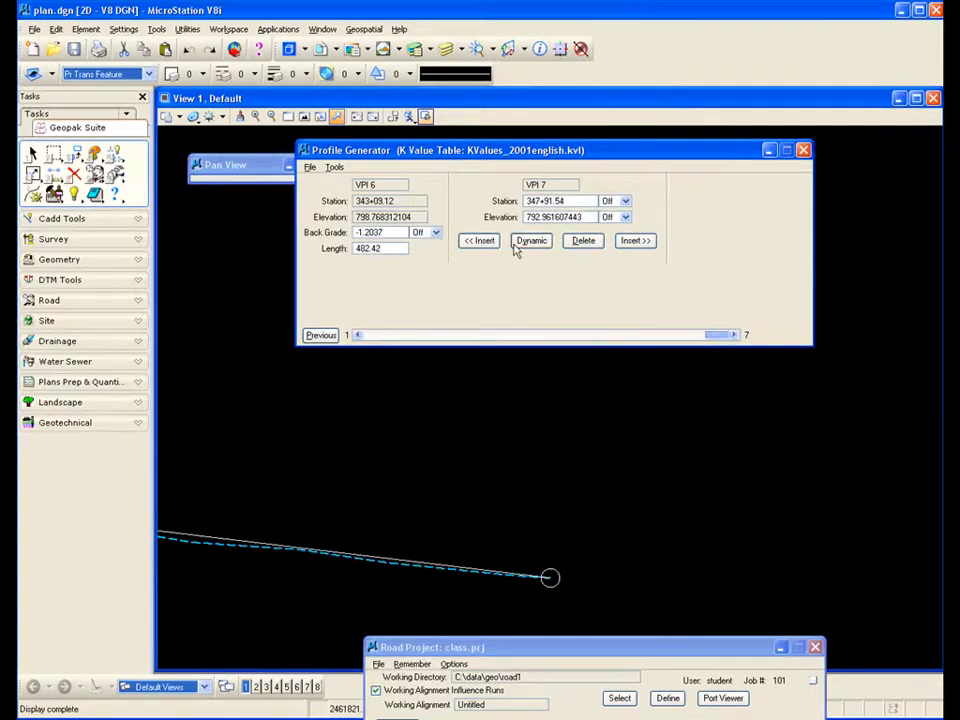
Step: Return to VPI 2 and try to reposition it dynamically relative to the ground line
click(321, 336)
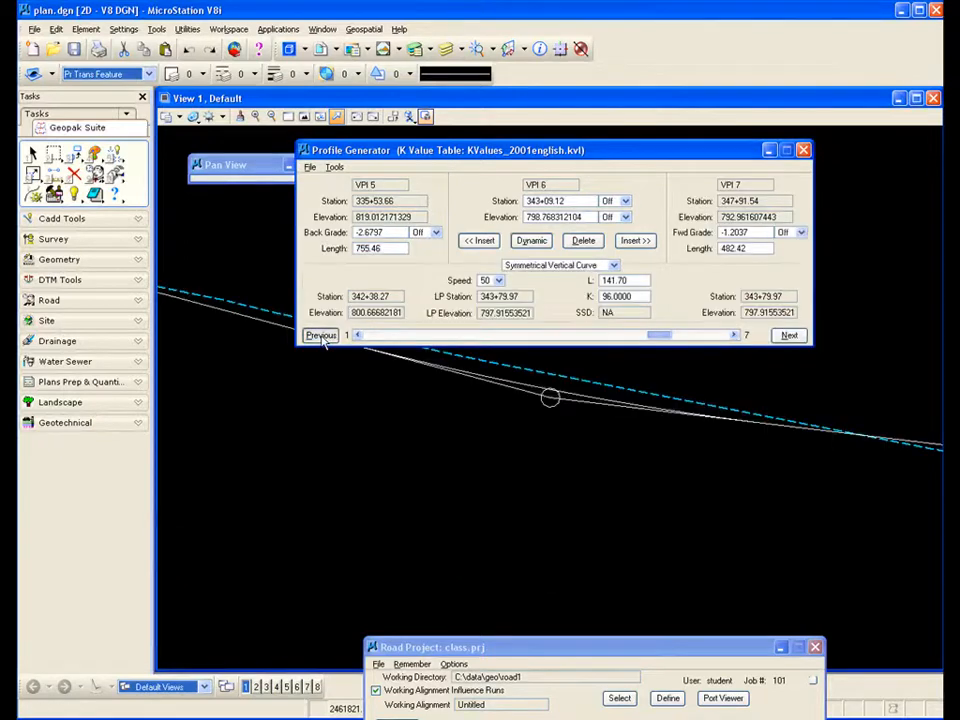
click(321, 336)
click(321, 336)
click(321, 336)
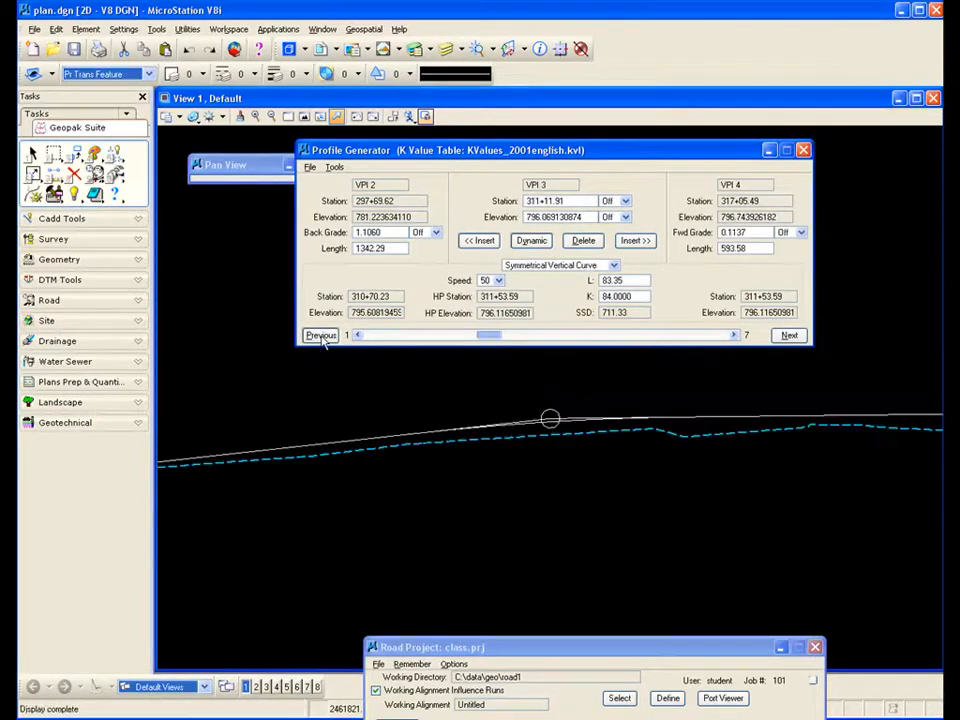
click(323, 336)
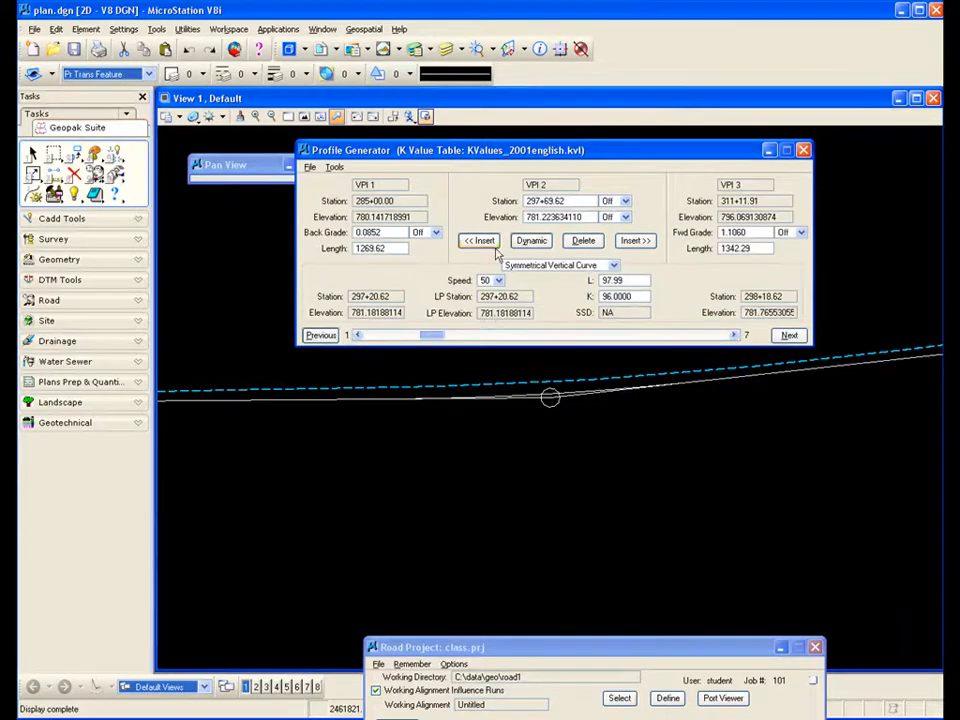
drag(536, 155, 561, 112)
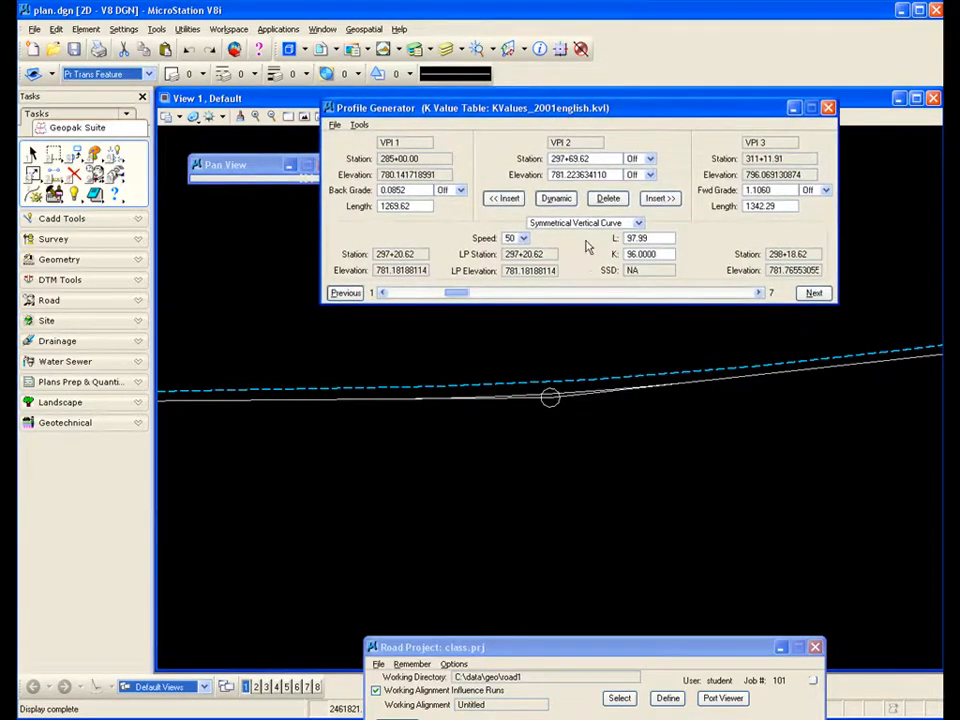
click(556, 198)
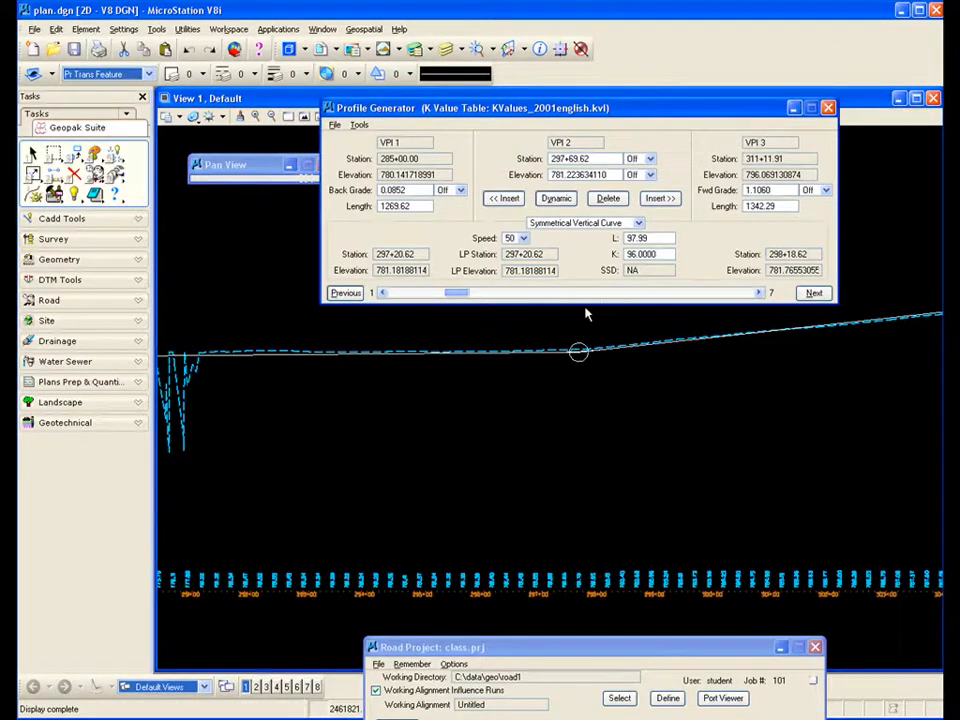
click(583, 313)
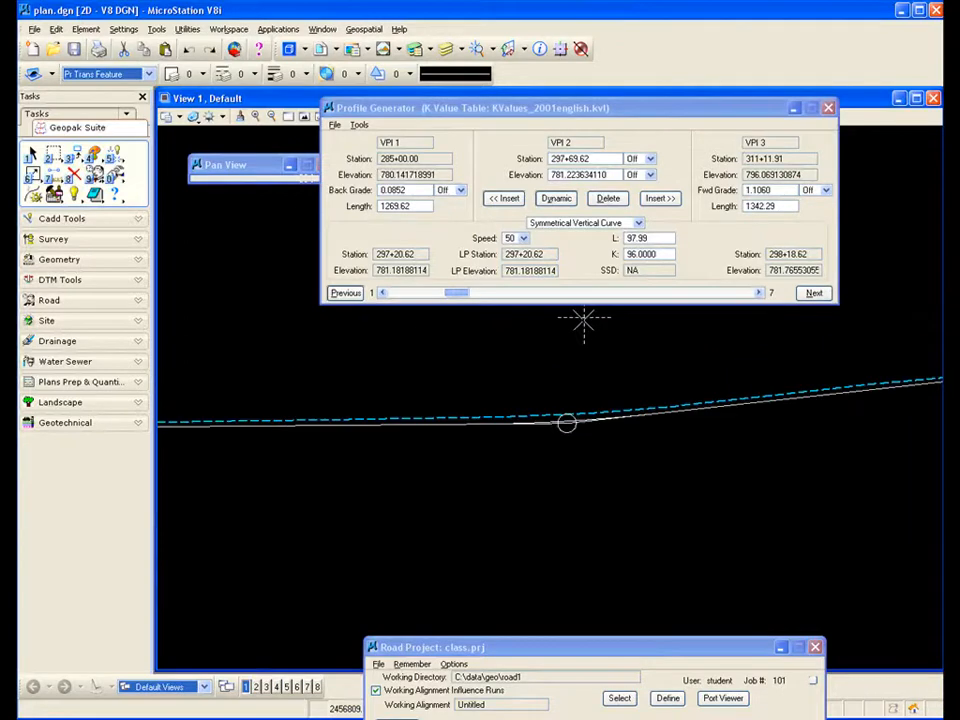
click(556, 198)
click(555, 198)
right_click(567, 398)
key(Escape)
Step: Move VPI 3 dynamically down onto the ground line at about station 311+02, elevation 795.6
click(814, 292)
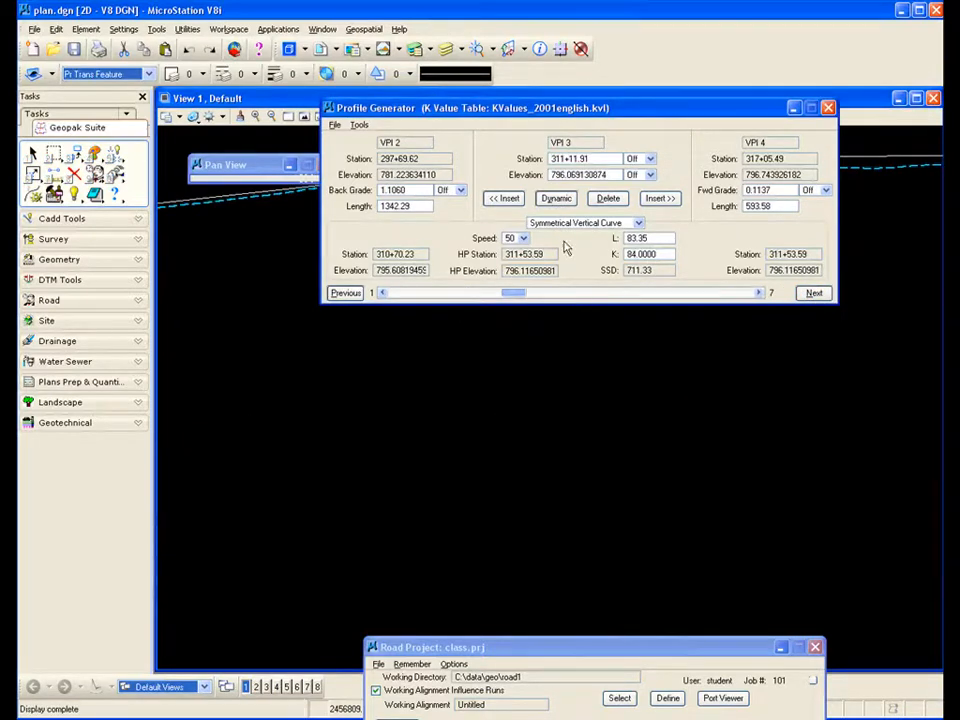
drag(571, 112, 571, 313)
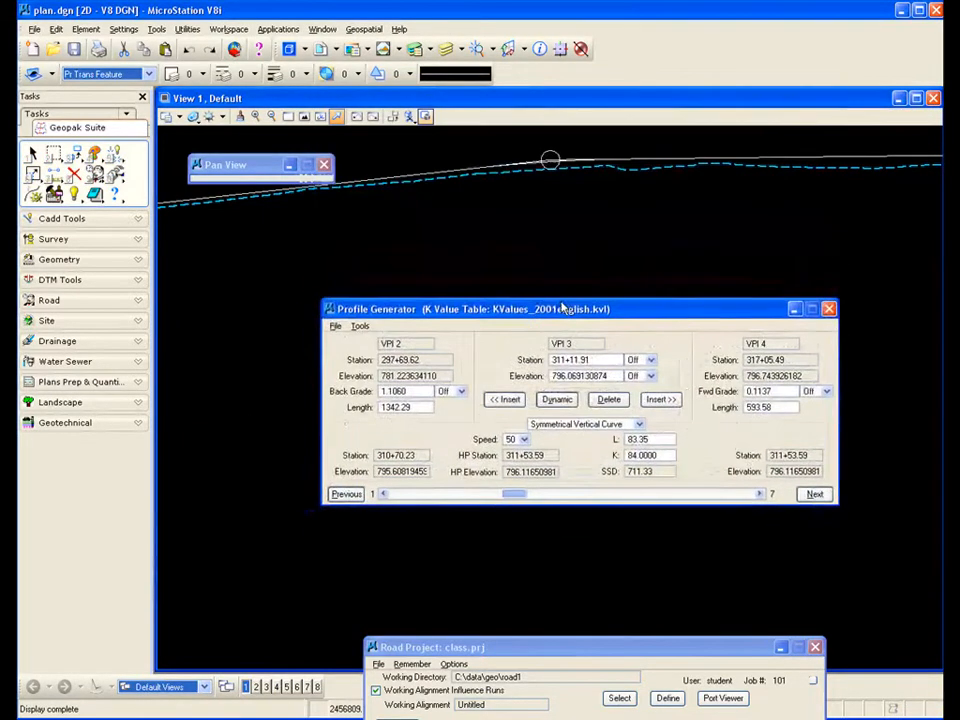
click(558, 400)
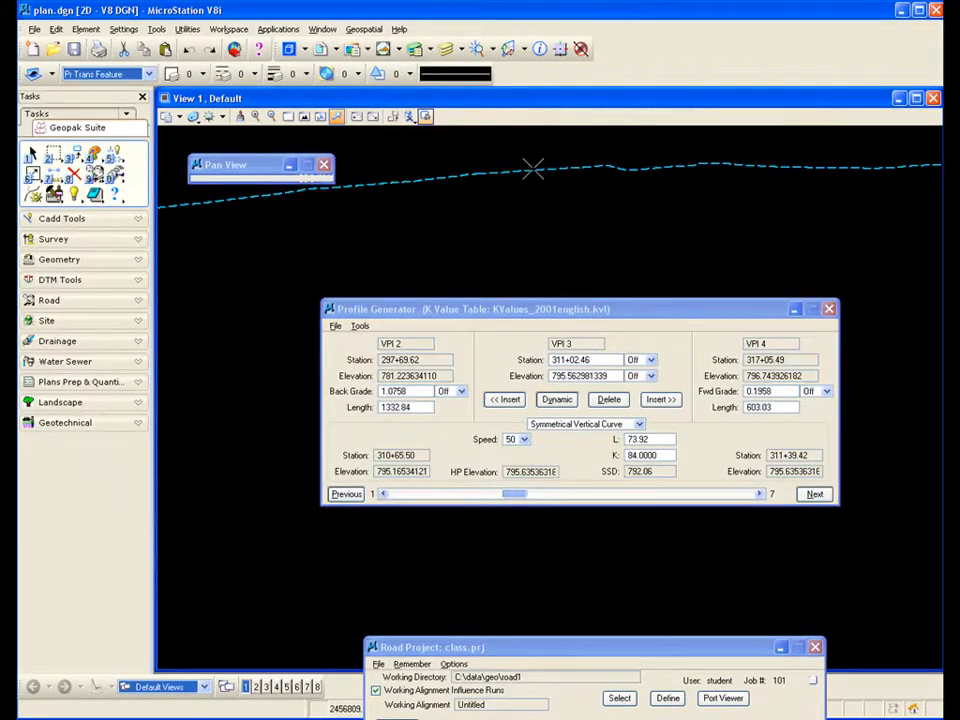
click(533, 168)
Step: Reposition VPI 4 dynamically along the ground line at about station 316+69, elevation 796.7
click(815, 494)
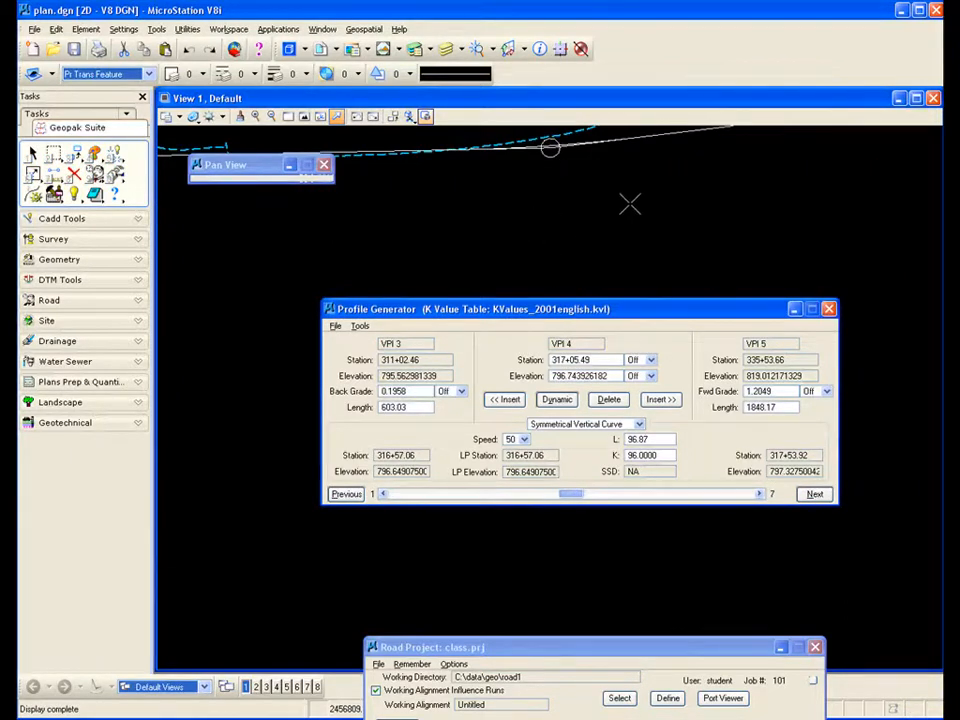
click(338, 117)
drag(598, 208, 554, 304)
scroll(587, 197, down, 5)
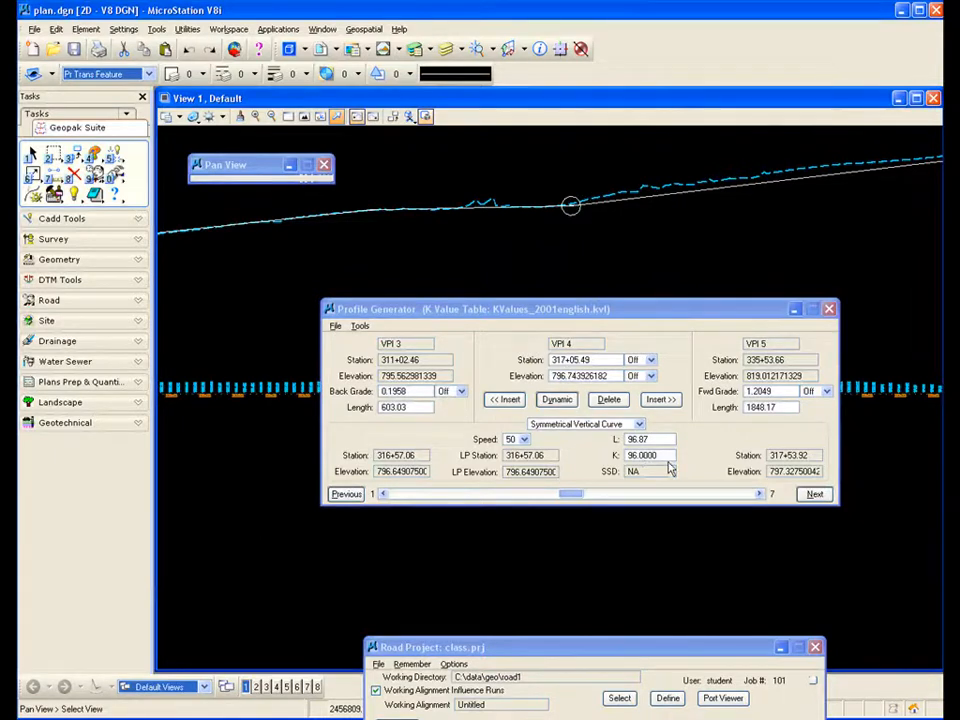
click(553, 399)
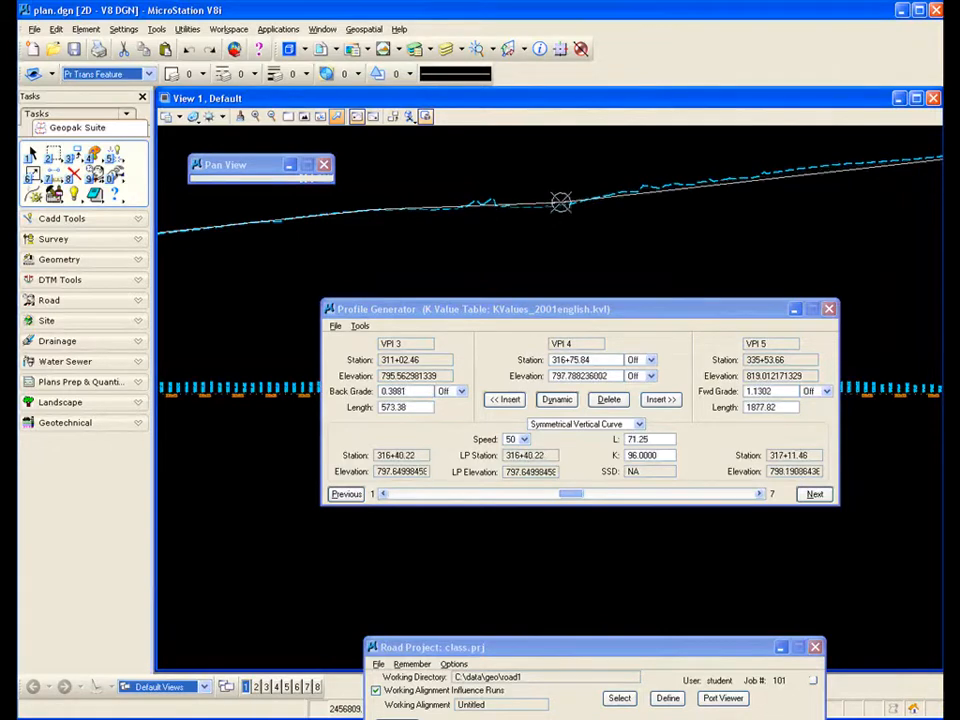
click(558, 205)
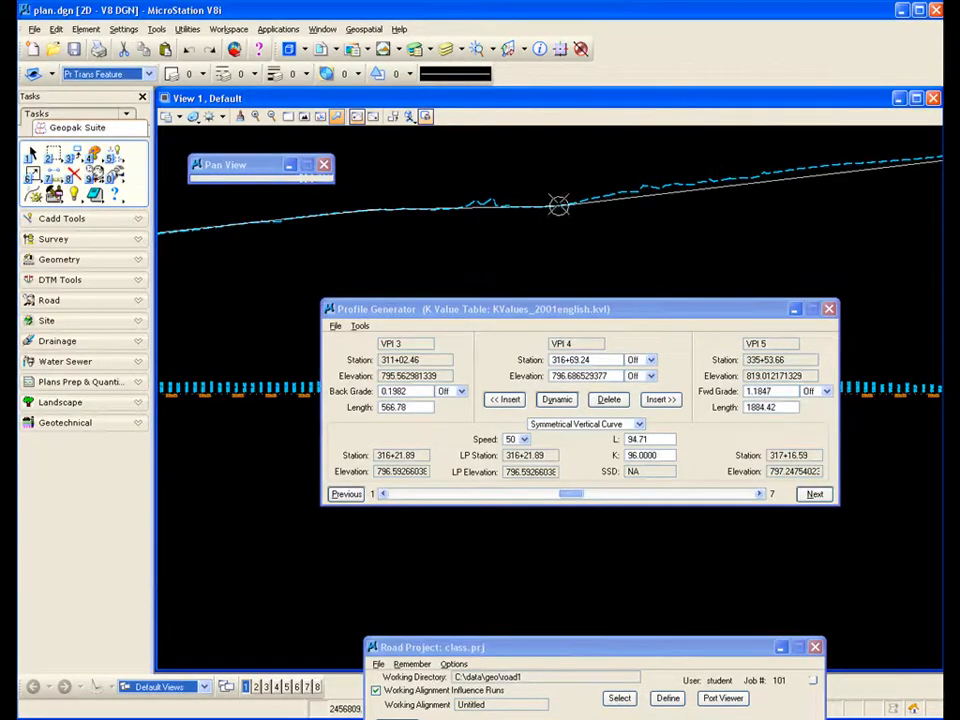
Step: Shift the crest point VPI 5 dynamically to about station 335+22, elevation 818.8, to fit the ground line better
click(815, 494)
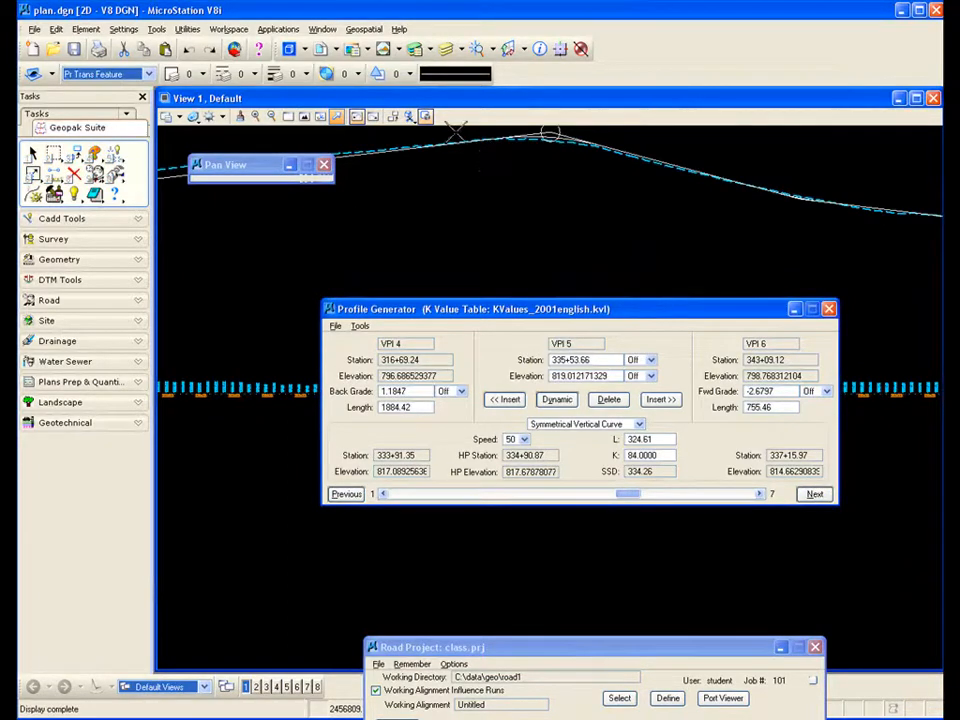
click(337, 116)
drag(585, 127, 583, 234)
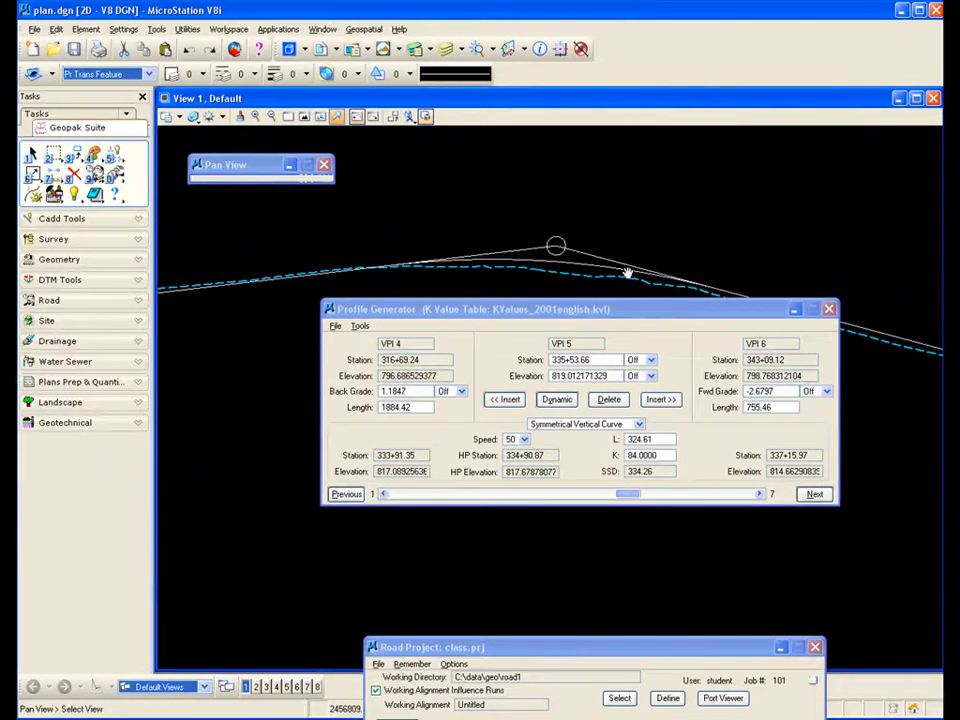
drag(581, 311, 583, 432)
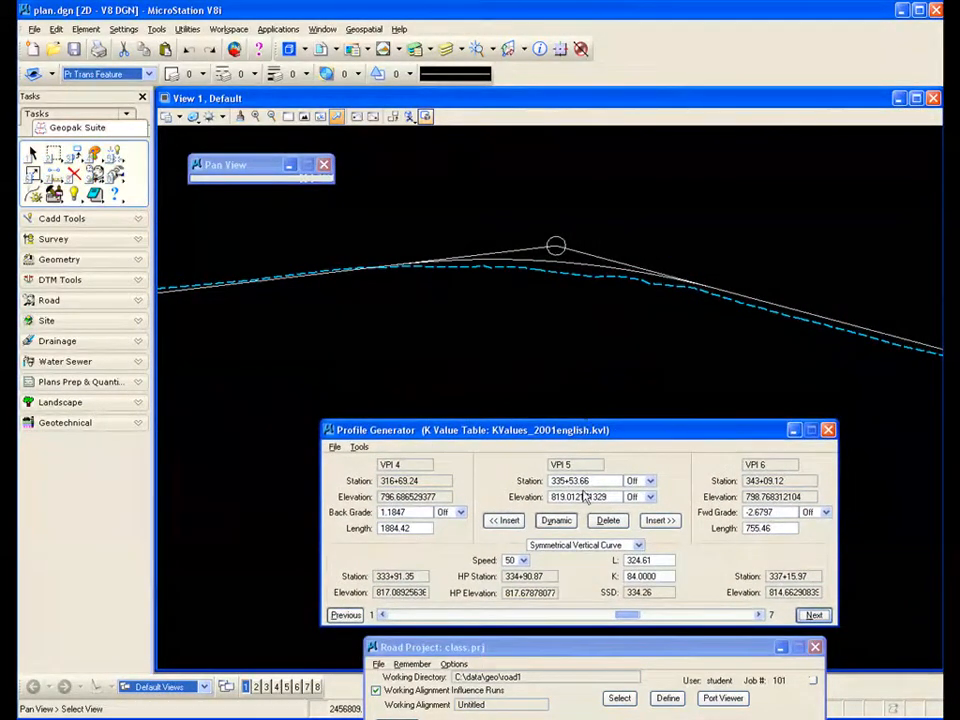
click(556, 520)
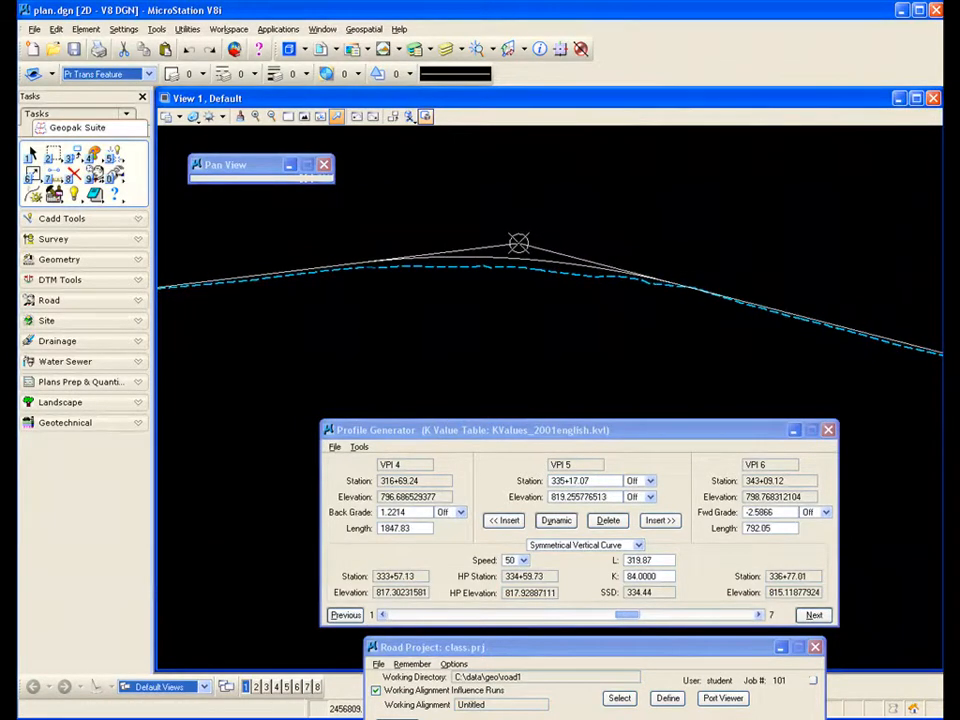
click(525, 247)
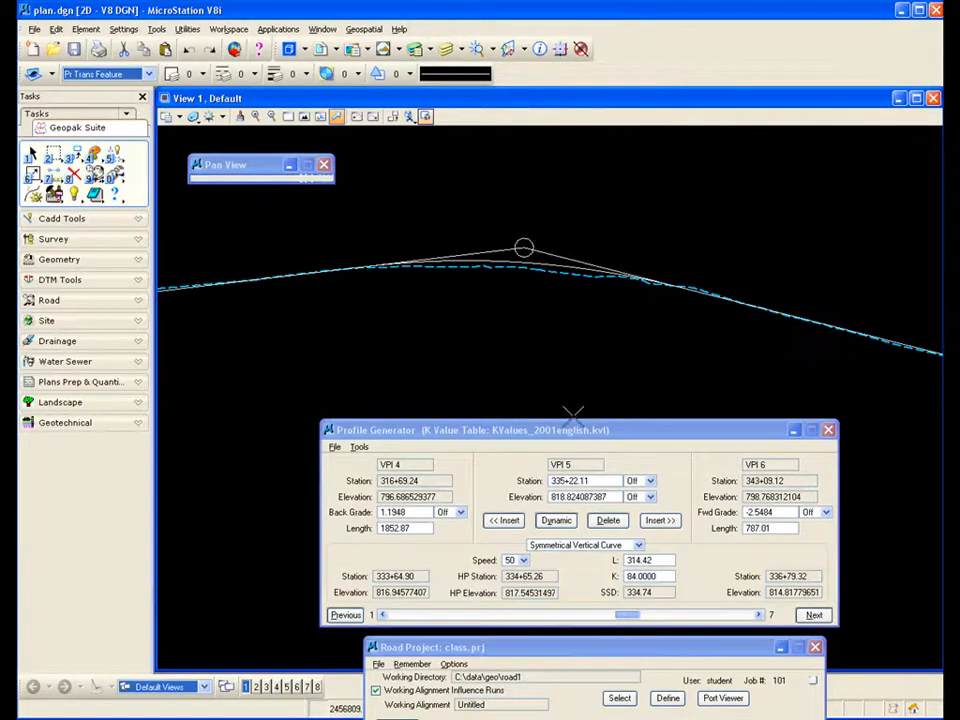
Step: Reposition VPI 6 dynamically along the ground line at about station 342+83, elevation 799.6
scroll(624, 369, down, 2)
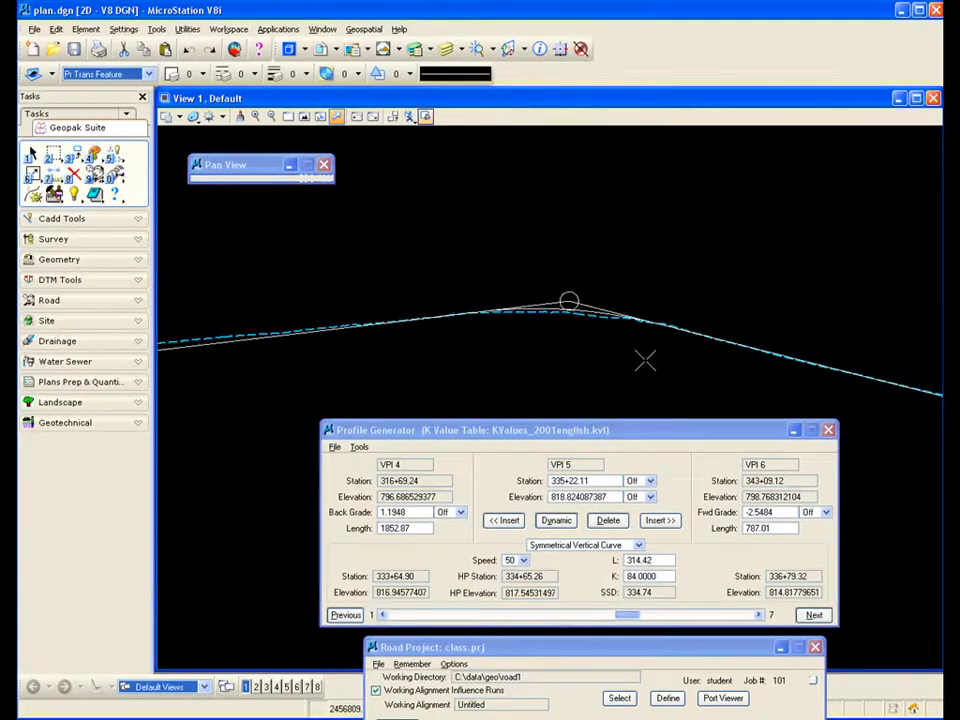
click(813, 614)
drag(553, 441, 632, 143)
click(619, 228)
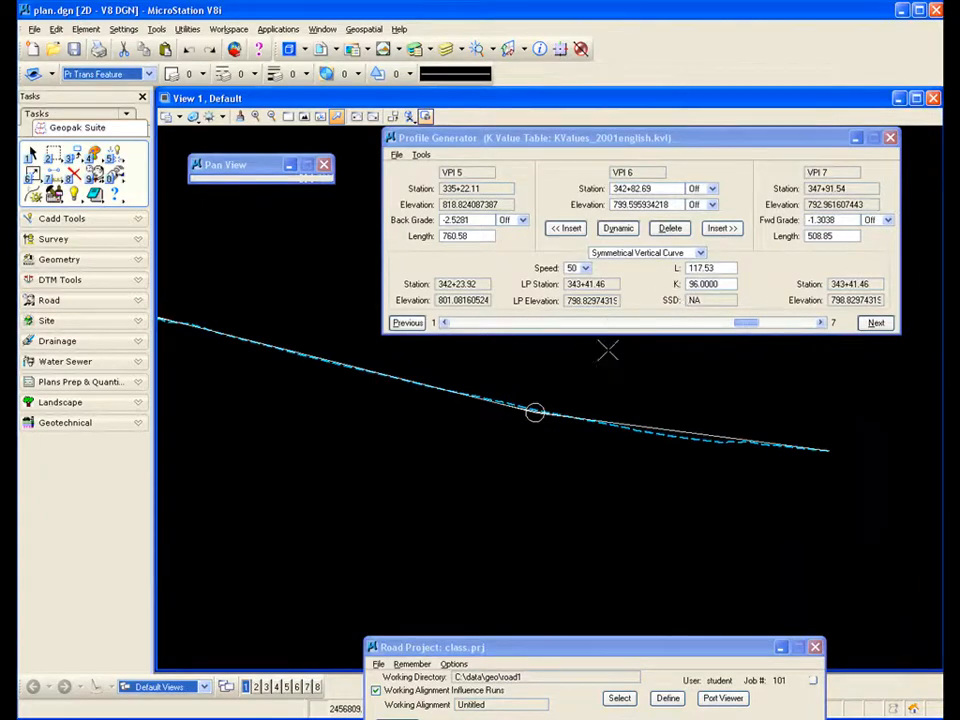
Step: Return to VPI 2 and raise it dynamically onto the ground line at about station 297+70, elevation 781.5
click(407, 323)
click(407, 323)
click(407, 323)
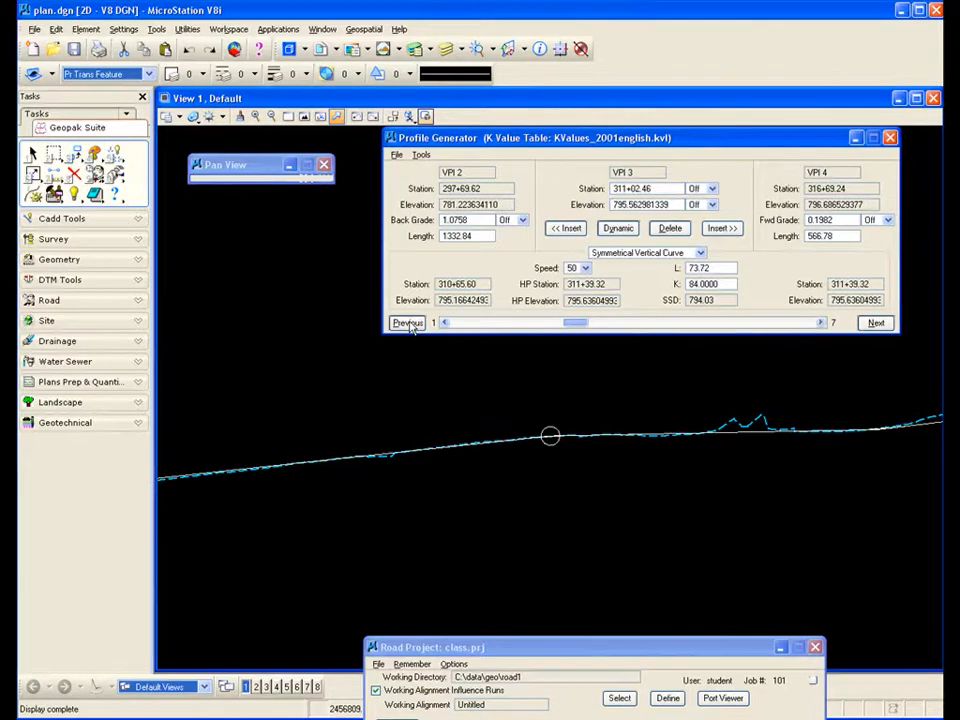
click(407, 323)
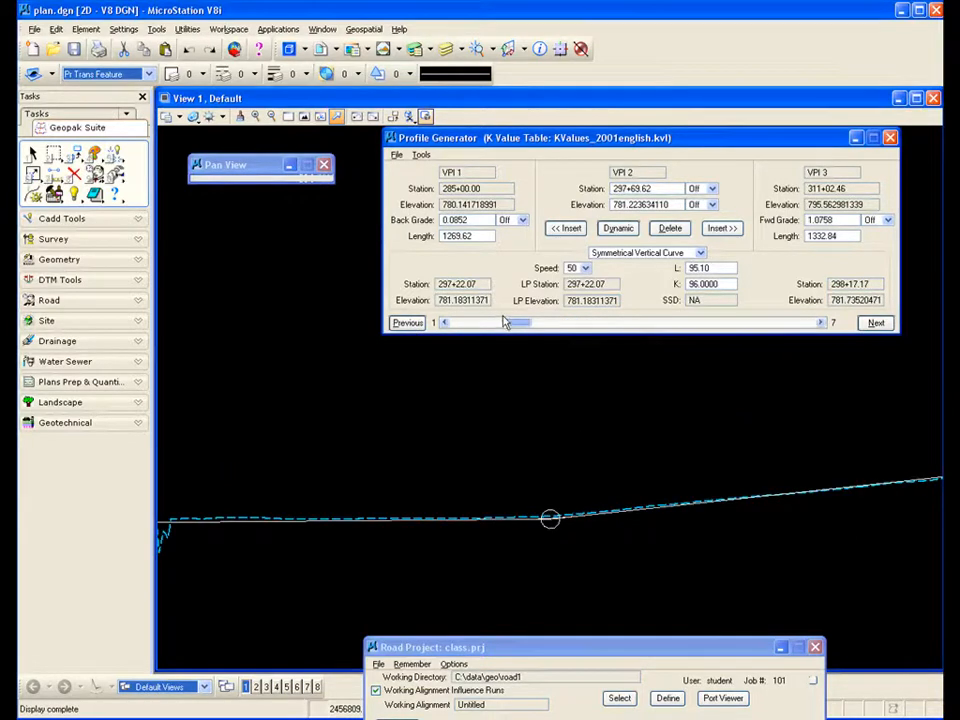
click(618, 228)
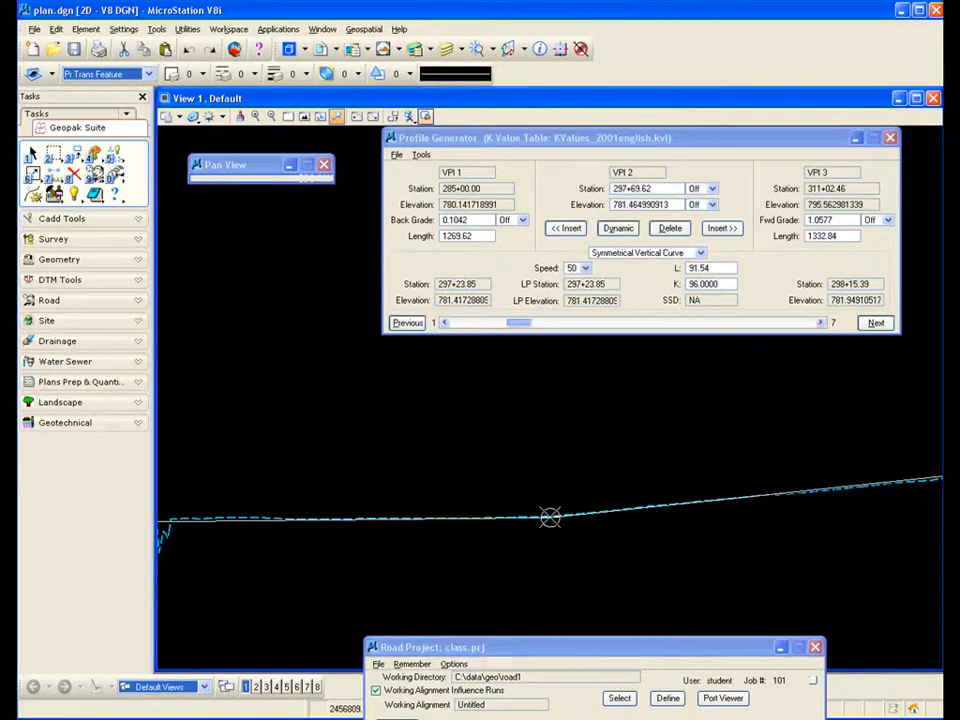
click(550, 517)
Step: Round VPI 2 to station 297+70.00 and elevation 781.00
click(624, 189)
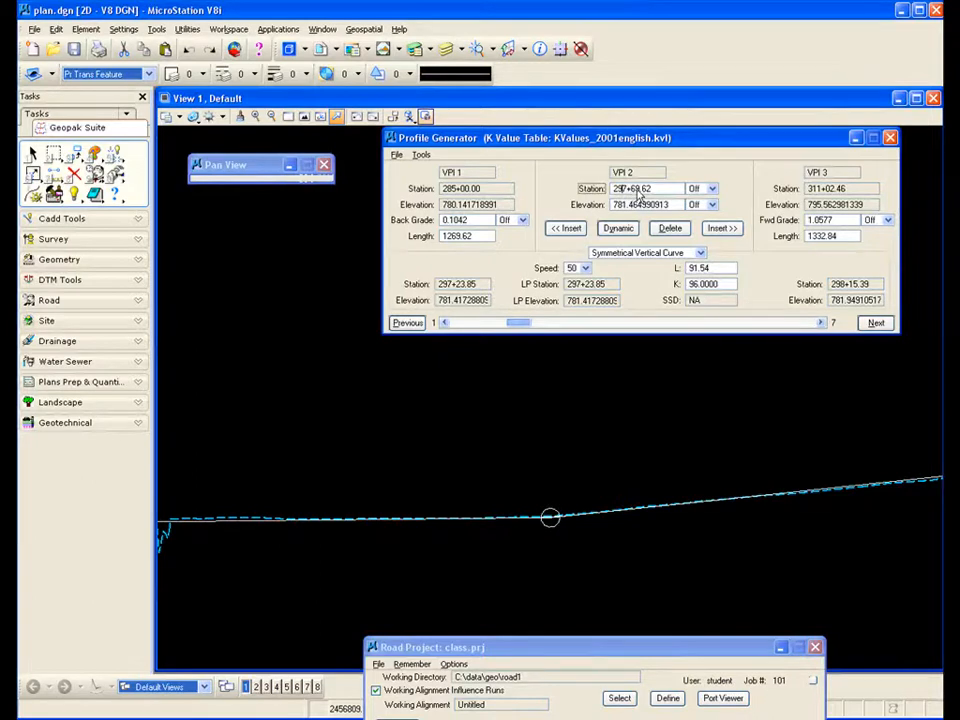
drag(630, 189, 656, 190)
text(70)
drag(632, 205, 680, 208)
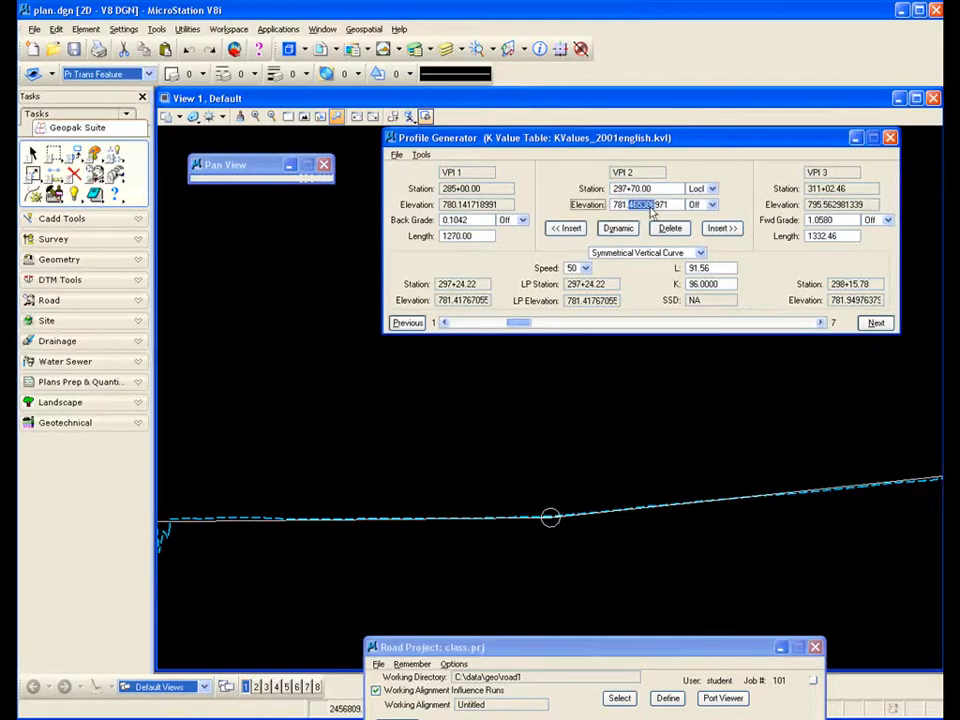
text(00)
Step: Try a curve length of 98.00 at VPI 2, and reset the curve's design speed to 50 mph
click(717, 270)
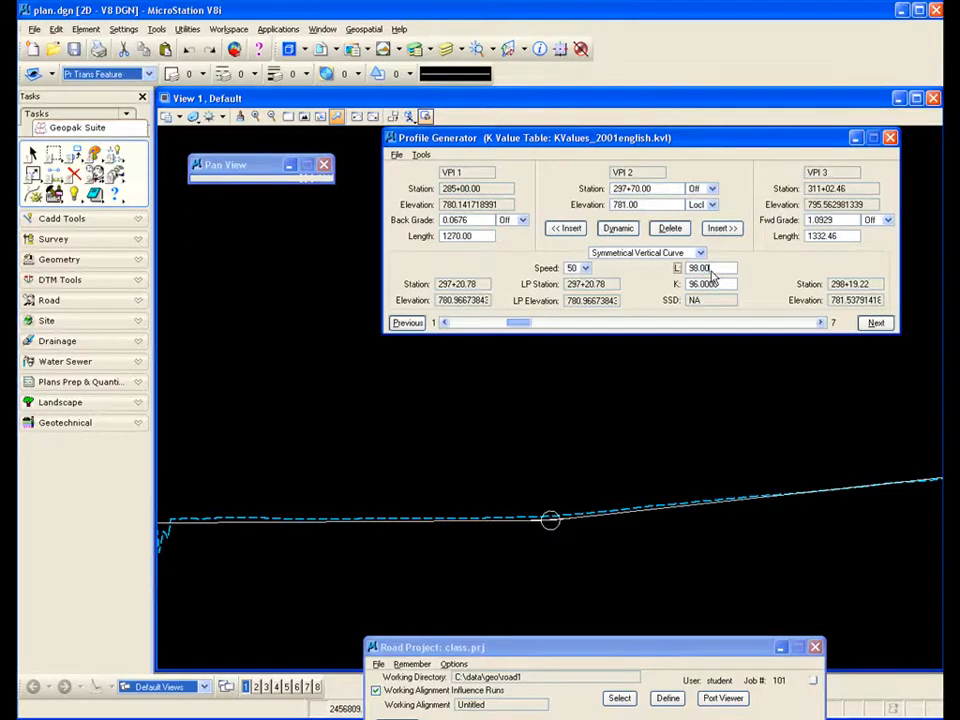
key(Tab)
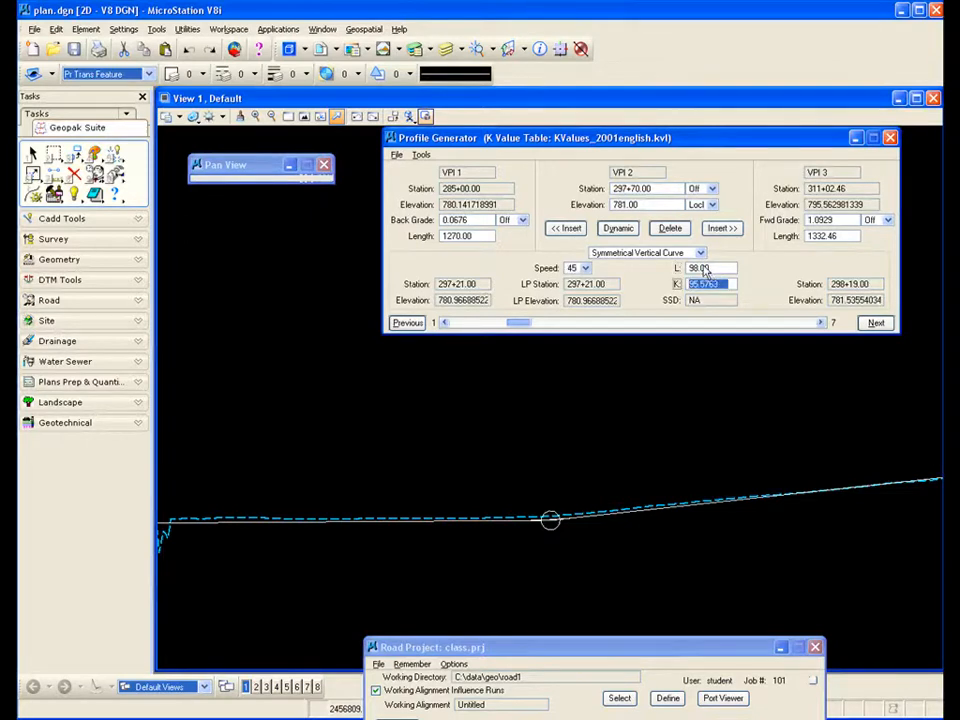
click(578, 269)
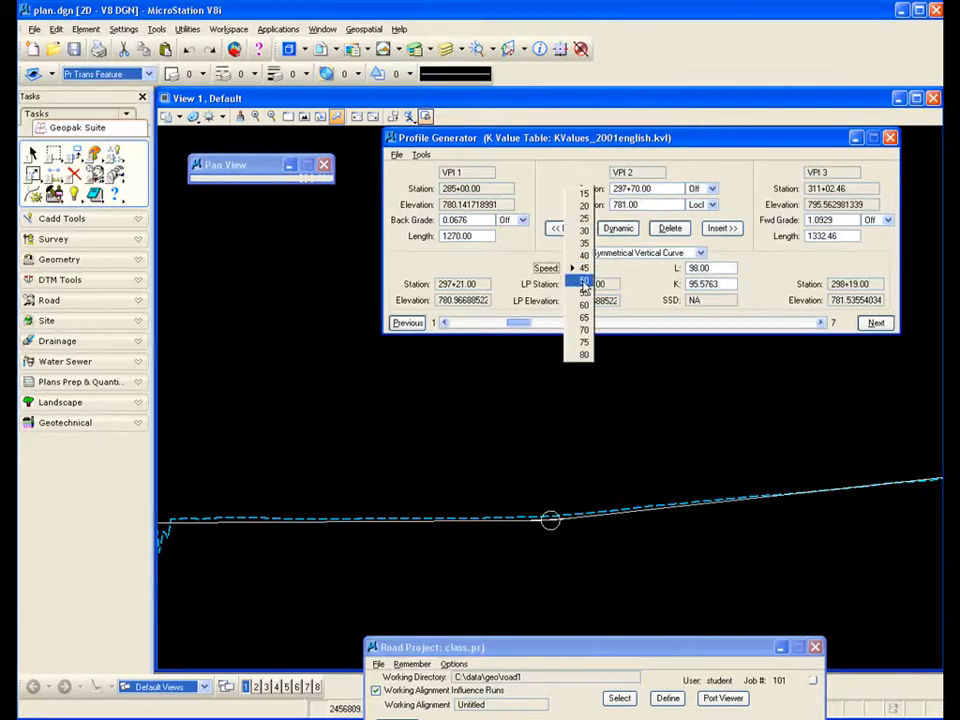
click(584, 280)
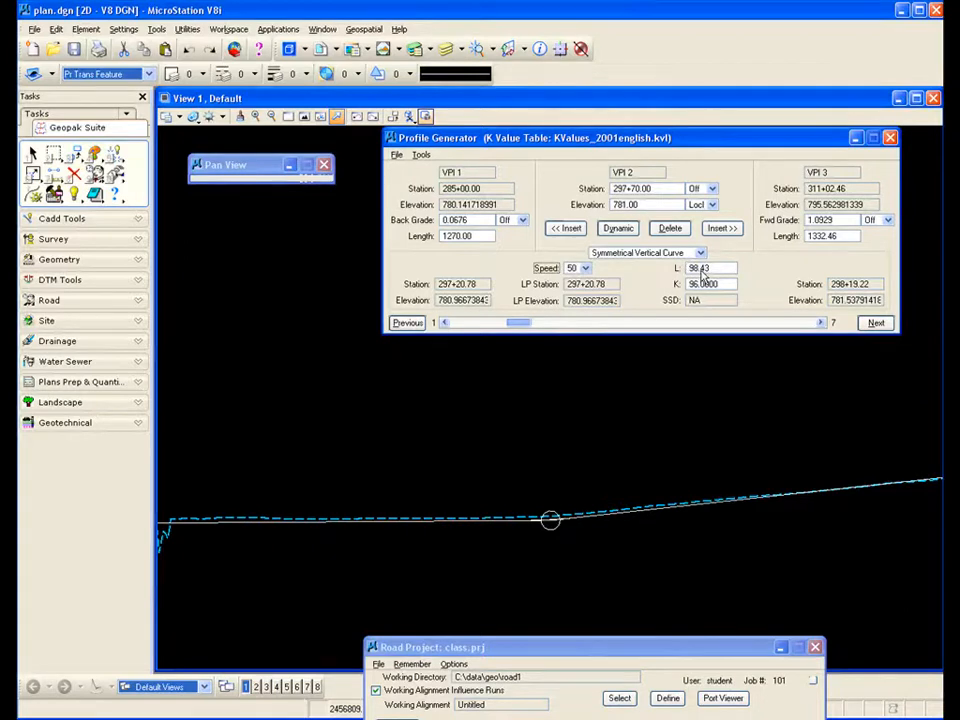
Step: Set the length of the vertical curve at VPI 2 to 99.00
double_click(702, 271)
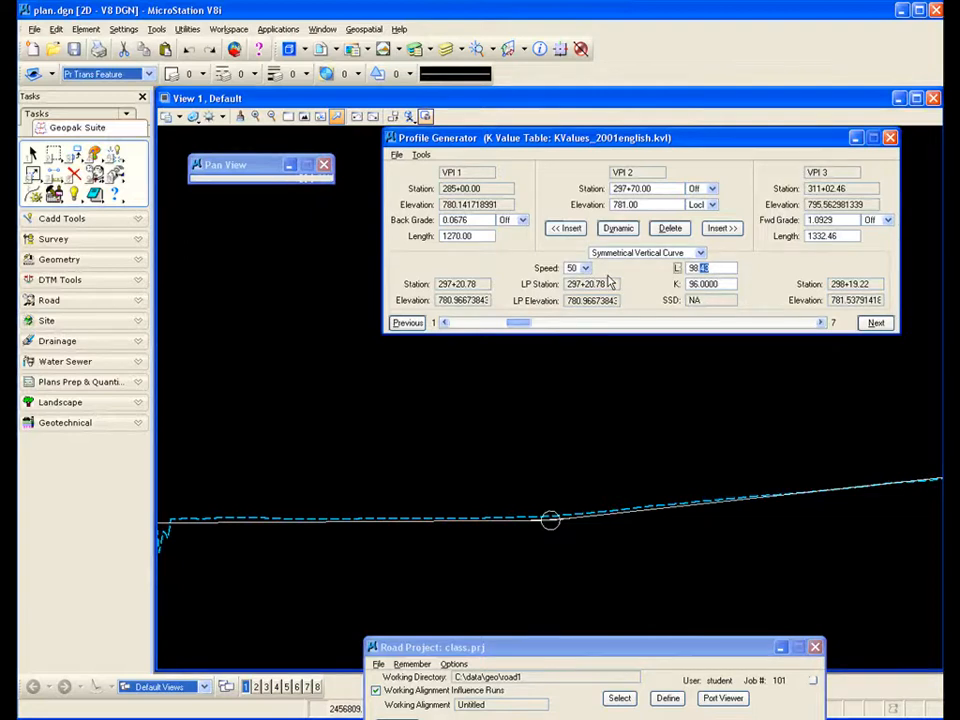
click(696, 271)
drag(697, 273, 716, 278)
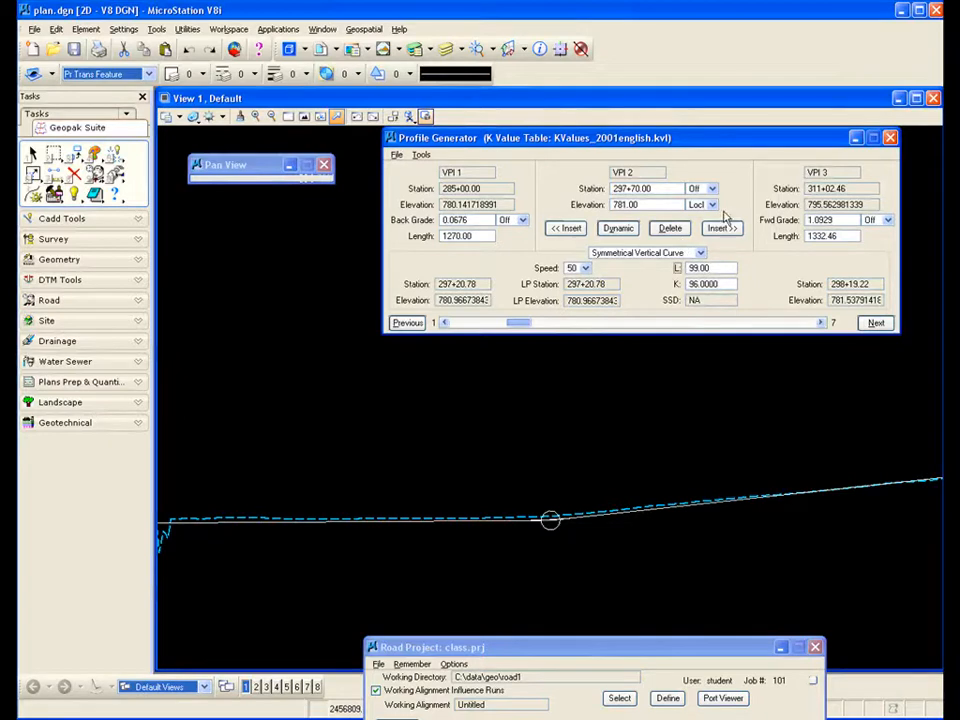
Step: Bring up the crest curve at VPI 5 and move the Profile Generator window clear of the profile lines
click(876, 323)
click(876, 323)
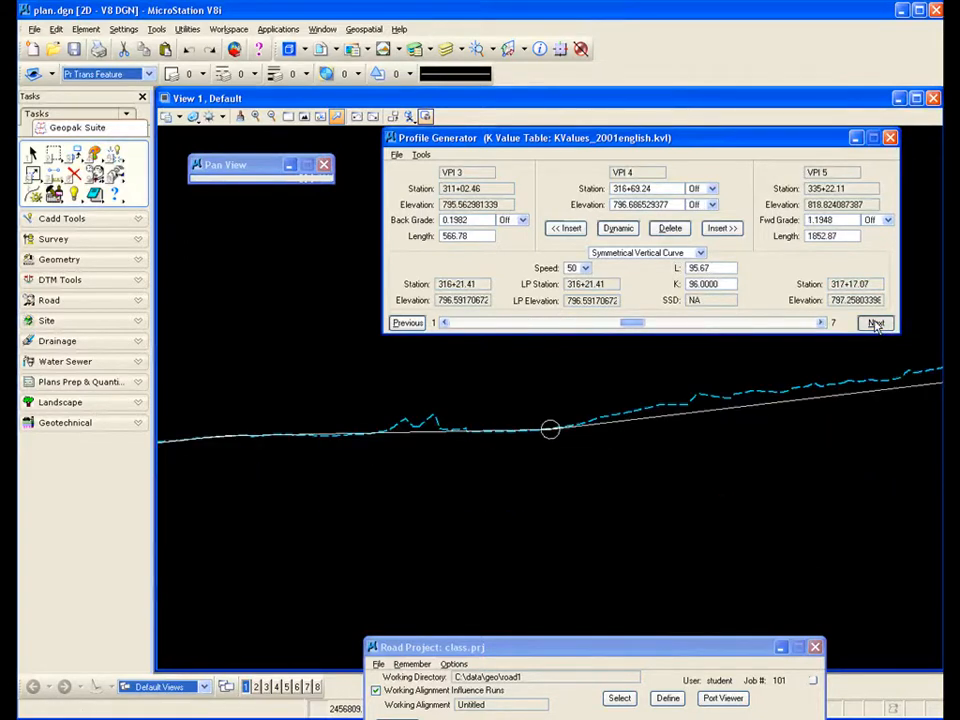
click(876, 323)
drag(660, 143, 613, 415)
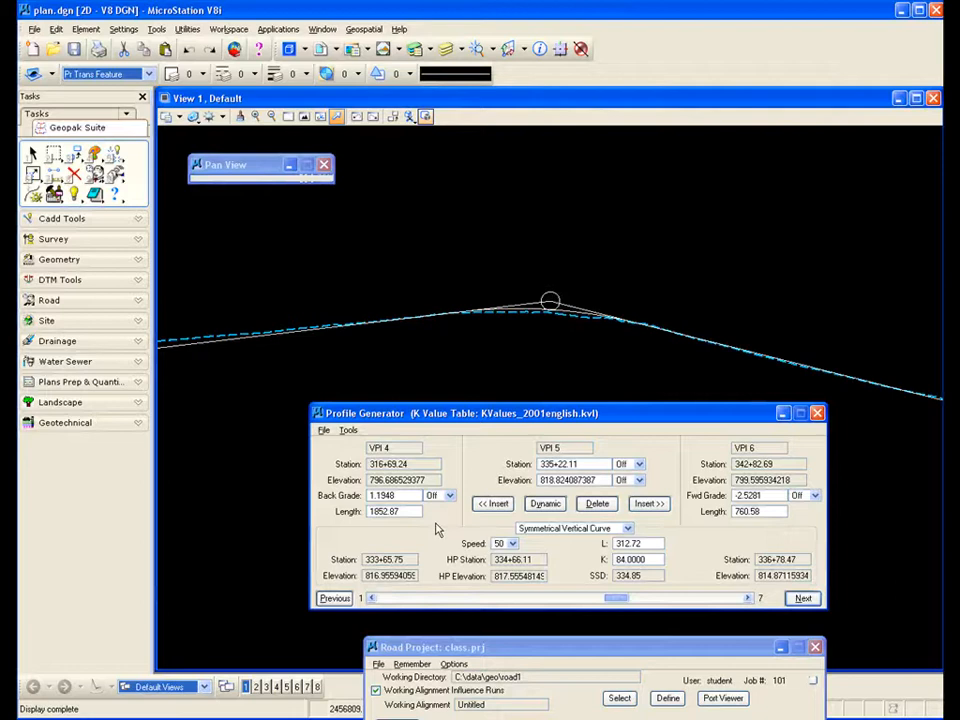
drag(462, 413, 445, 387)
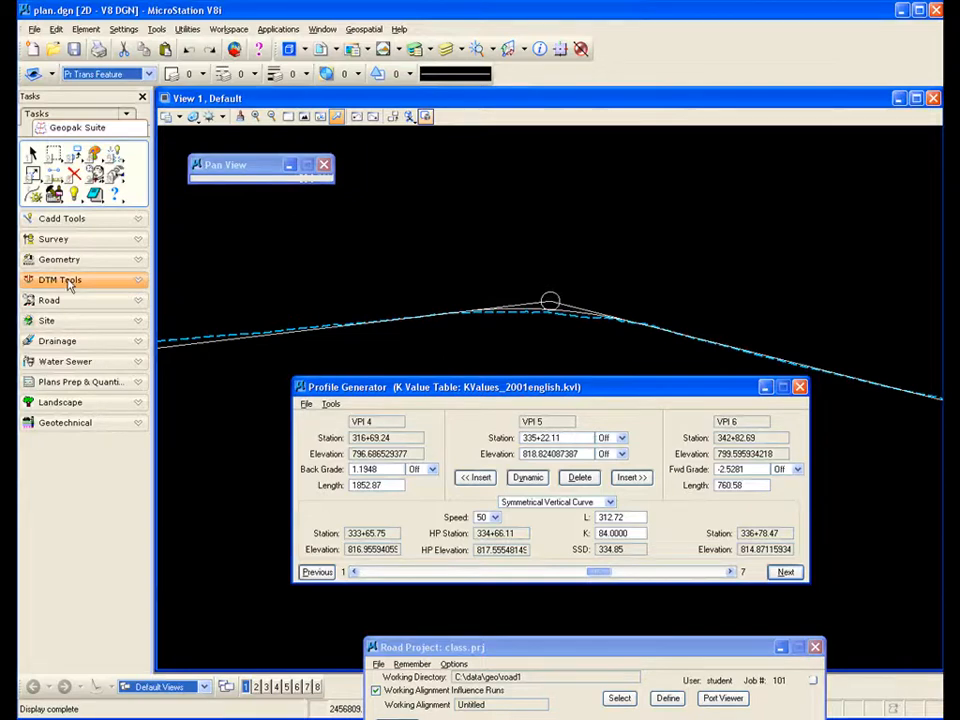
Step: Review the Profile Generator preferences, keep the Maintain Curve K Value option, and accept them
click(306, 403)
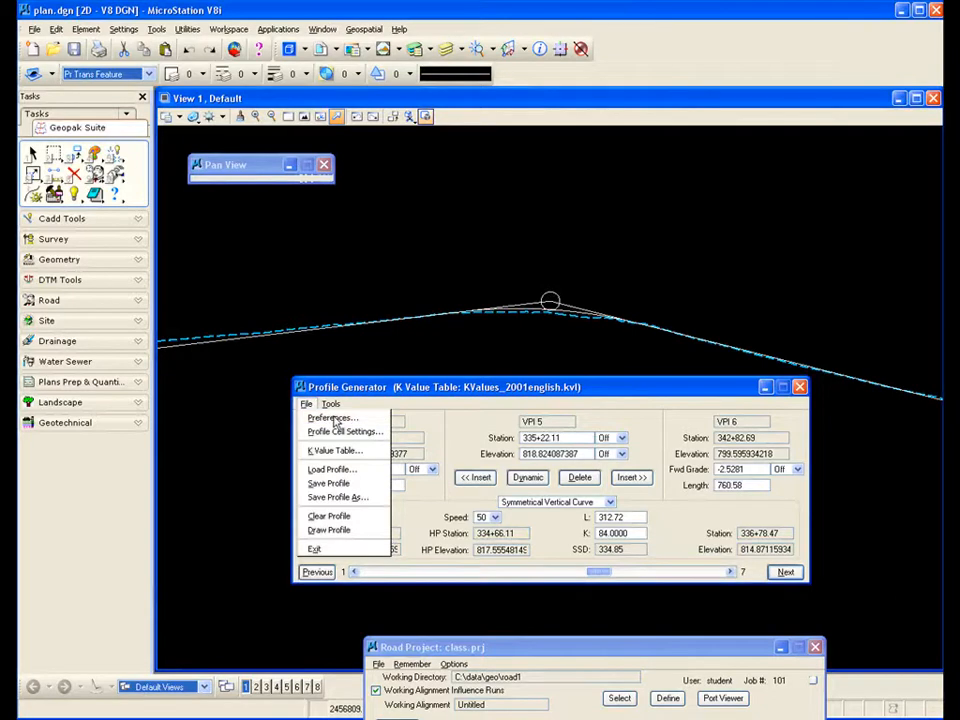
click(336, 421)
drag(421, 163, 629, 195)
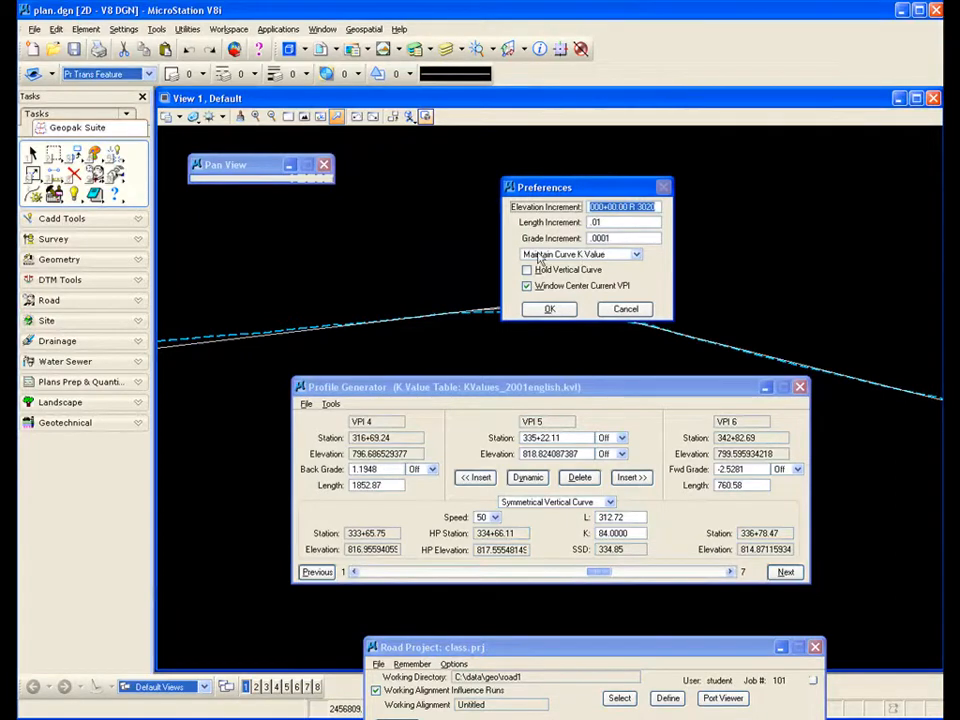
click(604, 256)
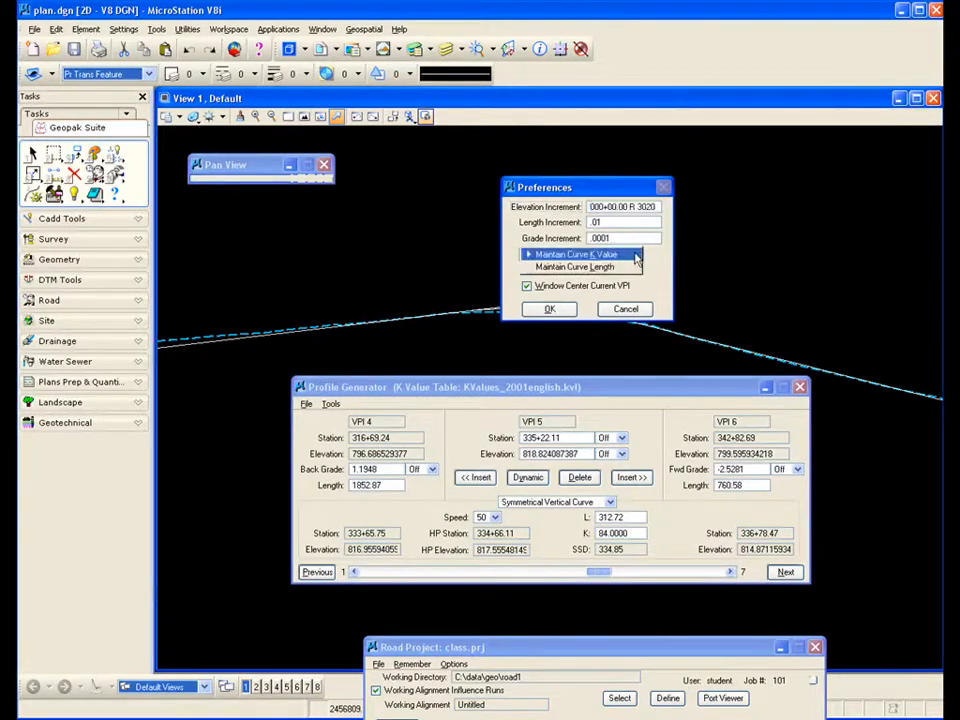
click(580, 255)
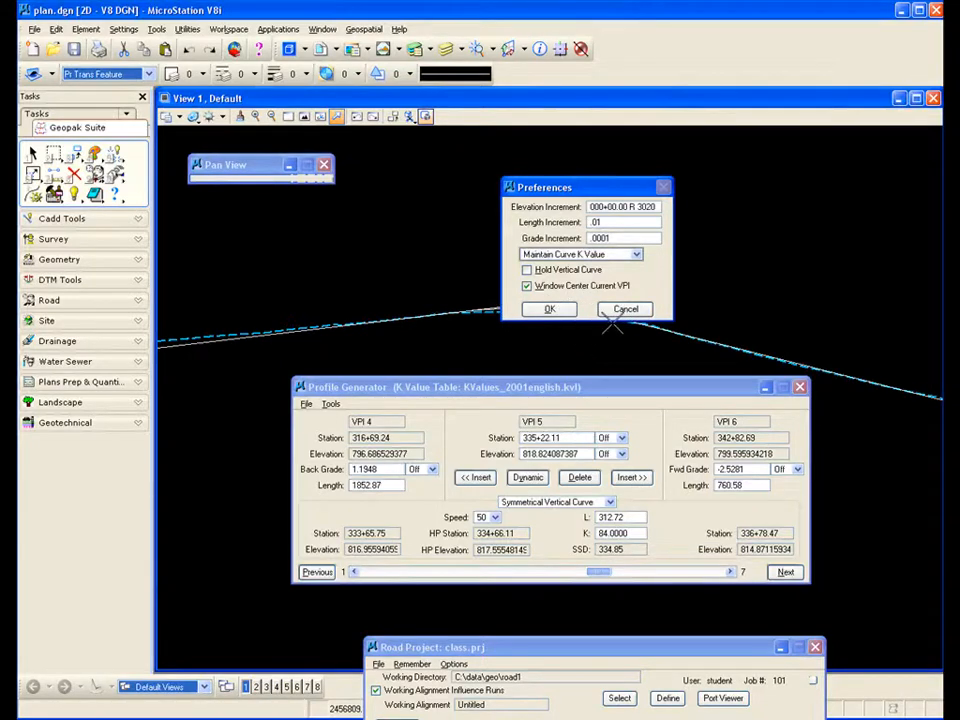
click(552, 310)
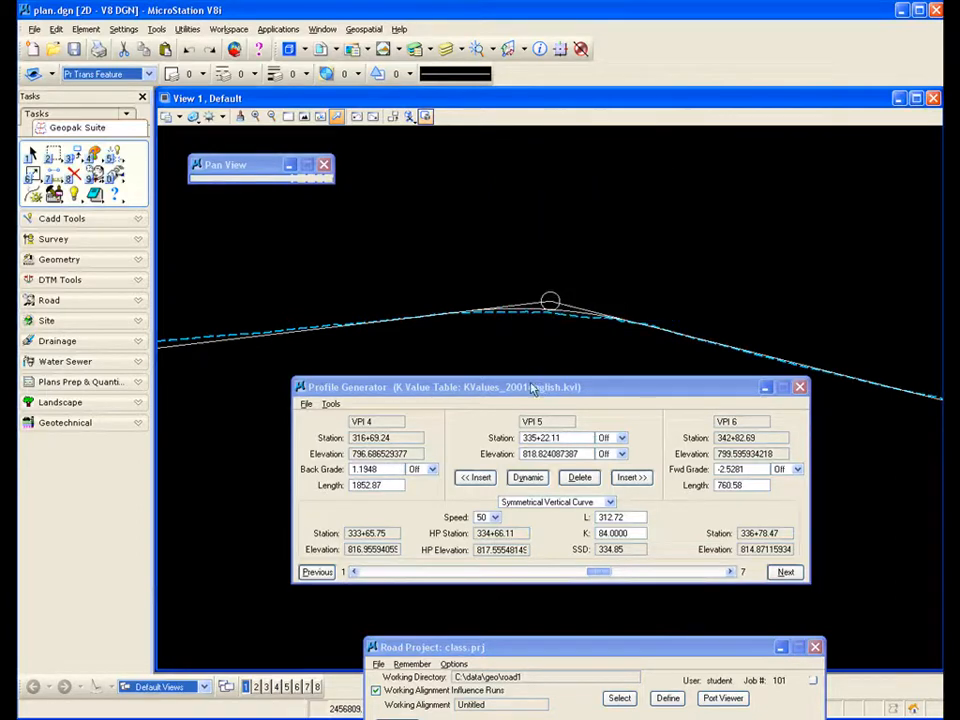
Step: Examine the profile cell settings for the MAINLINE chain and close them without changes
click(306, 404)
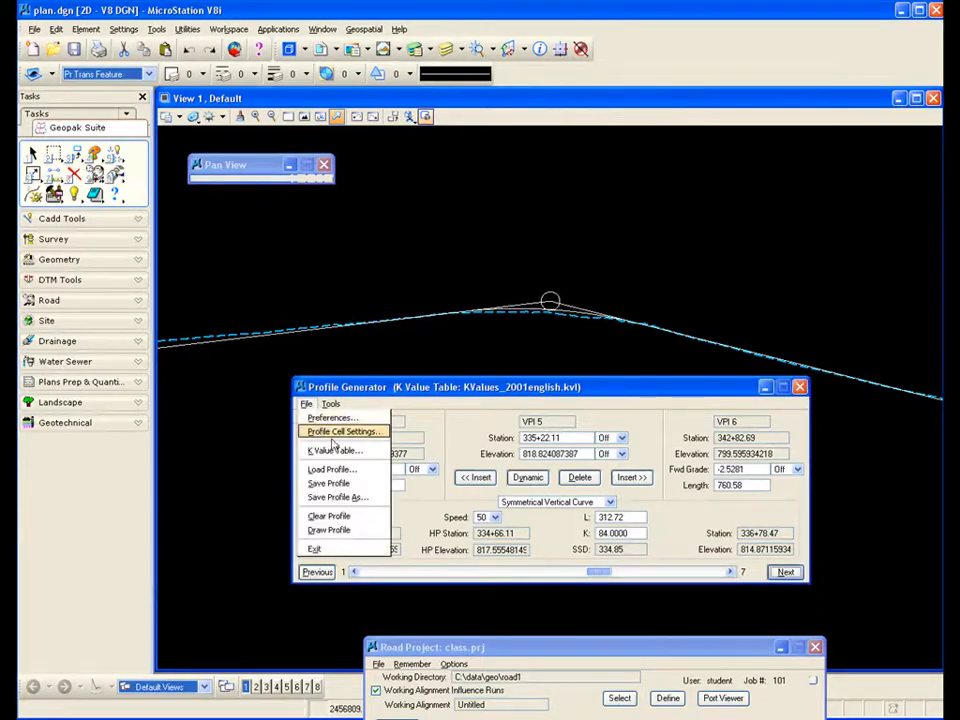
click(334, 432)
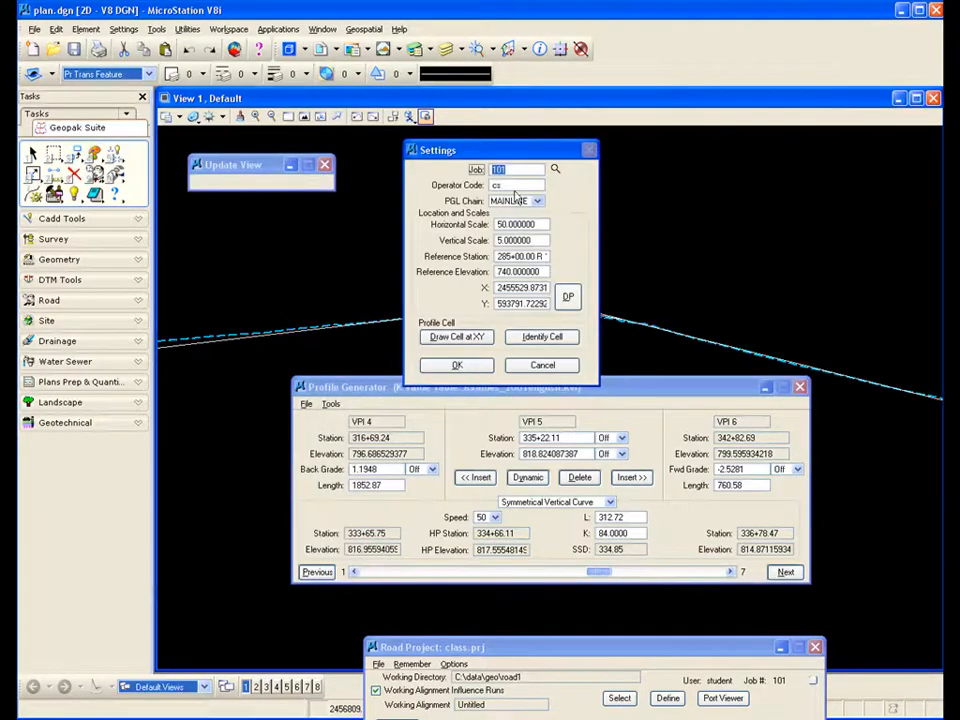
drag(527, 150, 555, 182)
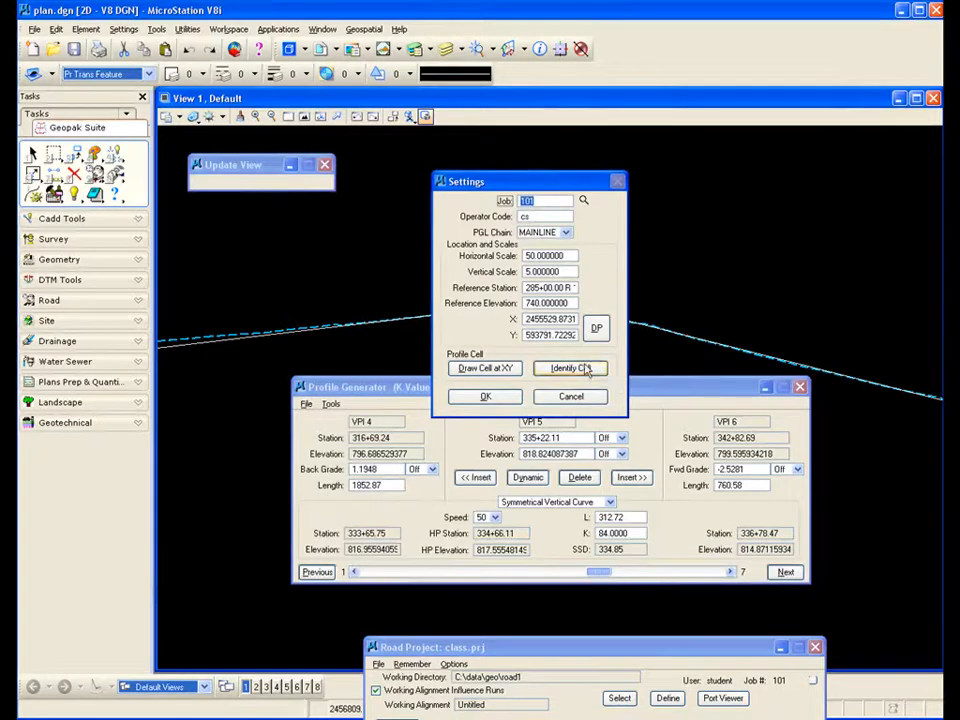
click(571, 396)
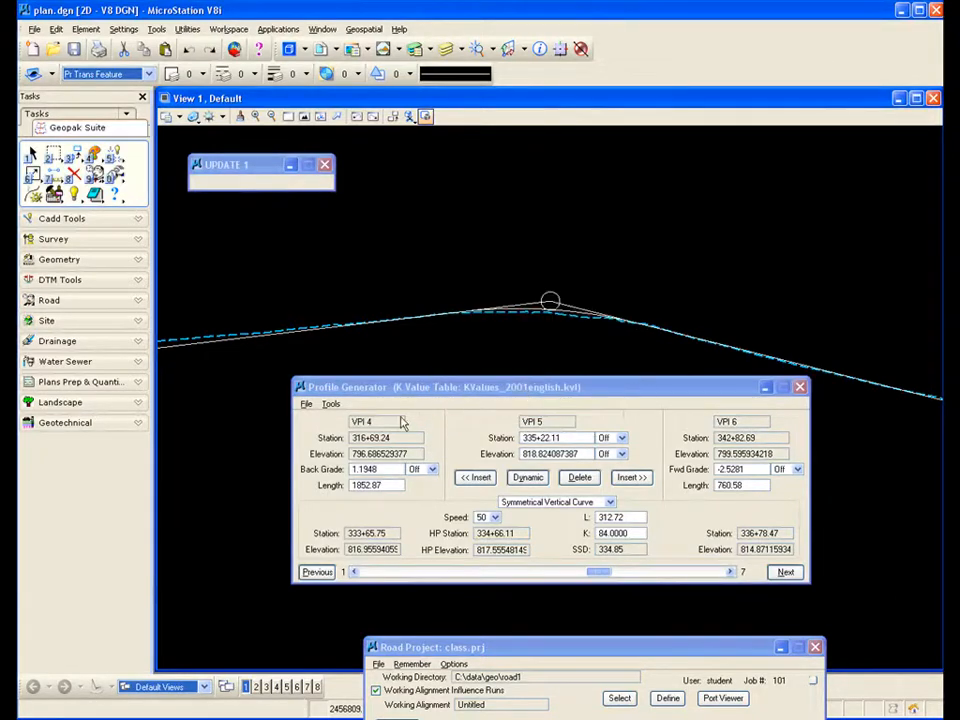
Step: Examine the K value table's sag and crest values, including the 40 mph entry, and close it
click(306, 404)
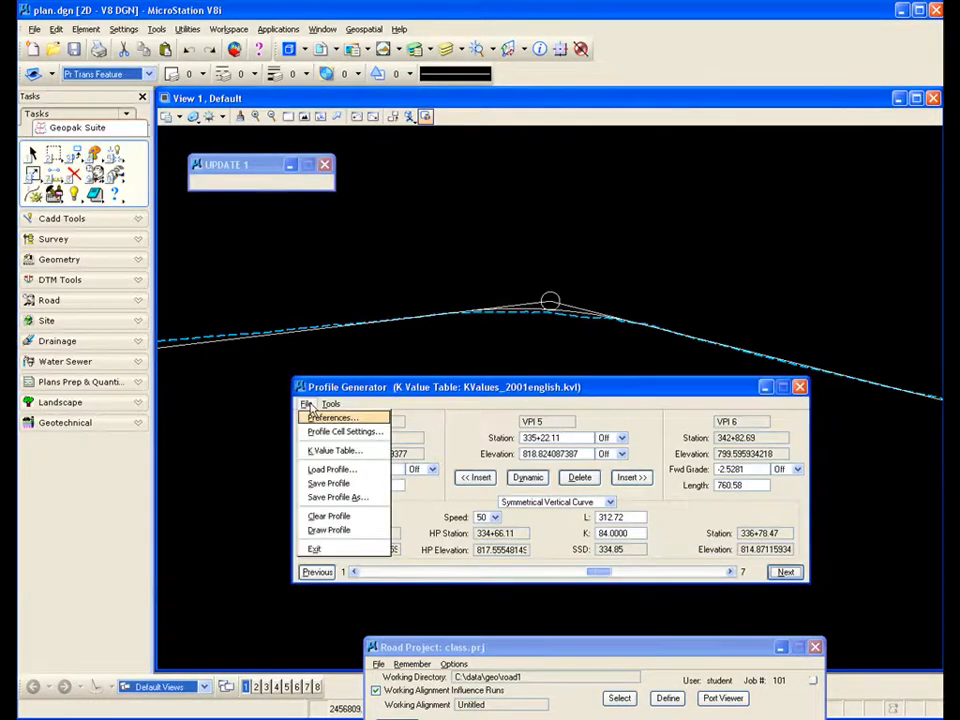
click(325, 452)
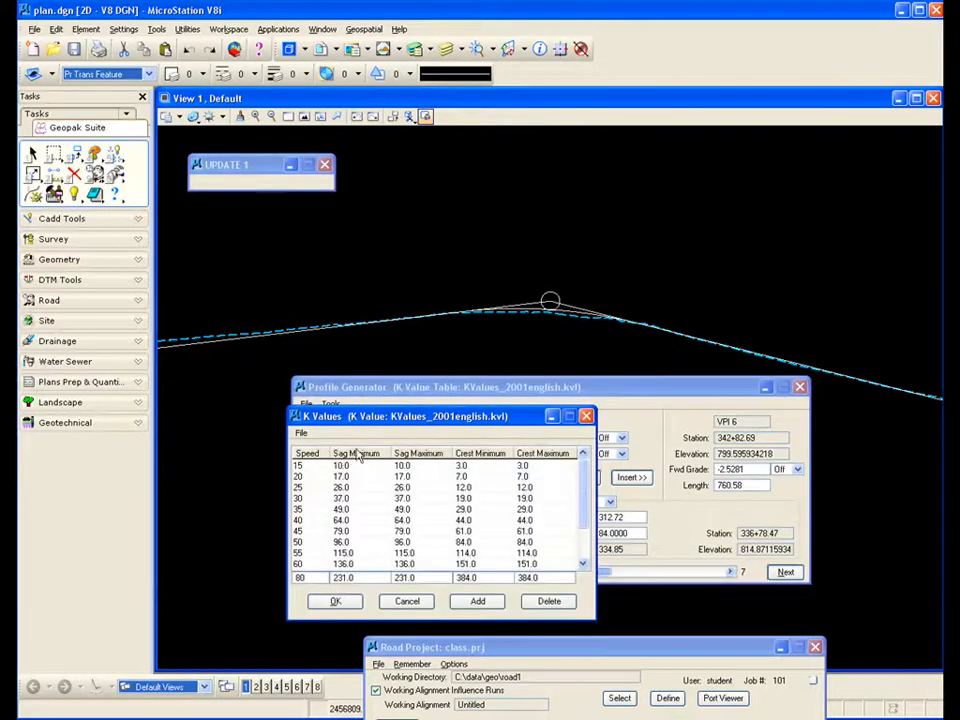
drag(385, 420, 517, 191)
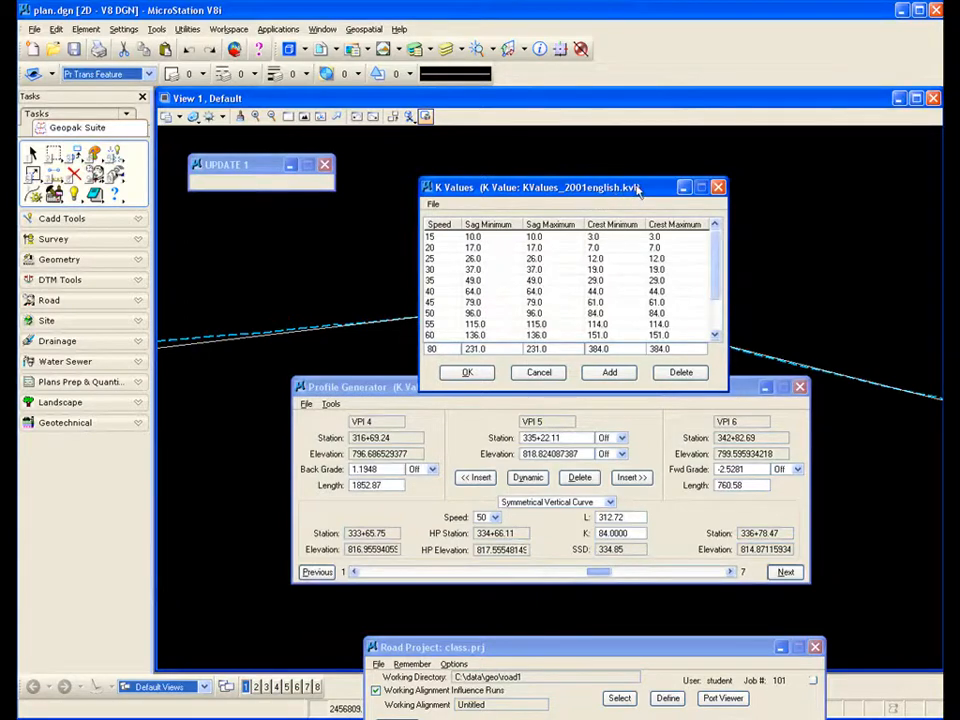
click(442, 293)
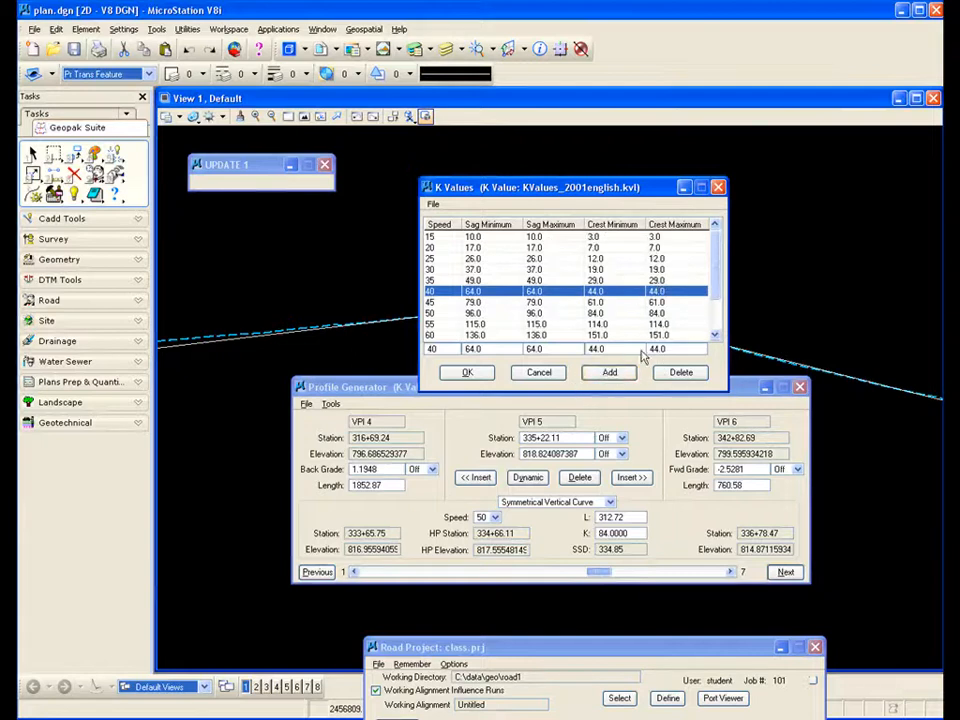
click(718, 188)
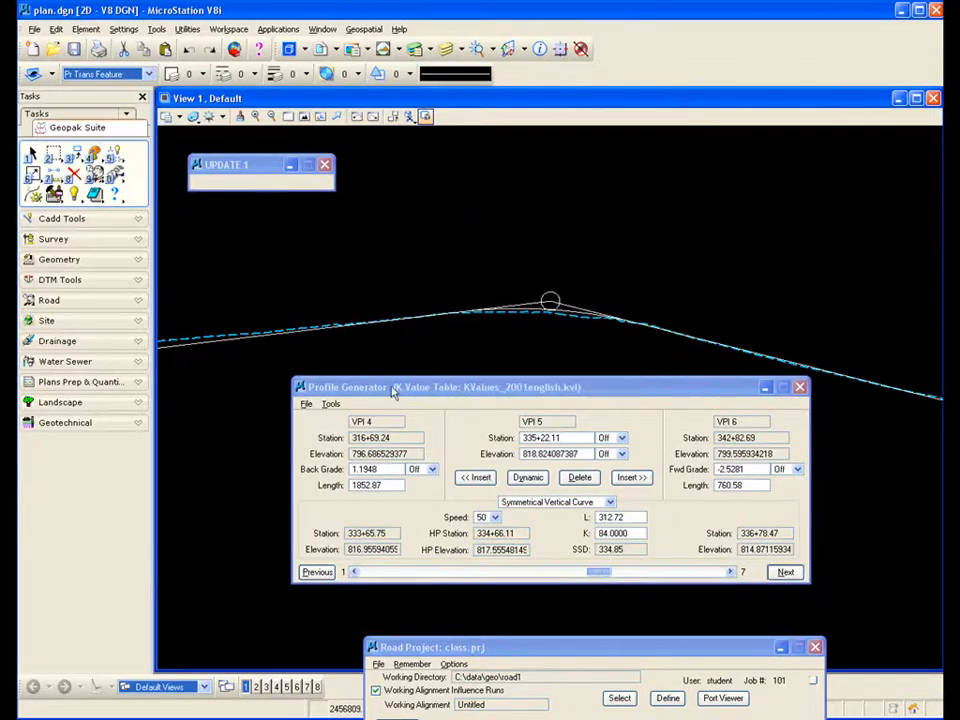
Step: Review the profile save options and the Issue Datapoint tool's station and elevation inputs, and close the tool
click(306, 403)
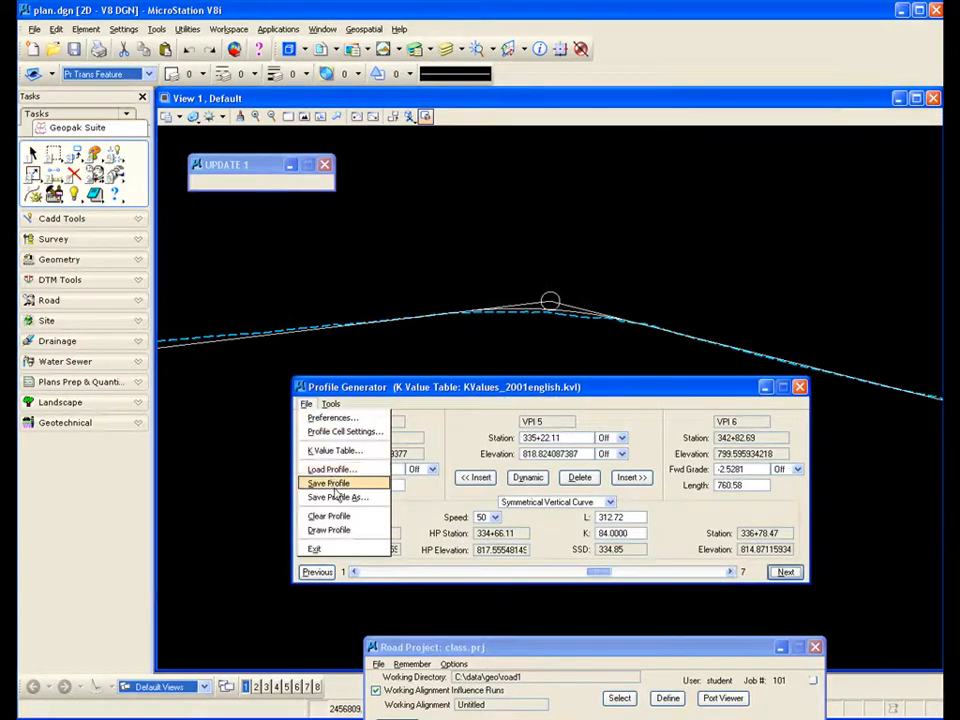
mouse_move(331, 404)
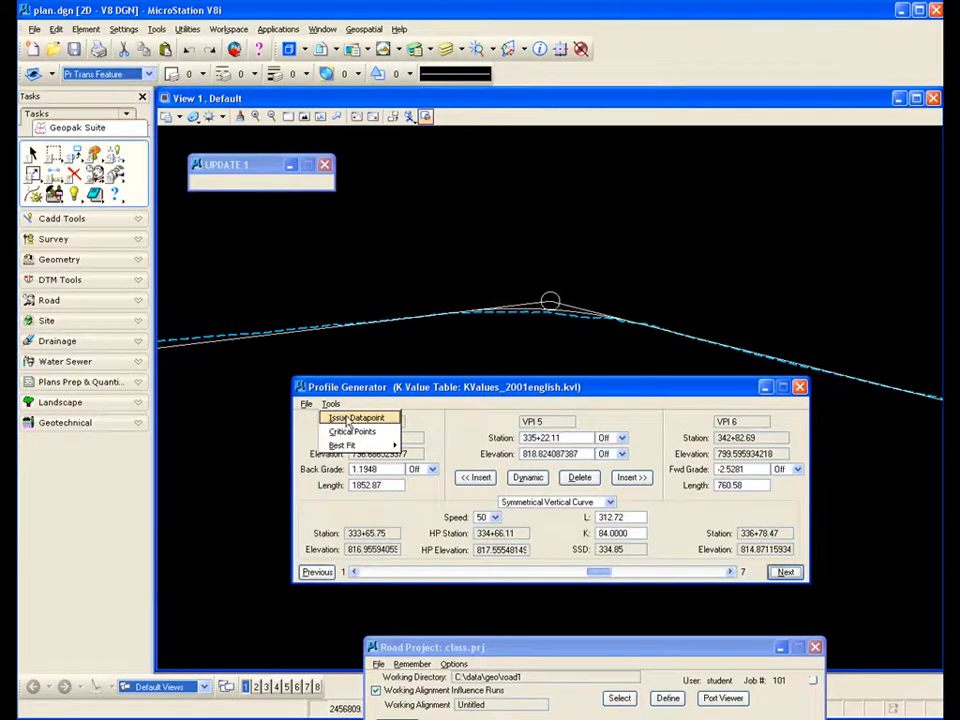
click(350, 418)
drag(350, 376, 412, 260)
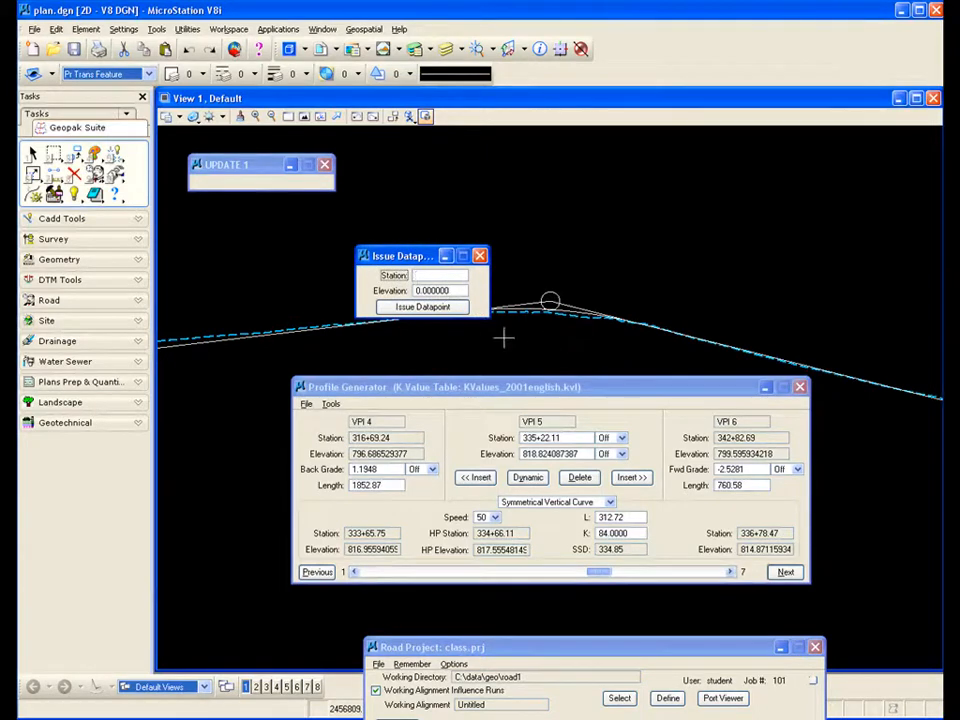
click(480, 257)
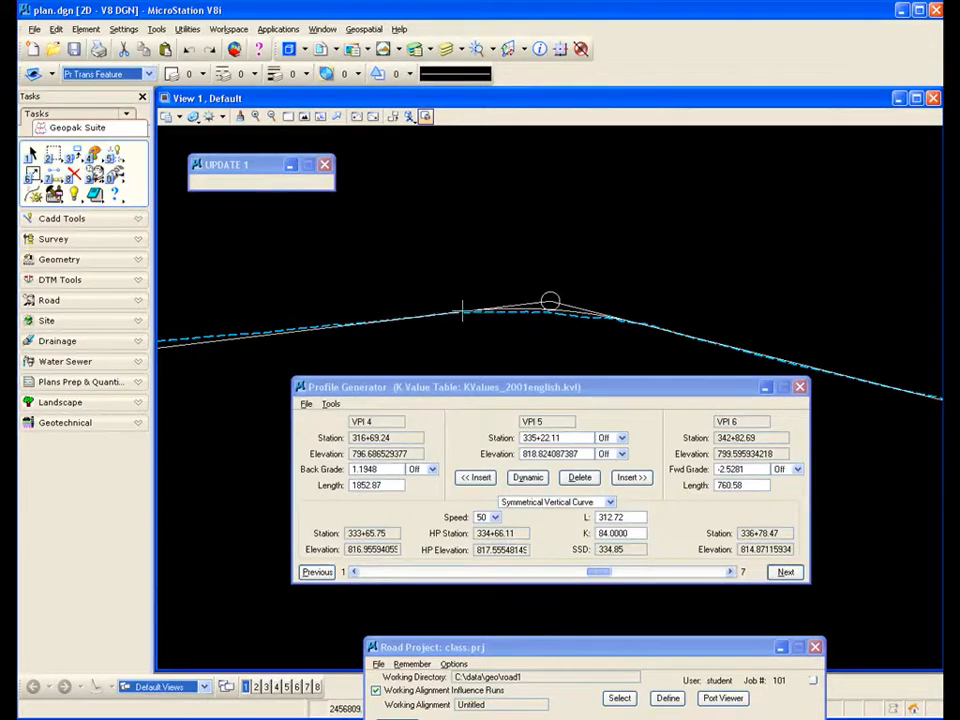
Step: Examine the Fit Critical Points tool's inputs for one or two critical points, and close the tool
click(331, 404)
click(341, 432)
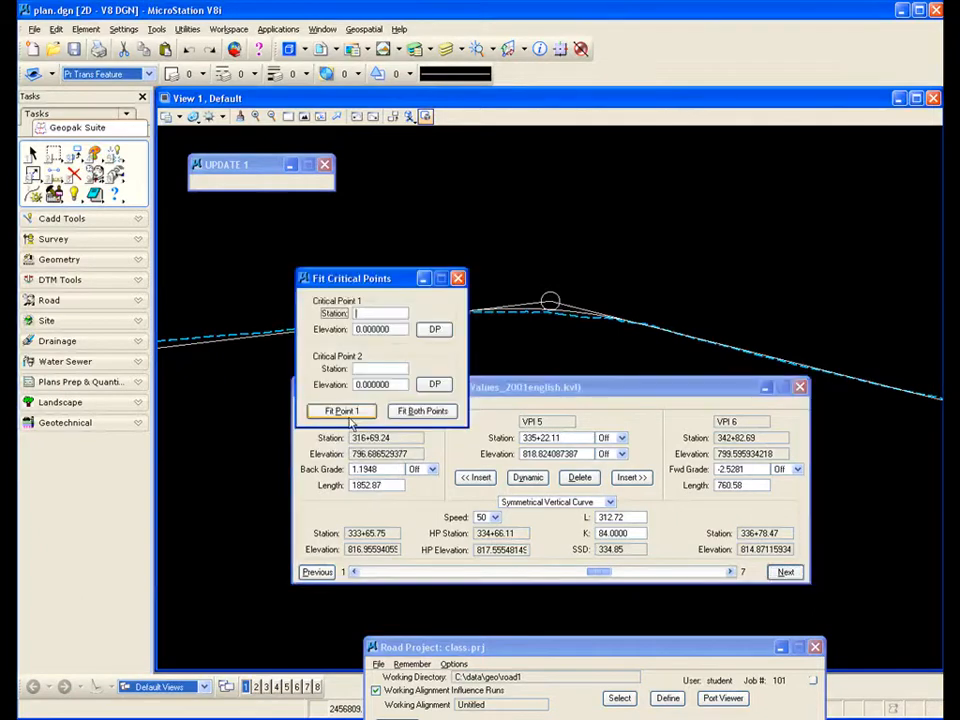
drag(393, 284, 455, 142)
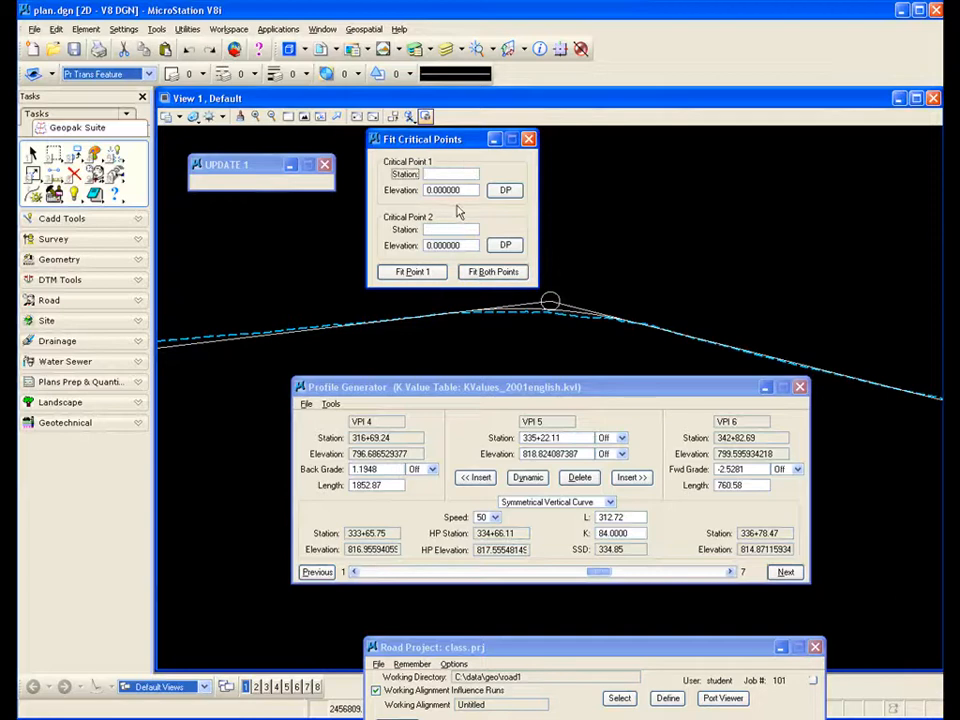
click(529, 139)
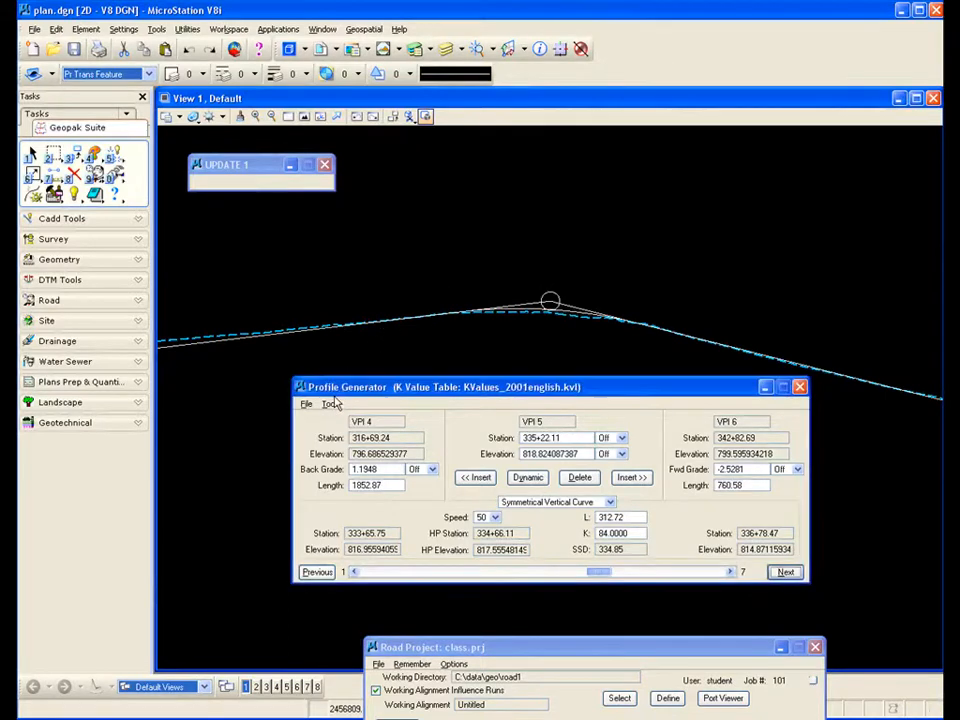
Step: Review the Best Fit options for line, parabola and profile without starting any of them
click(331, 403)
mouse_move(360, 447)
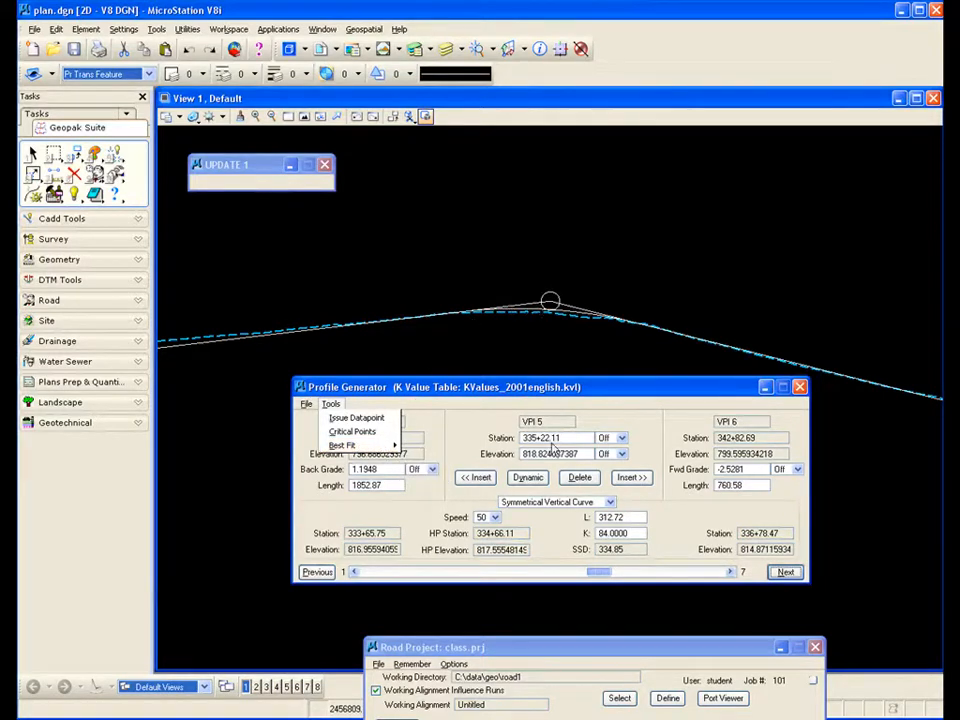
mouse_move(392, 446)
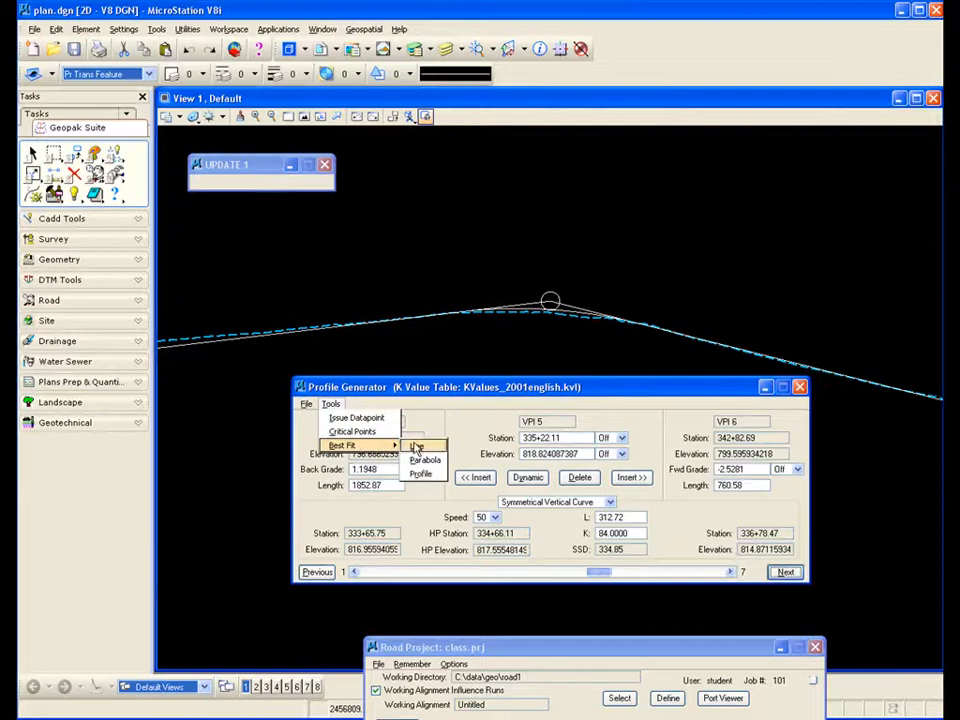
click(507, 318)
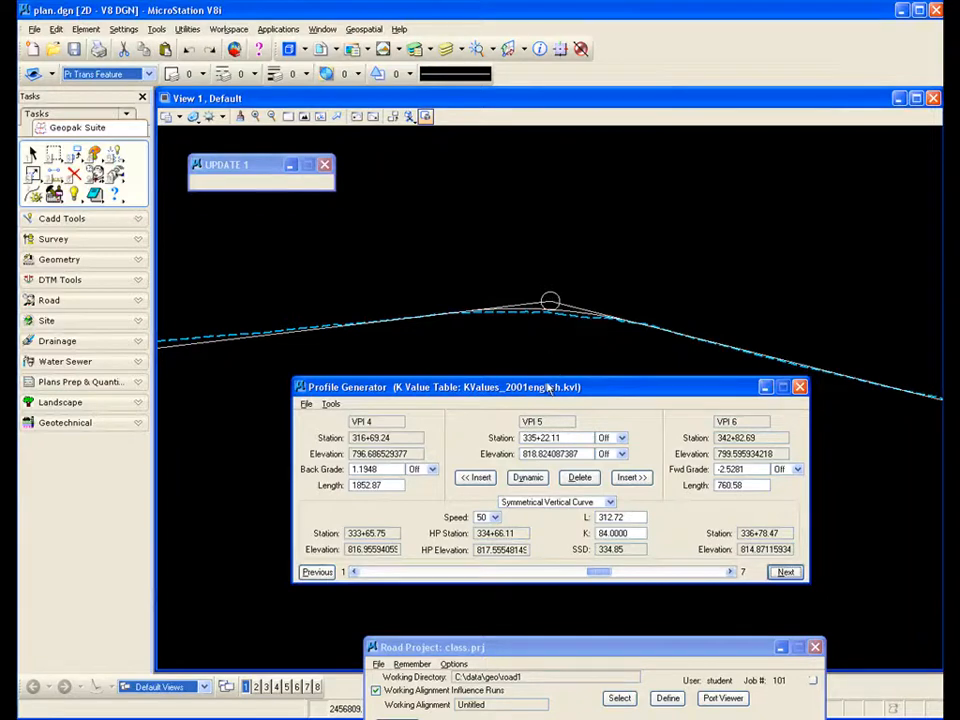
Step: Go back through the profile's VPIs to VPI 2 and keep its curve in clear view
drag(545, 395, 560, 258)
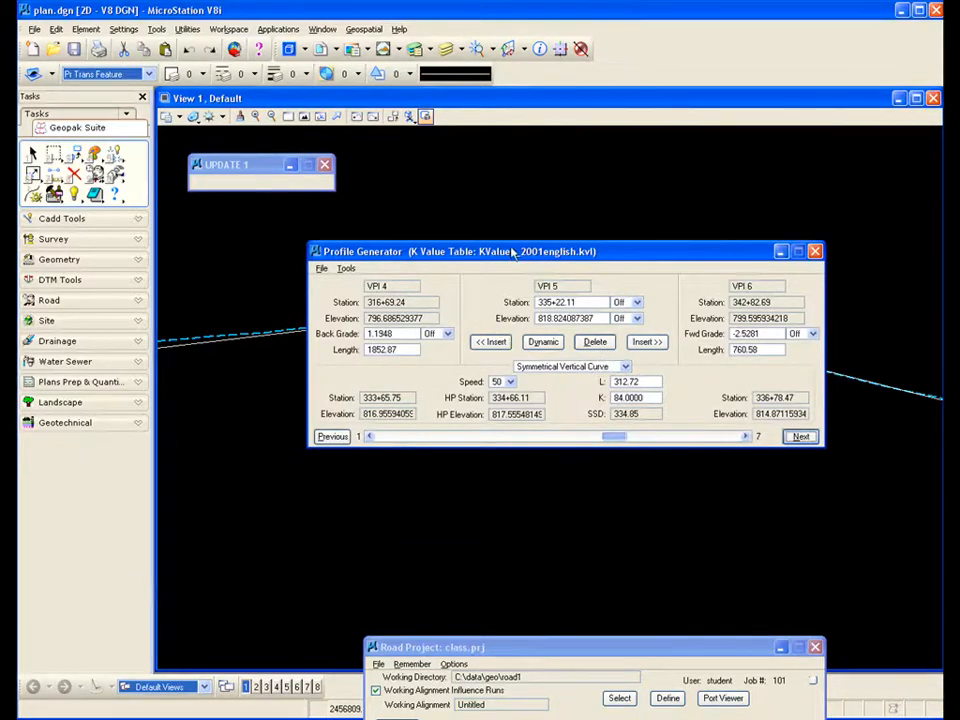
drag(512, 252, 521, 399)
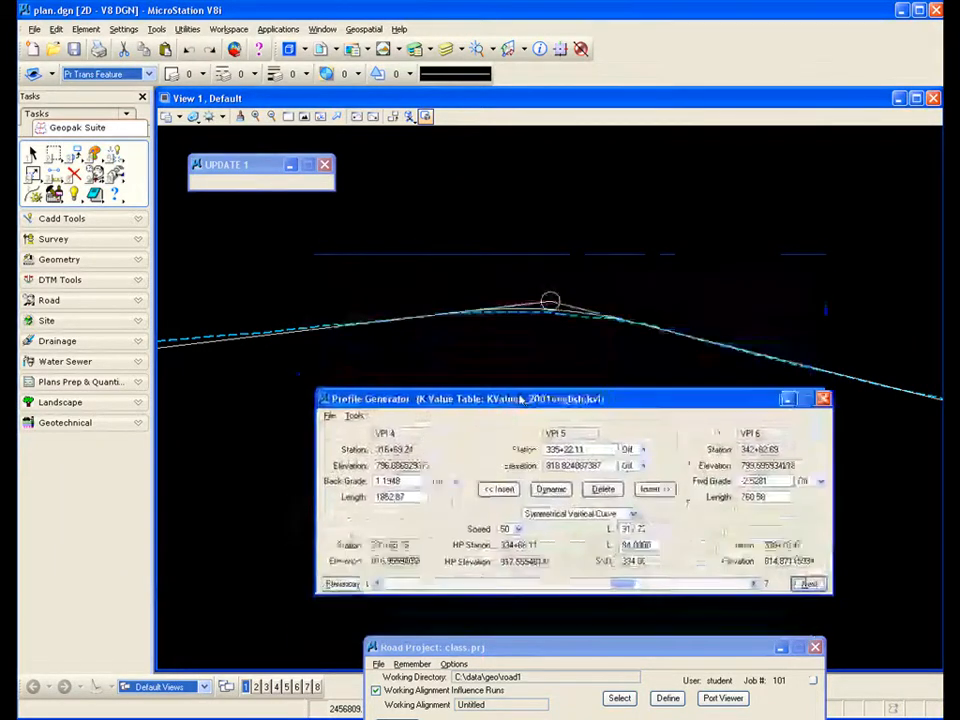
click(341, 585)
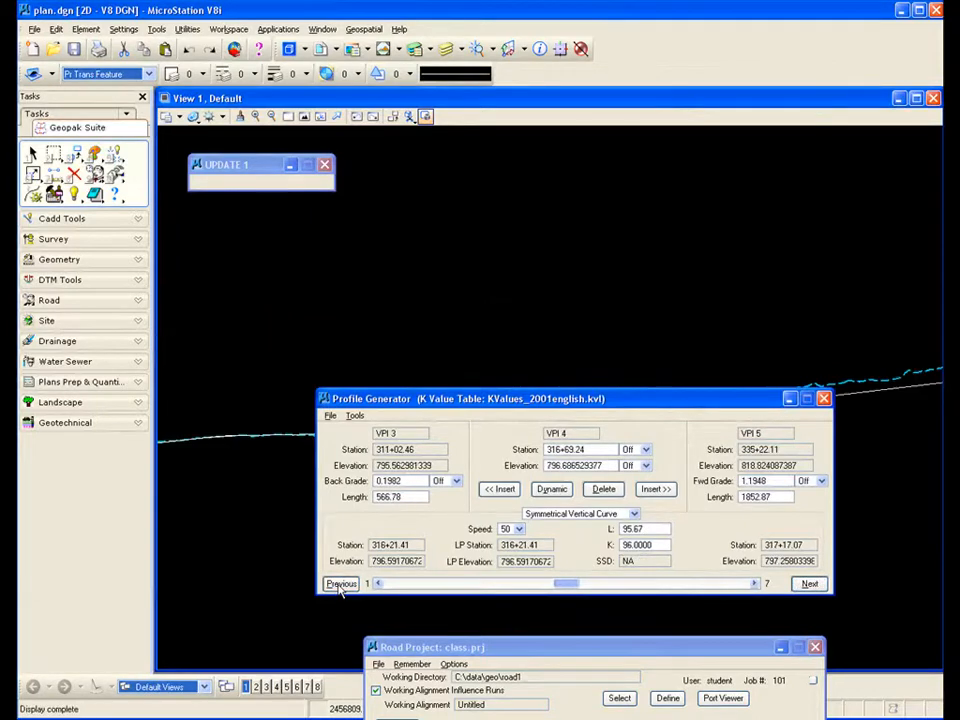
click(341, 584)
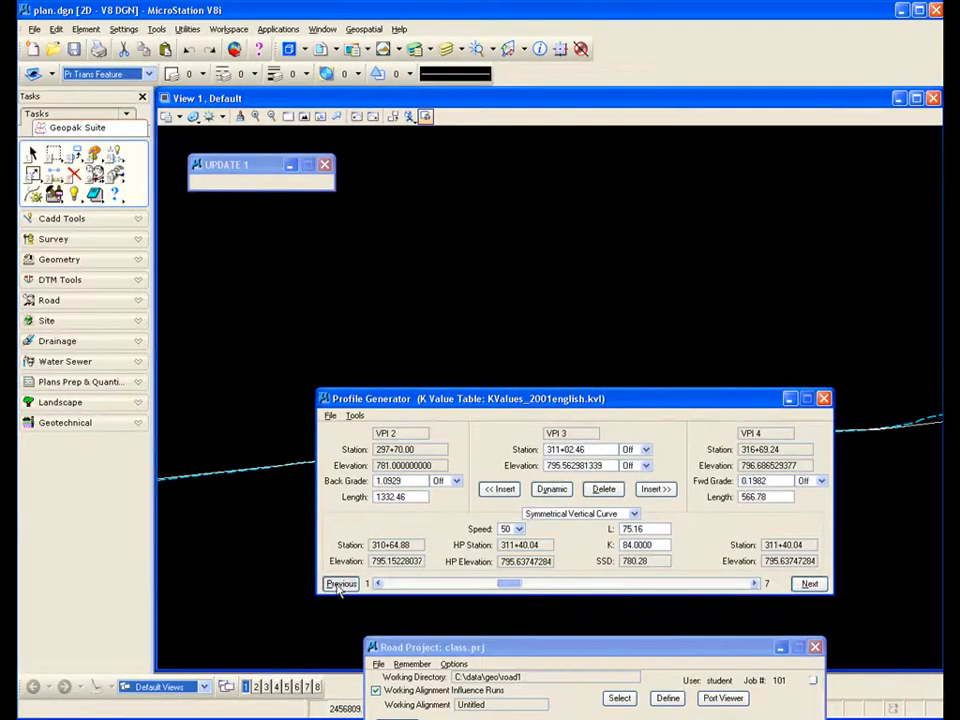
click(341, 584)
drag(540, 402, 578, 157)
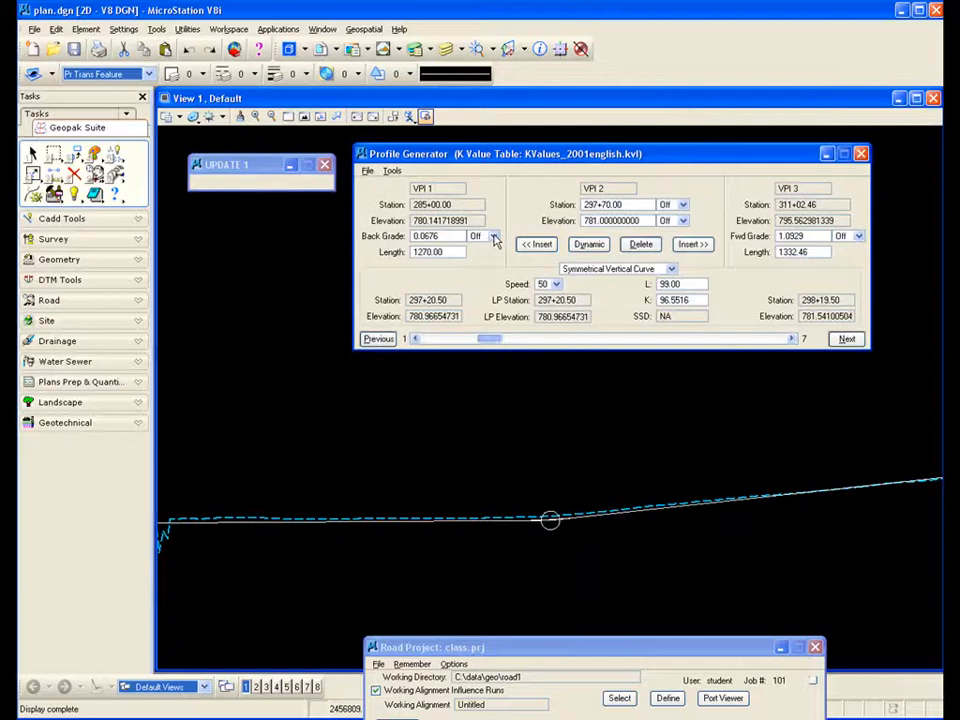
Step: Lock VPI 2's back grade and try moving the VPI dynamically along that grade
click(493, 237)
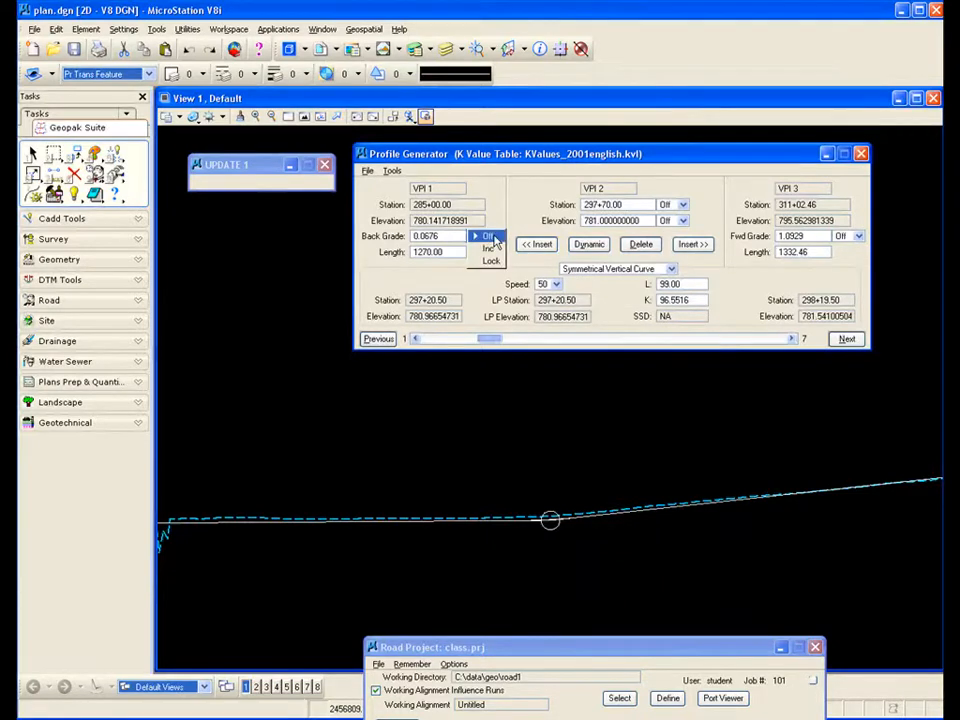
click(490, 261)
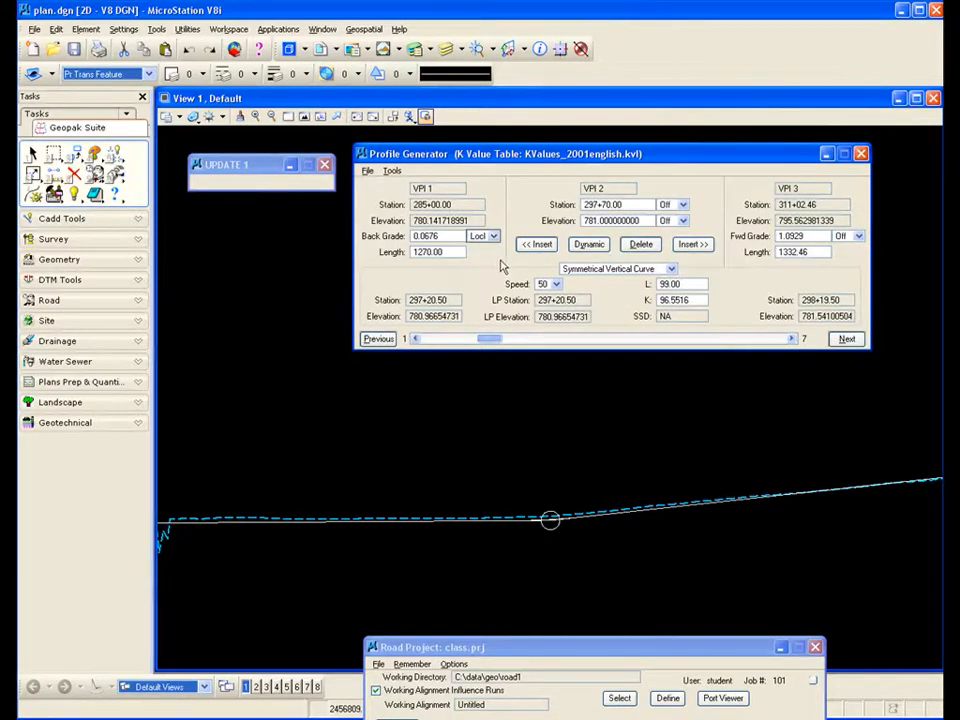
click(590, 245)
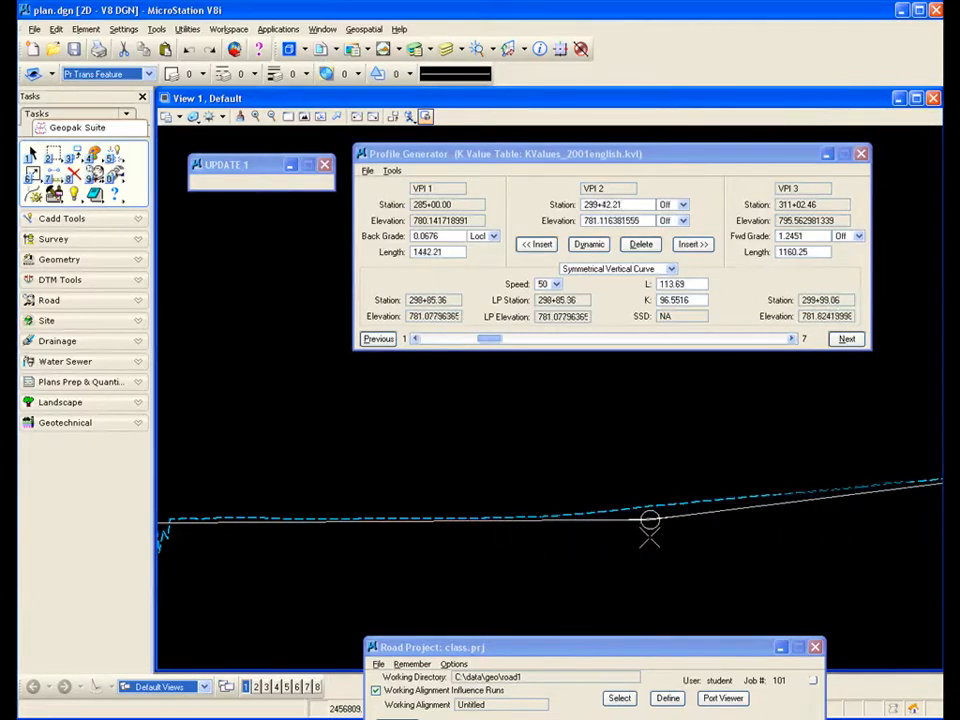
click(549, 520)
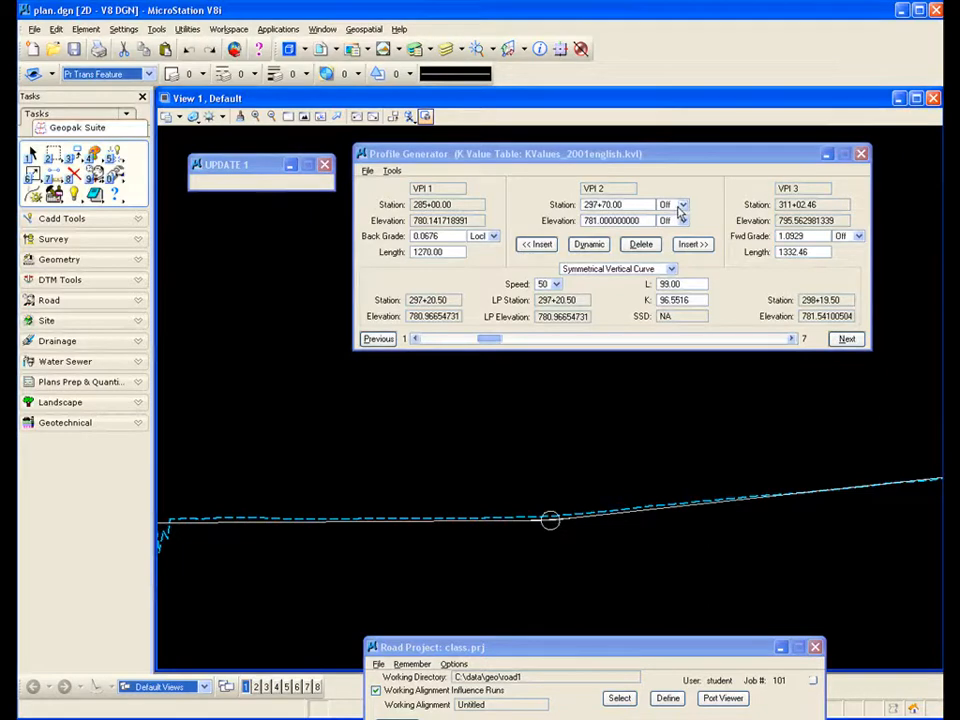
Step: Lock VPI 2's station and try dynamically shifting the VPI vertically
click(682, 204)
click(681, 230)
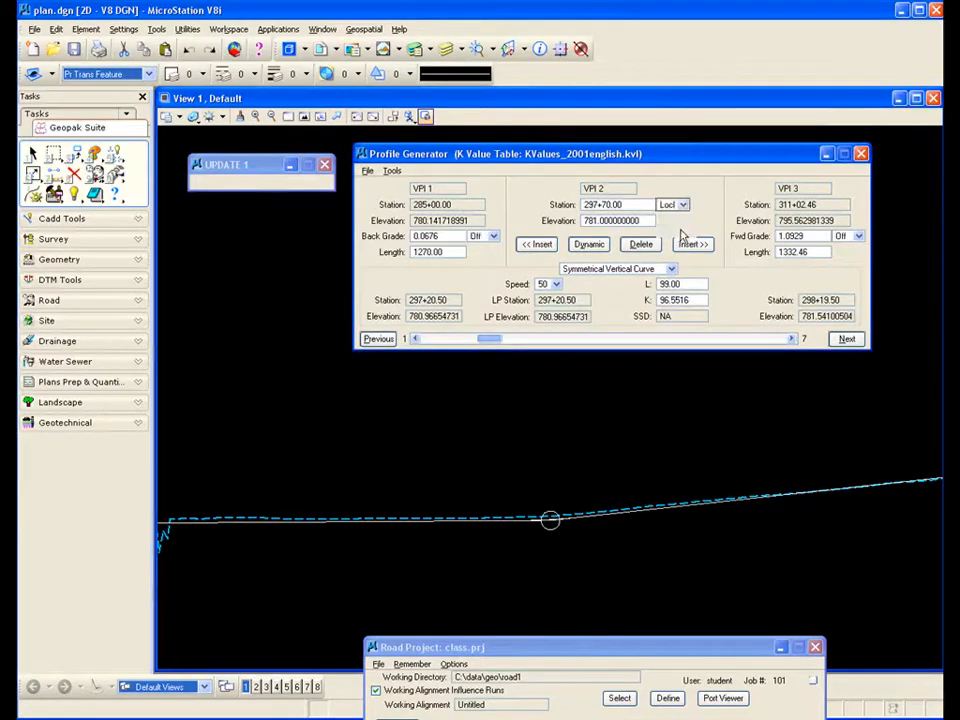
click(589, 244)
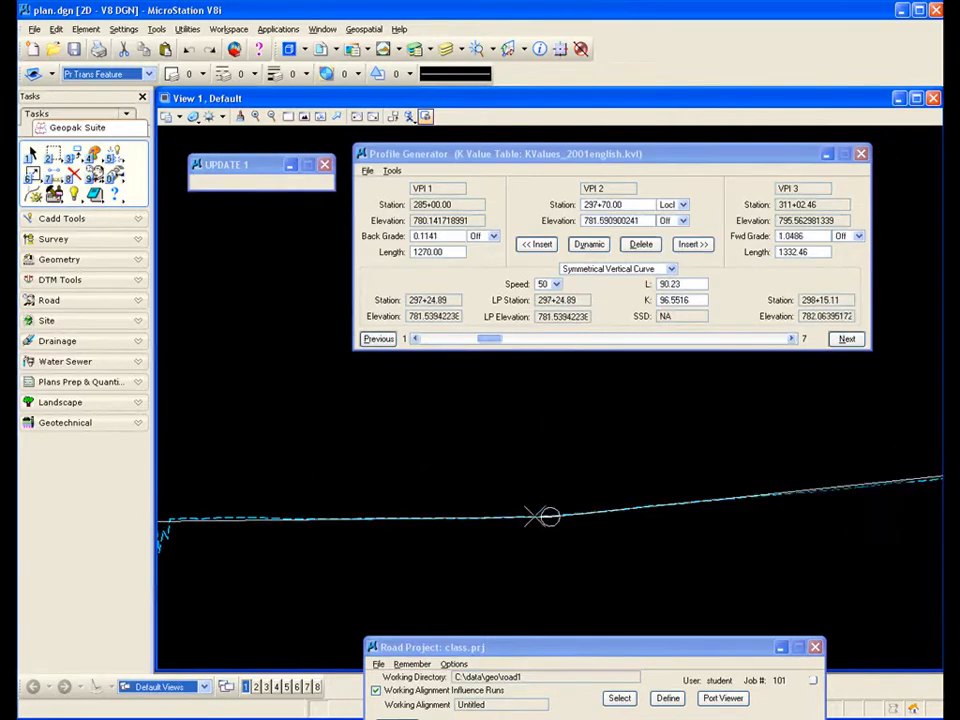
click(527, 510)
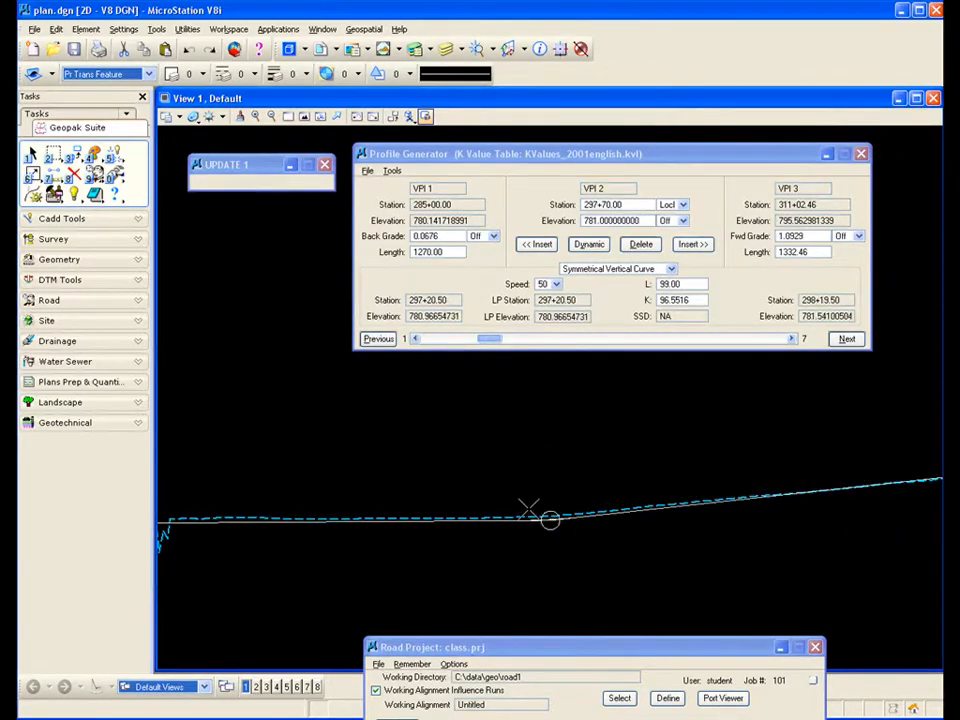
Step: Lock VPI 2's elevation, try dynamically shifting the VPI horizontally, and cancel the move
click(683, 220)
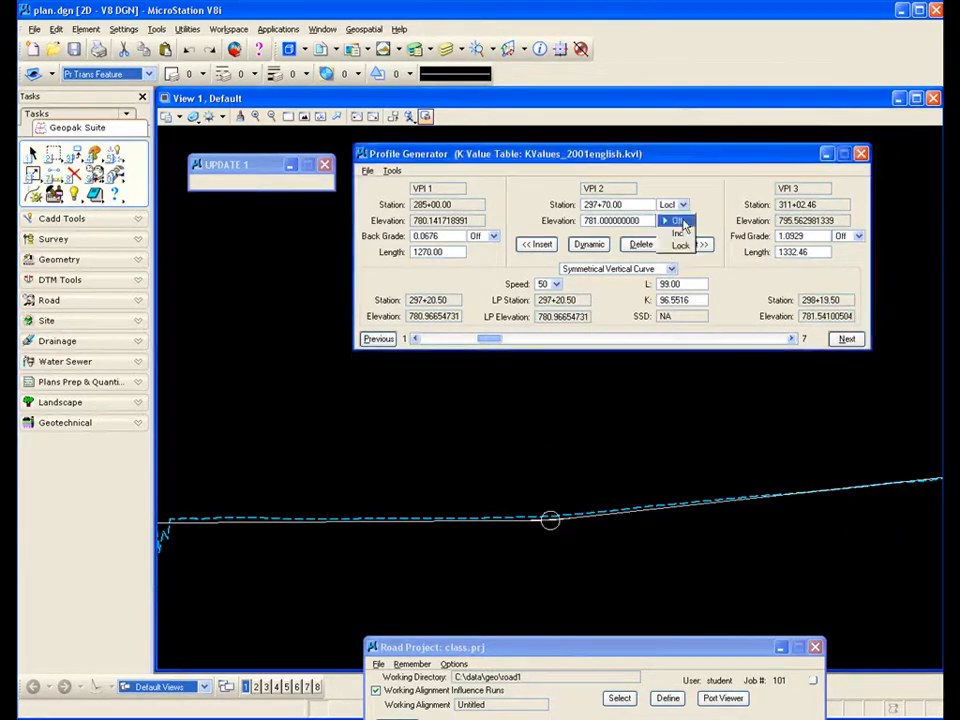
click(680, 246)
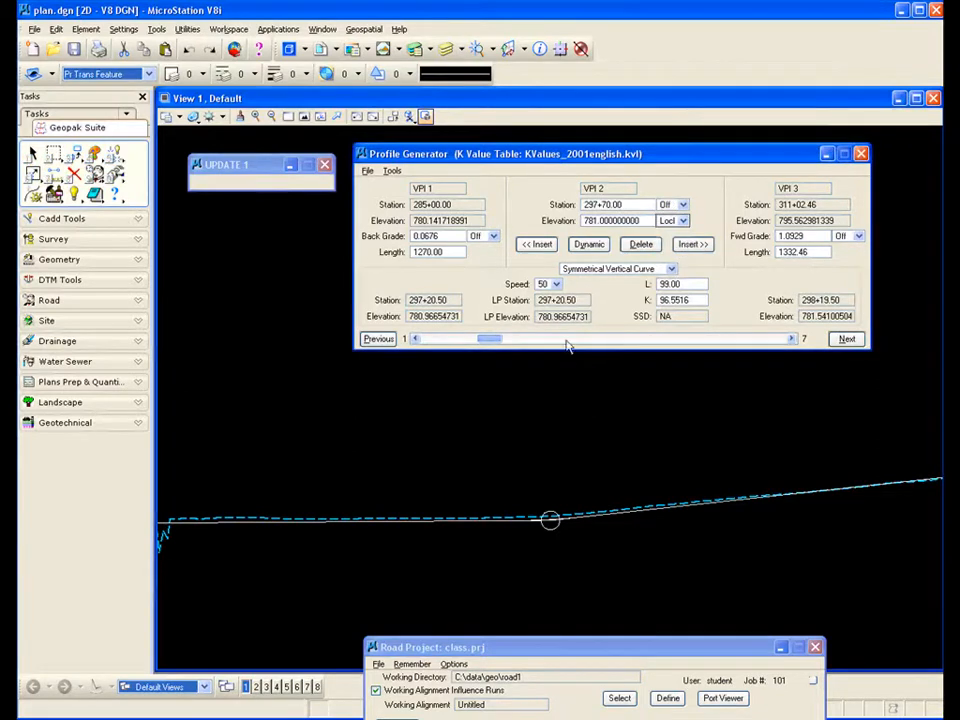
click(589, 245)
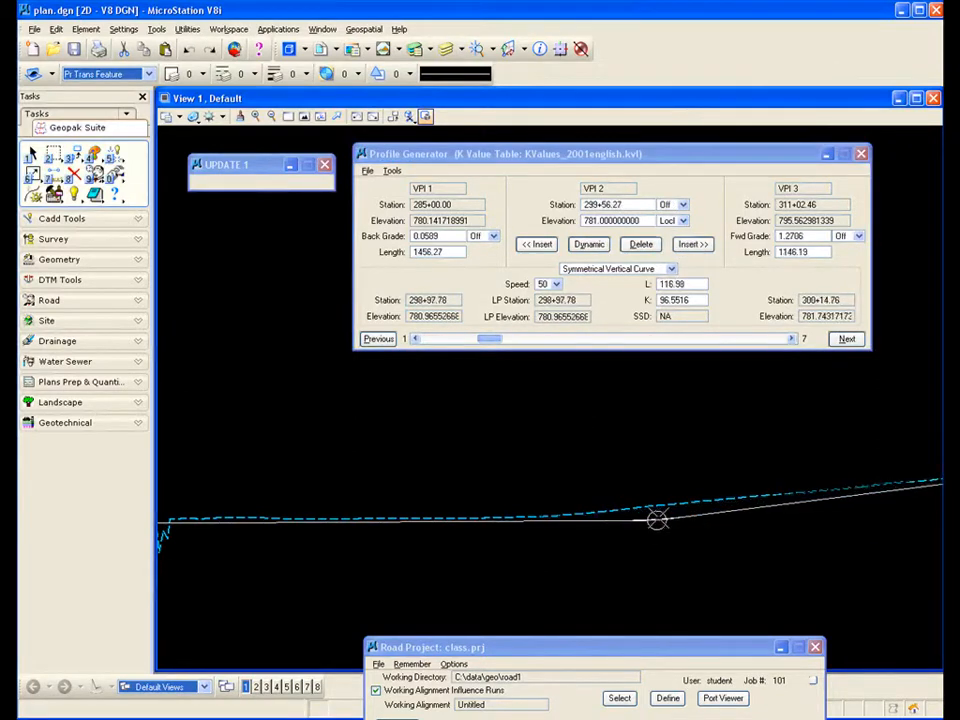
right_click(548, 521)
click(684, 424)
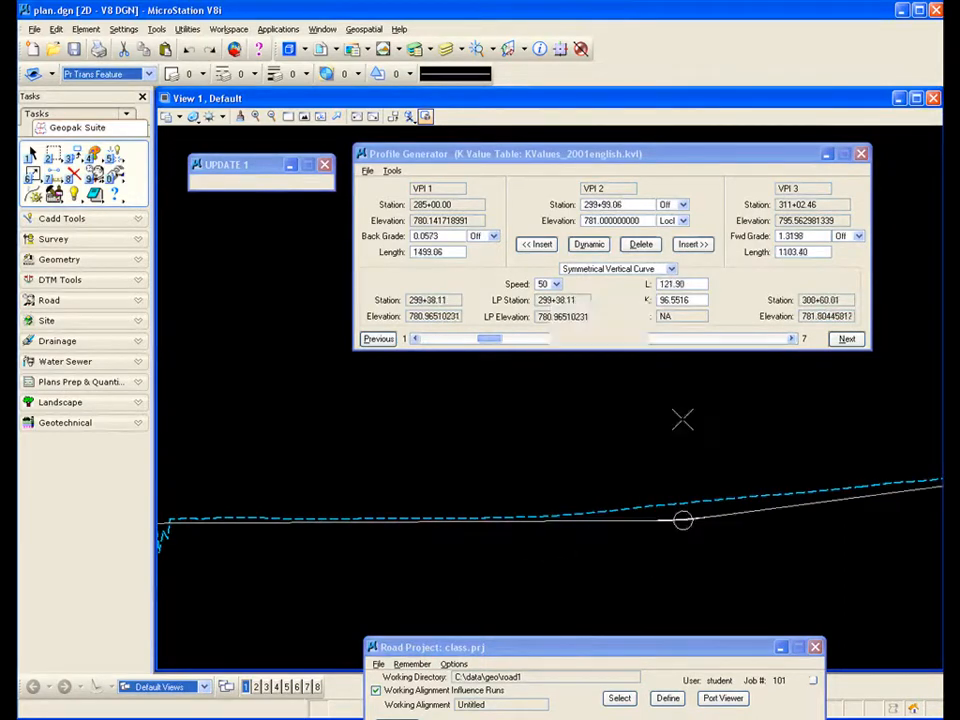
right_click(678, 420)
right_click(631, 424)
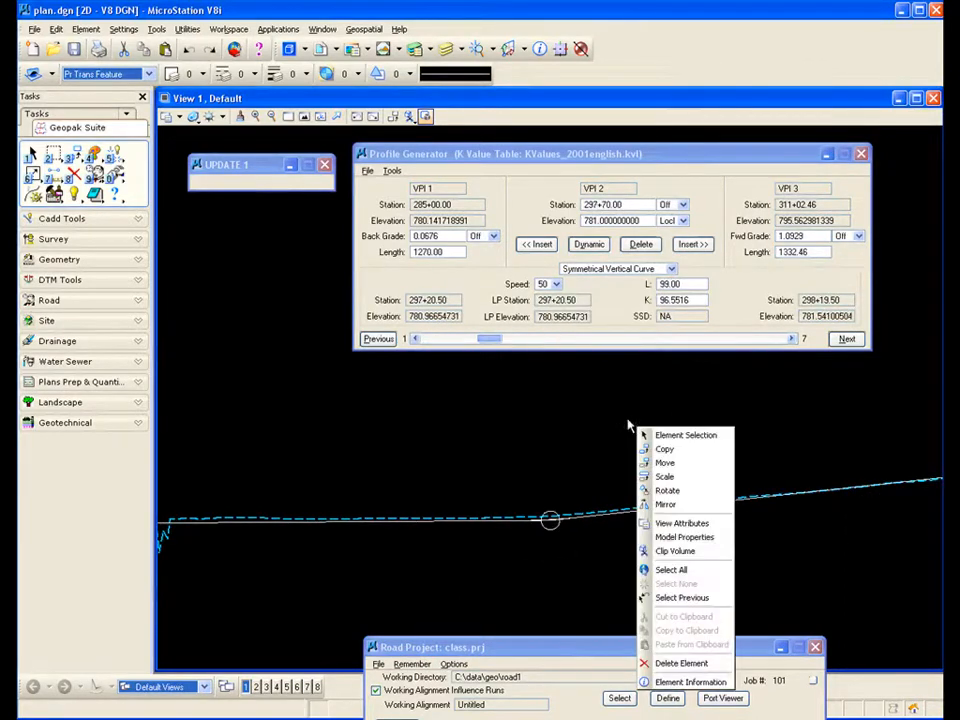
click(566, 391)
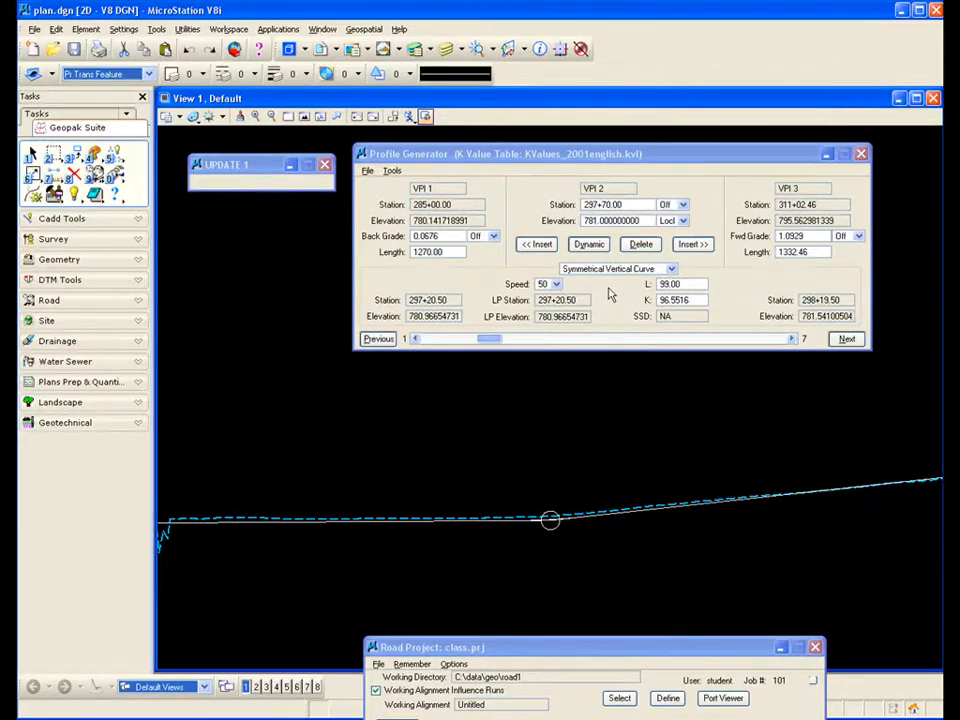
Step: Save the proposed profile as CLASSPRO, with j101ocs.inp as the input file
scroll(530, 412, down, 4)
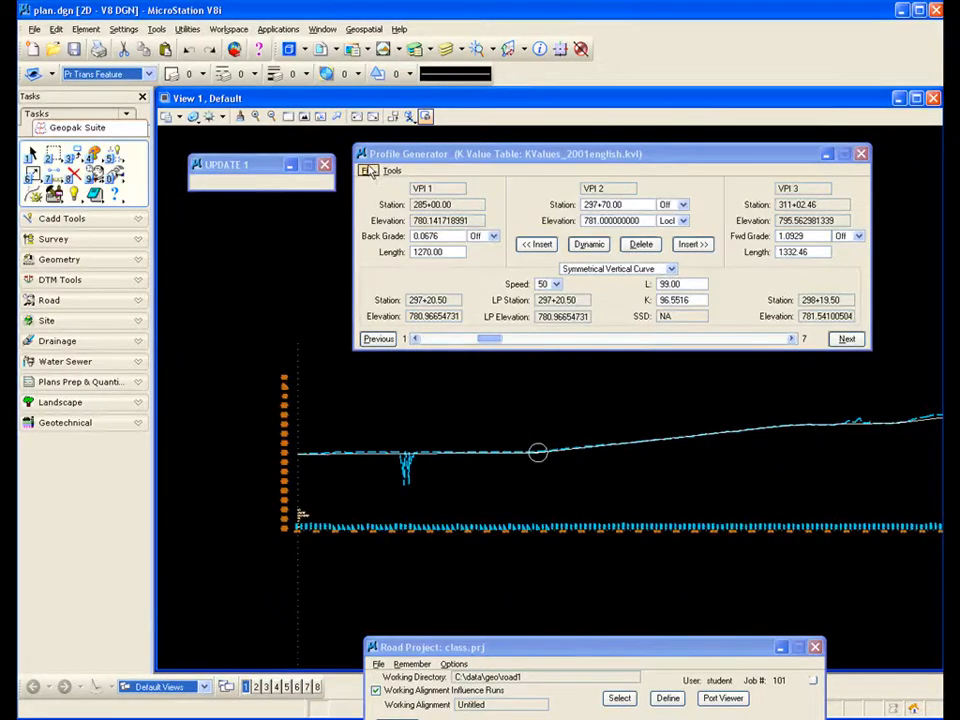
click(368, 171)
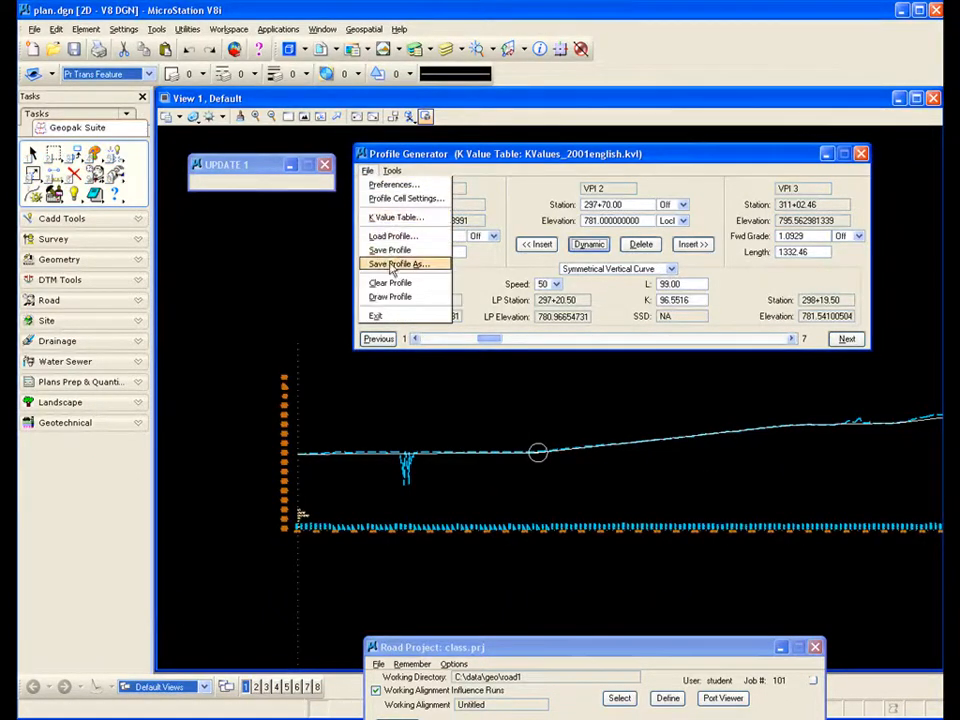
click(400, 264)
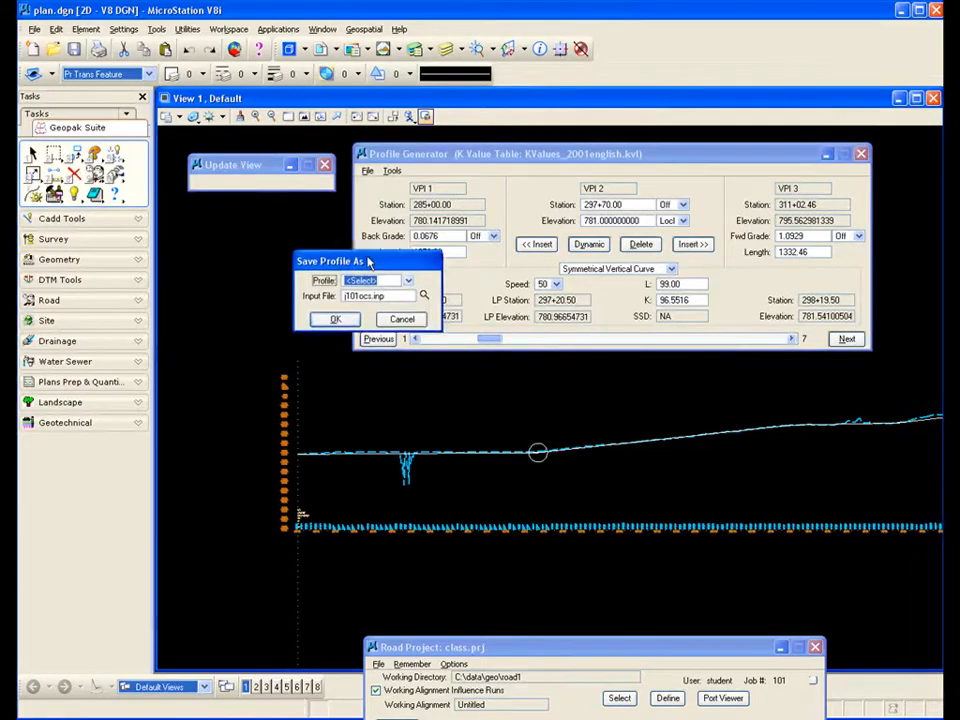
drag(346, 257, 488, 242)
text(CLASSPRO)
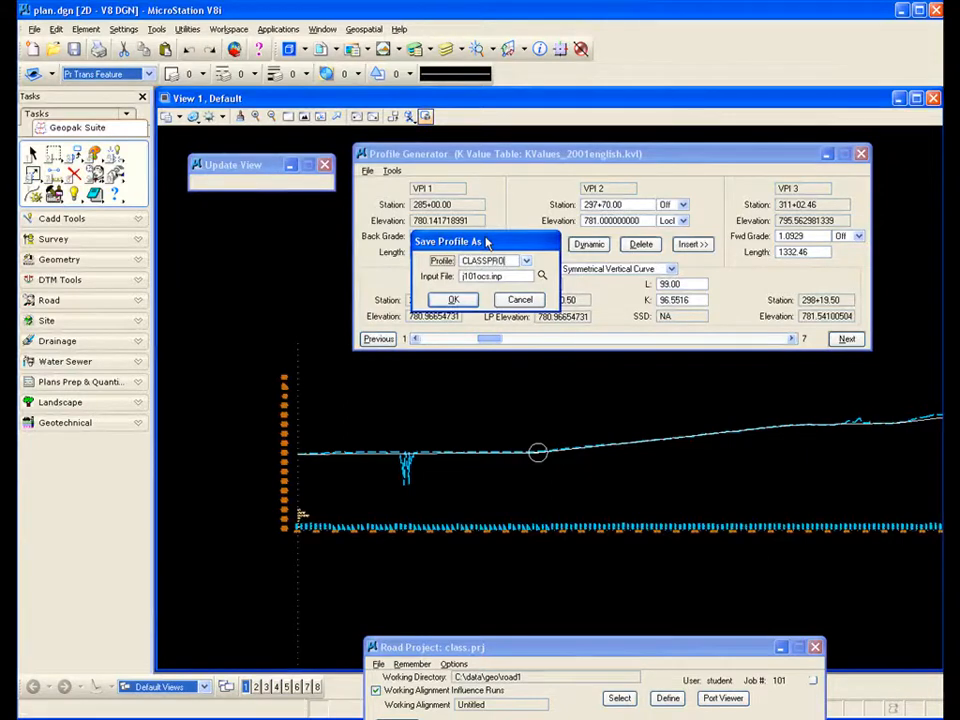
click(453, 300)
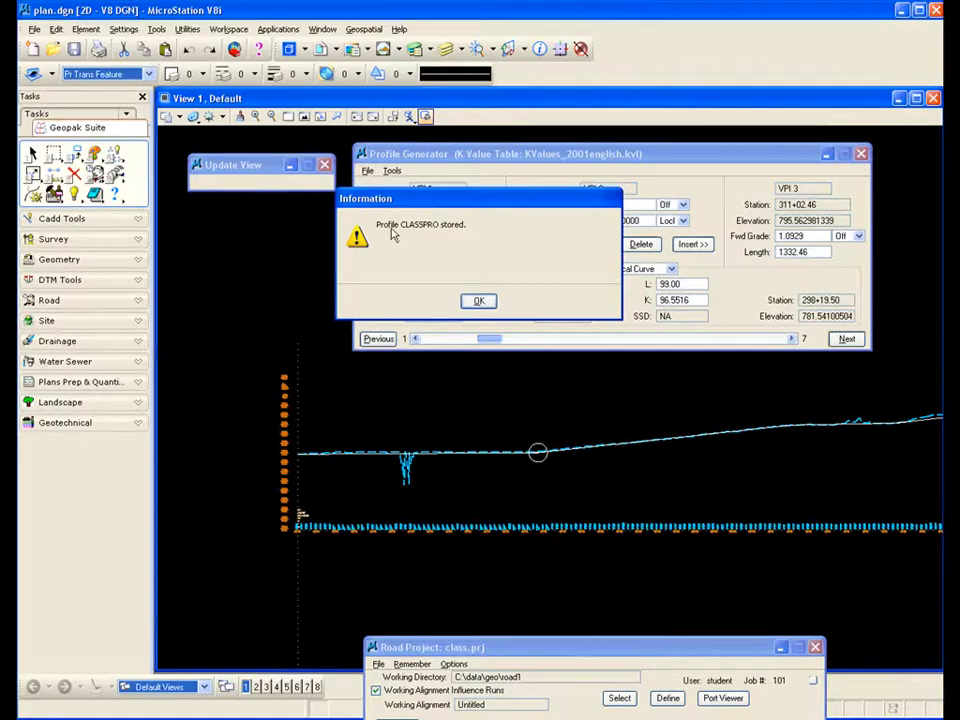
click(481, 301)
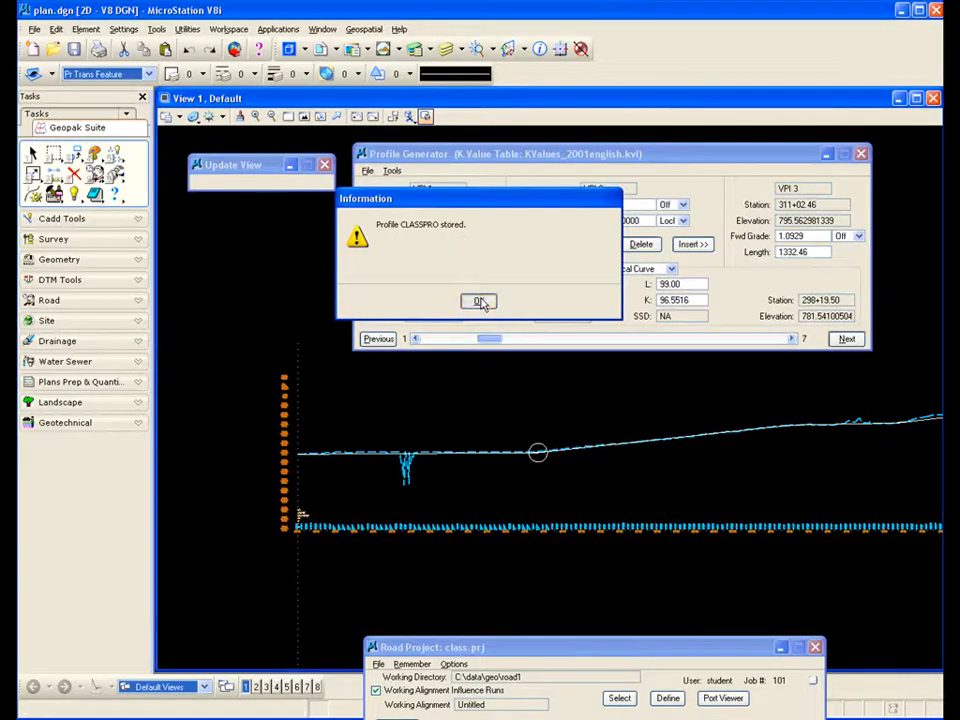
Step: Exit the Profile Generator without saving the profile again or saving the vertical alignment settings
click(367, 171)
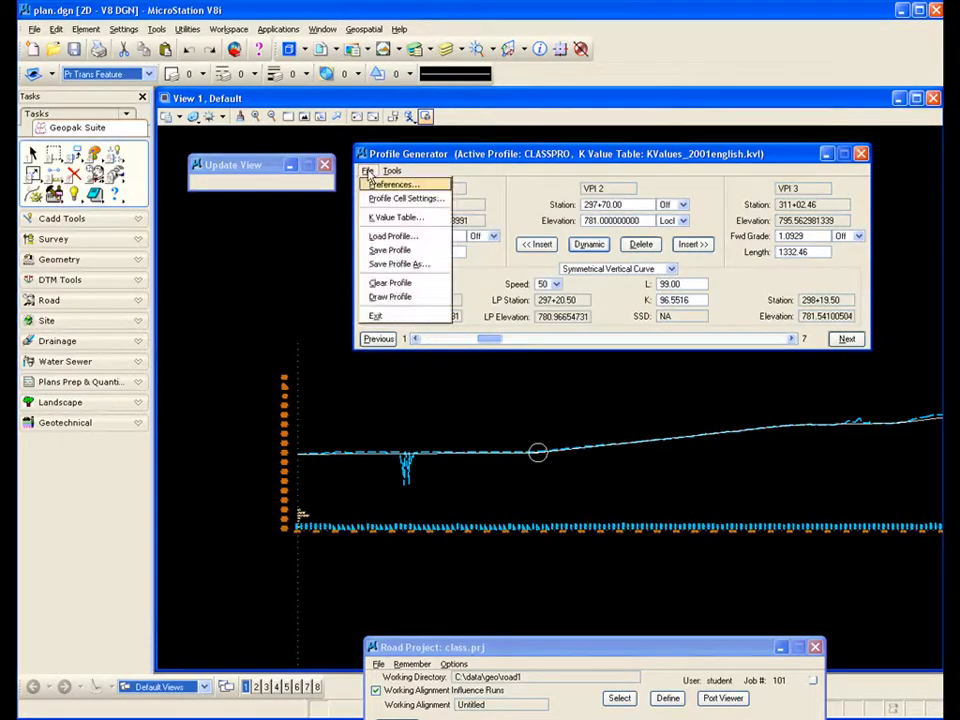
click(376, 315)
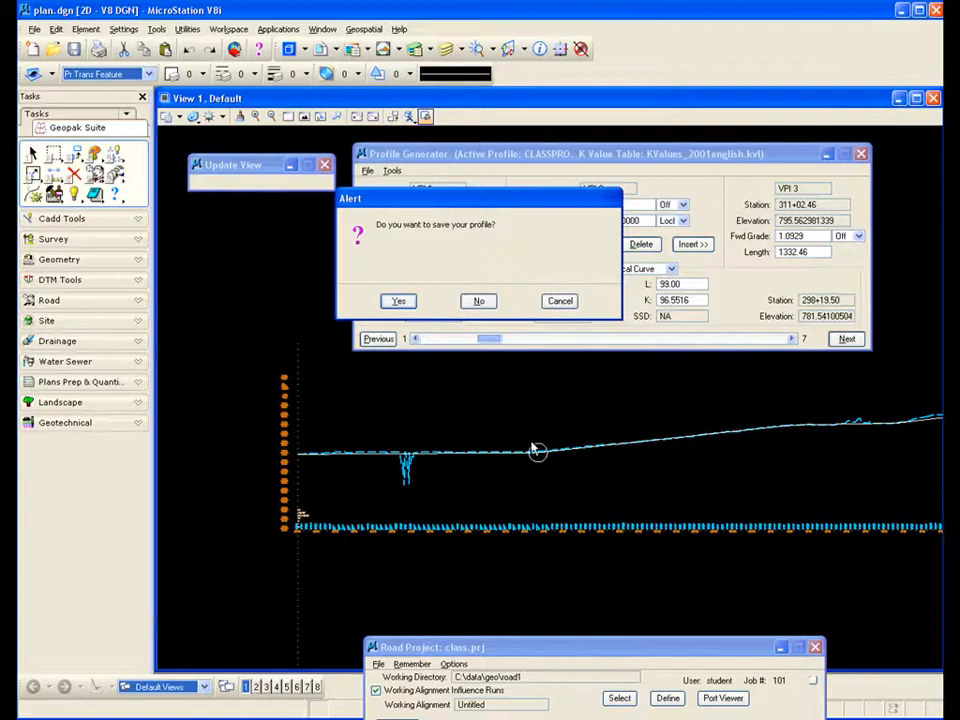
click(478, 301)
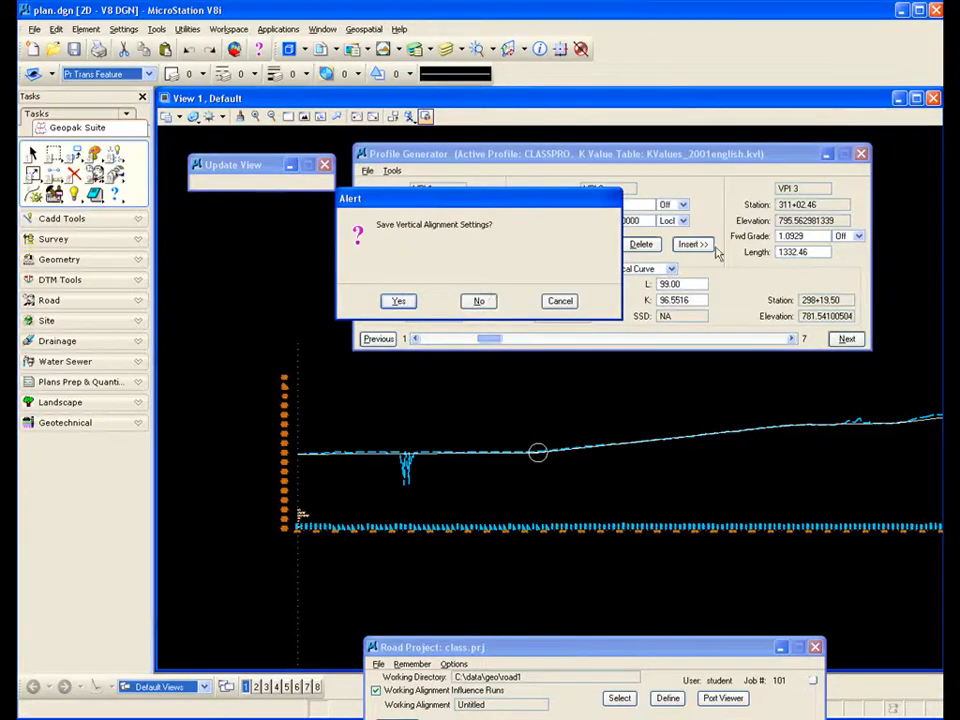
click(478, 301)
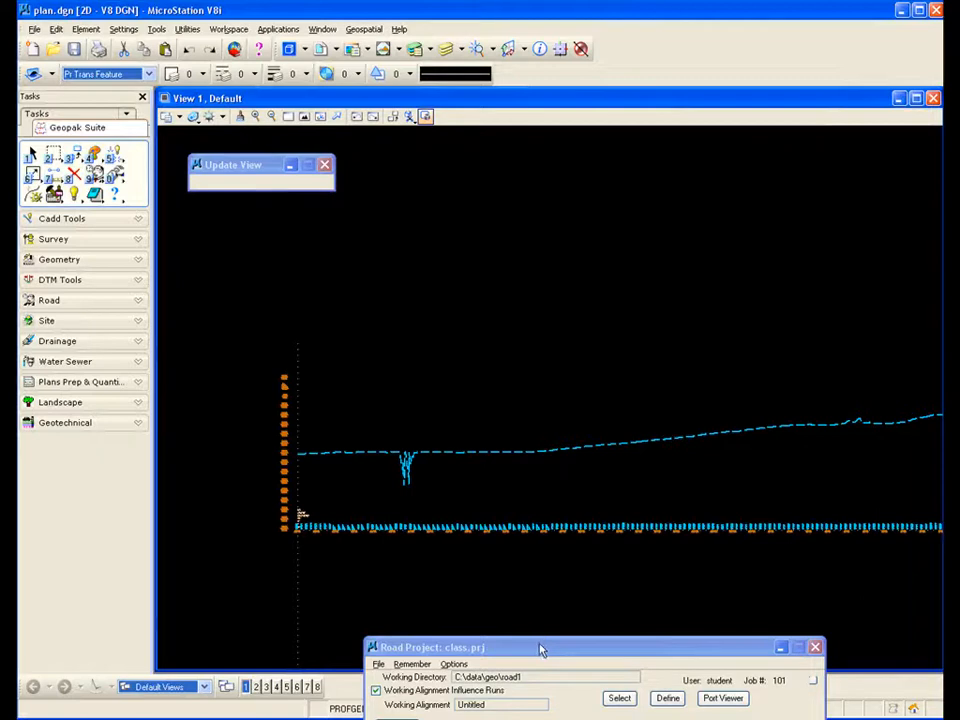
Step: Reopen the vertical alignment tool and take its location and scale settings from the existing profile cell for the MAINLINE chain
drag(615, 643, 617, 536)
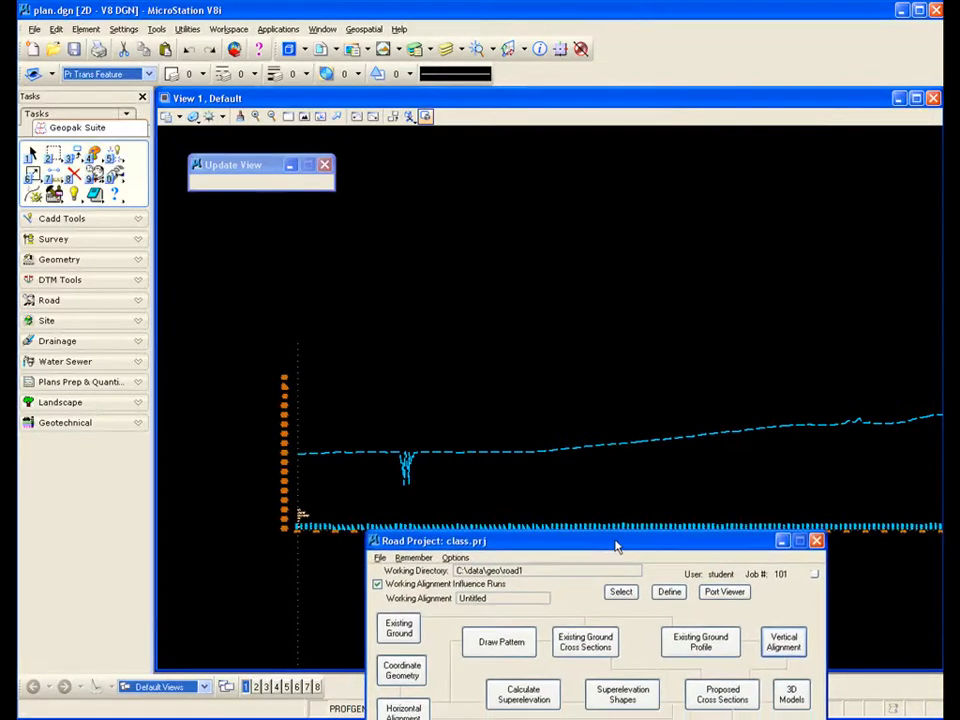
click(783, 644)
drag(513, 190, 507, 167)
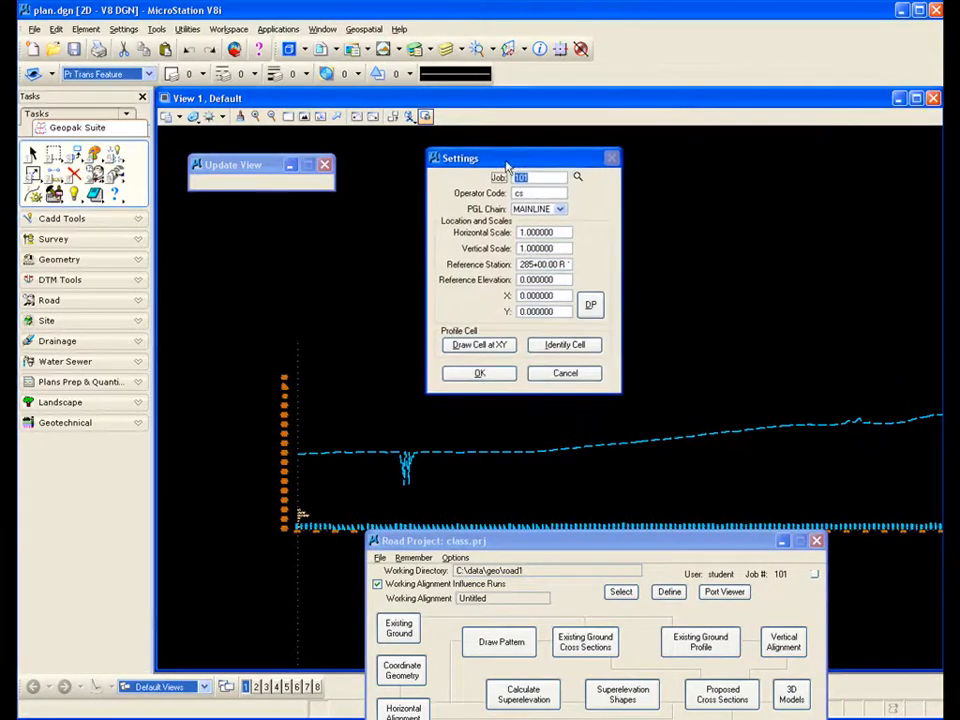
click(555, 346)
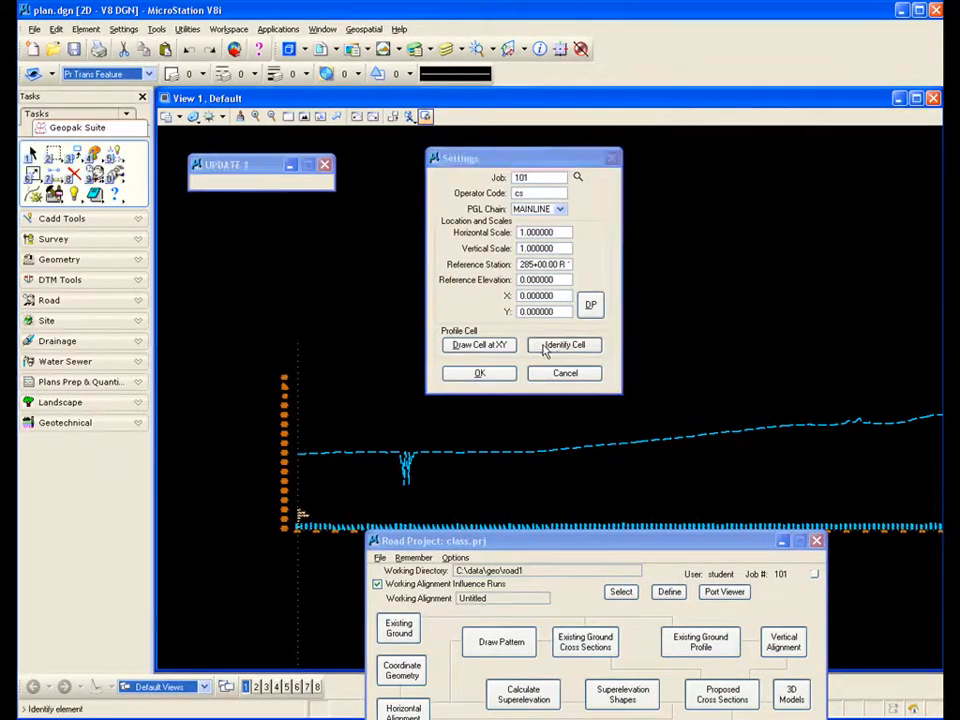
click(297, 371)
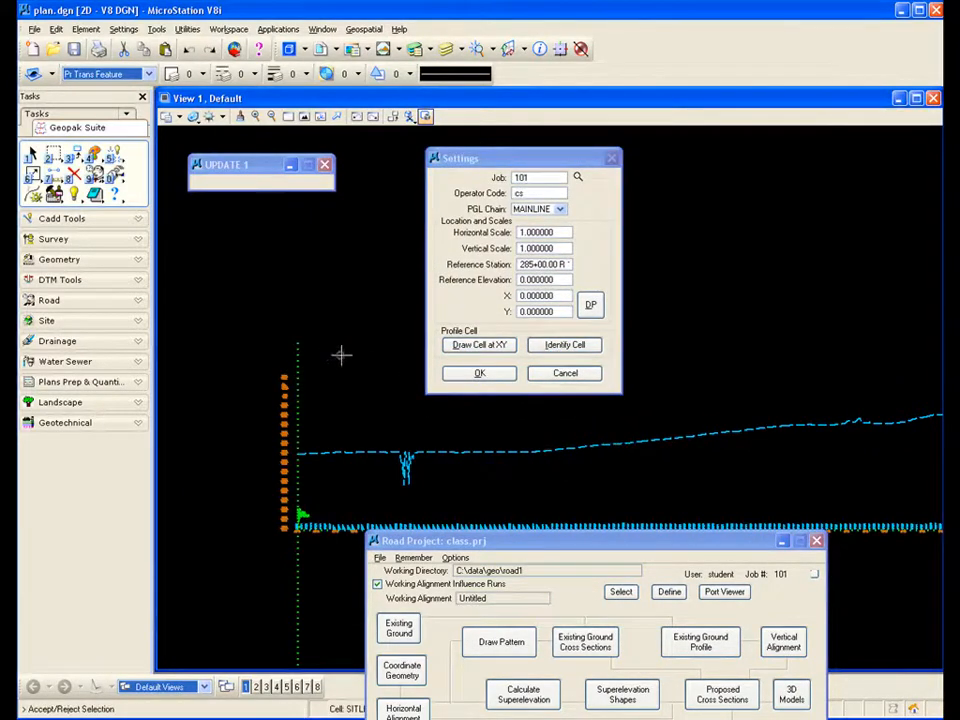
click(341, 350)
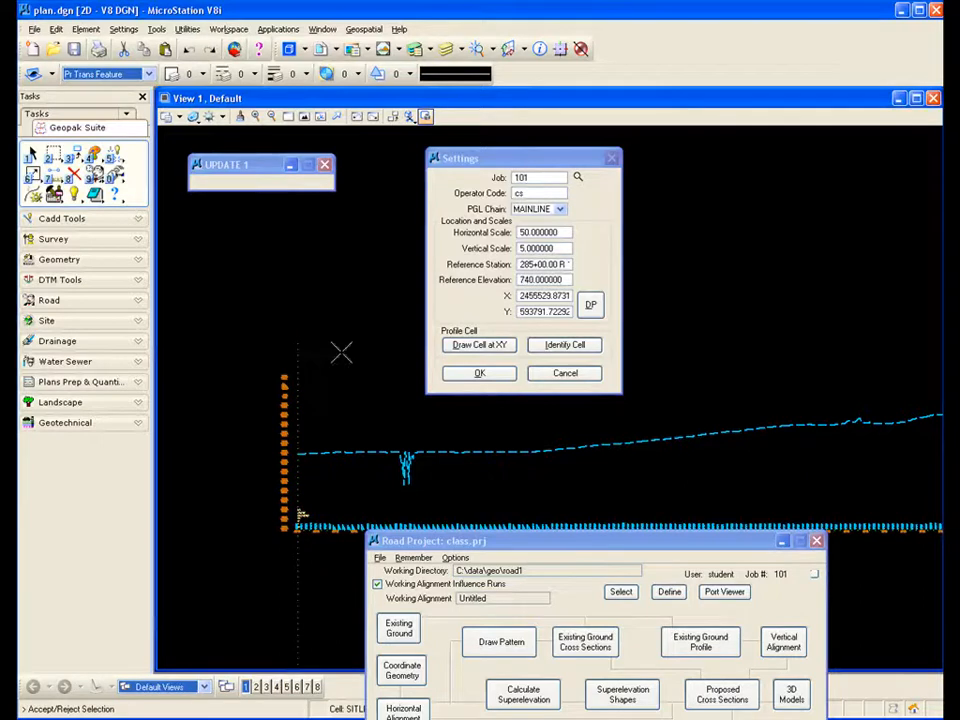
click(480, 373)
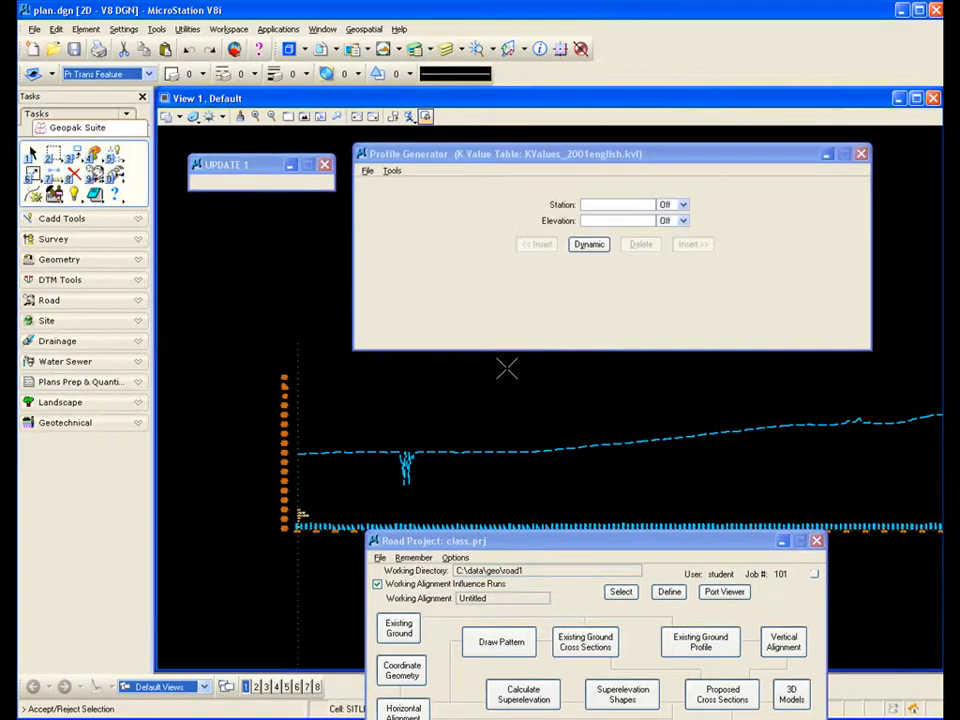
Step: Load the saved CLASSPRO profile and step through its VPIs up to VPI 5
click(368, 171)
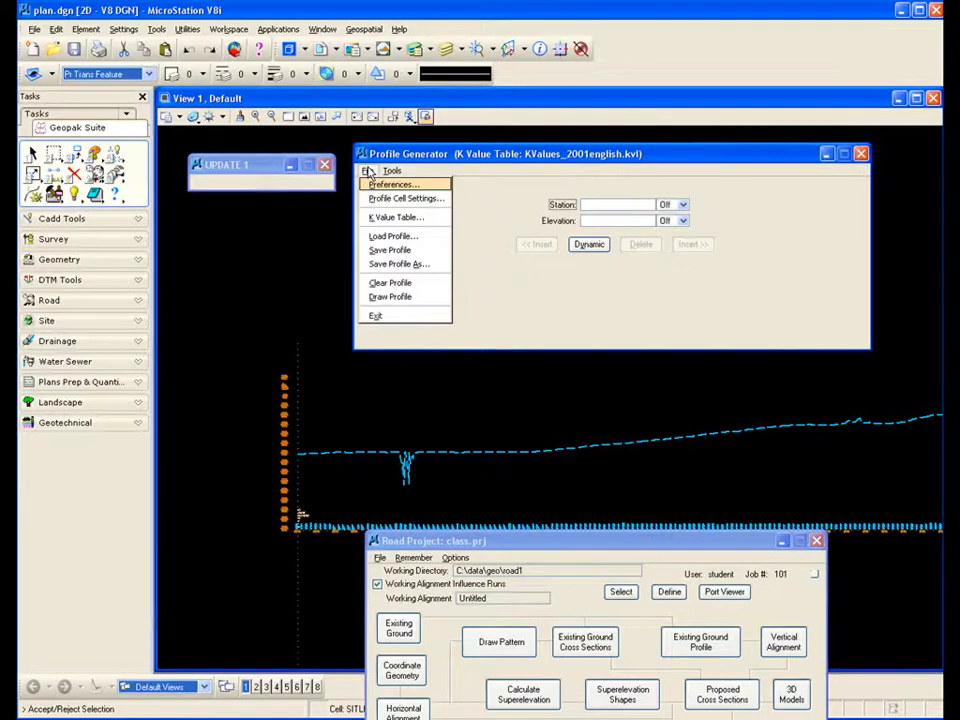
click(383, 237)
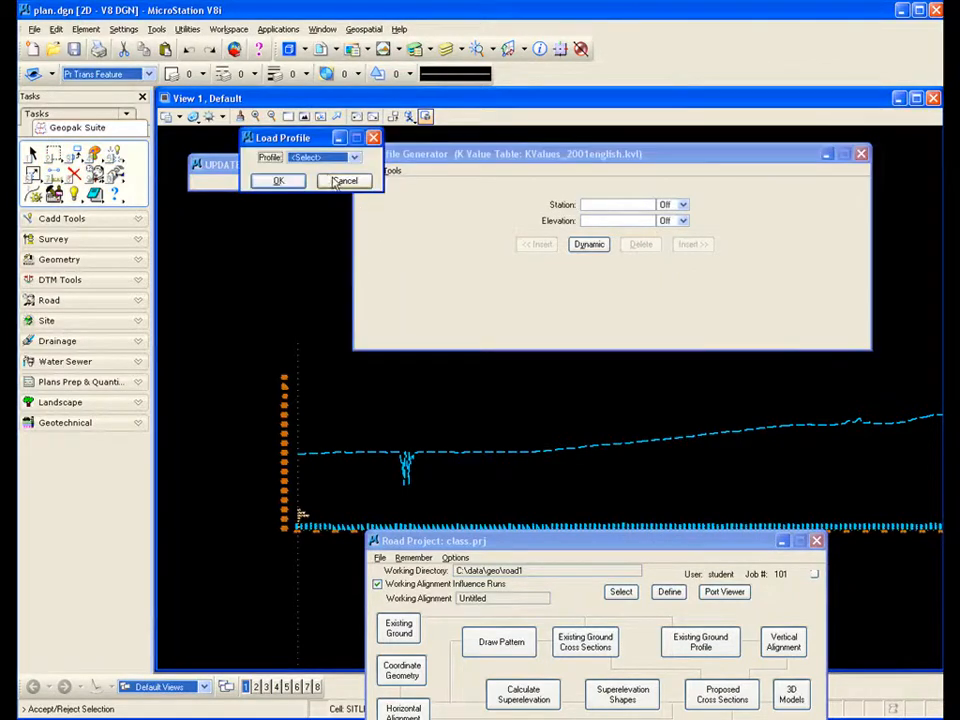
click(354, 158)
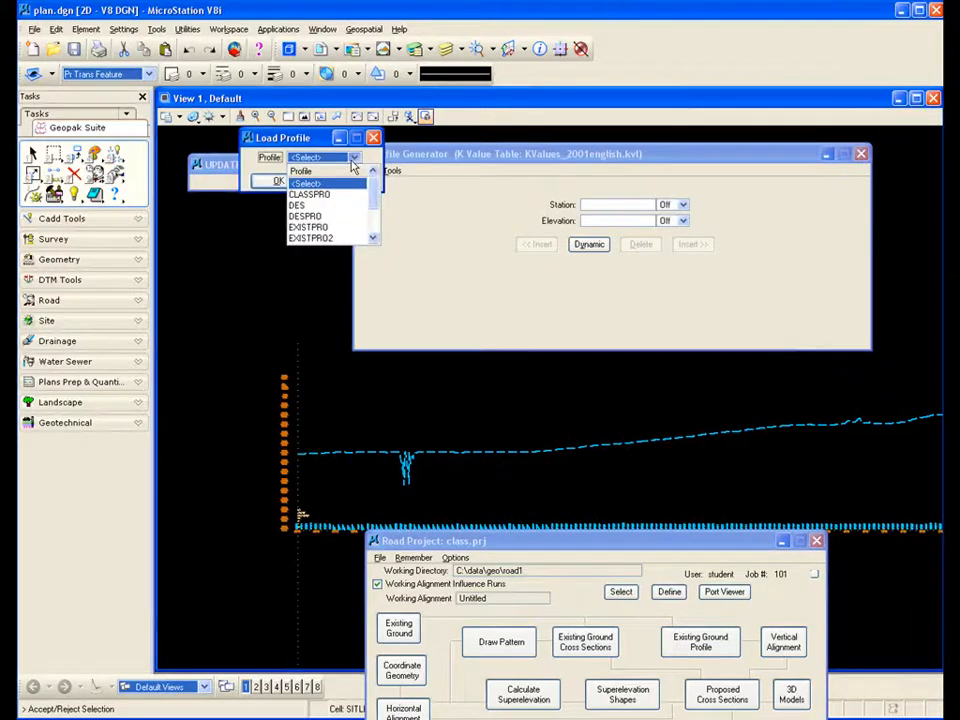
click(310, 194)
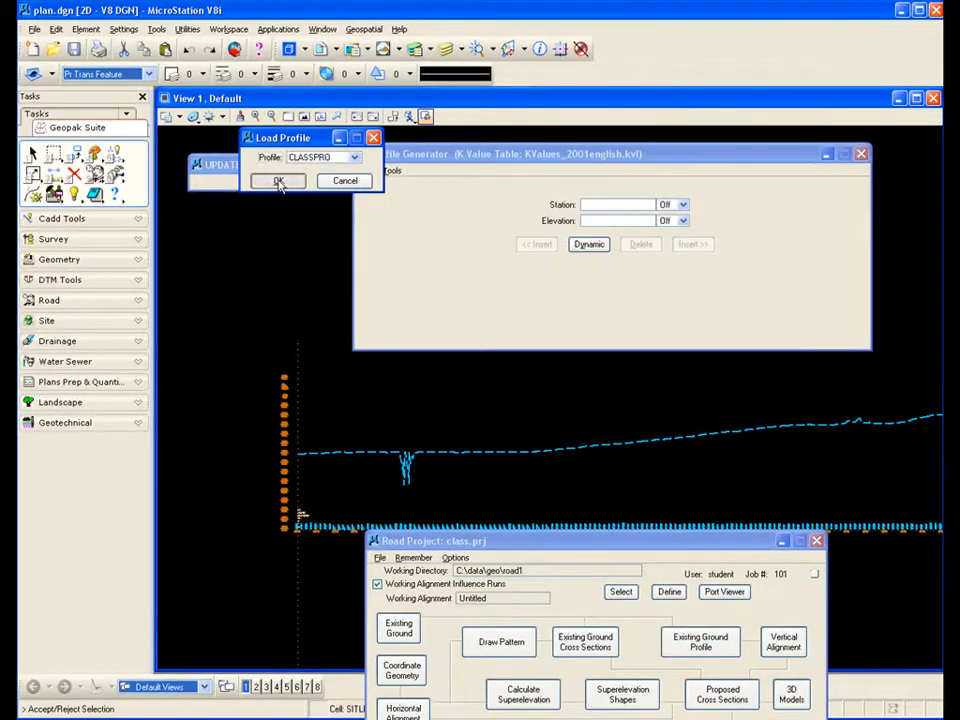
click(278, 182)
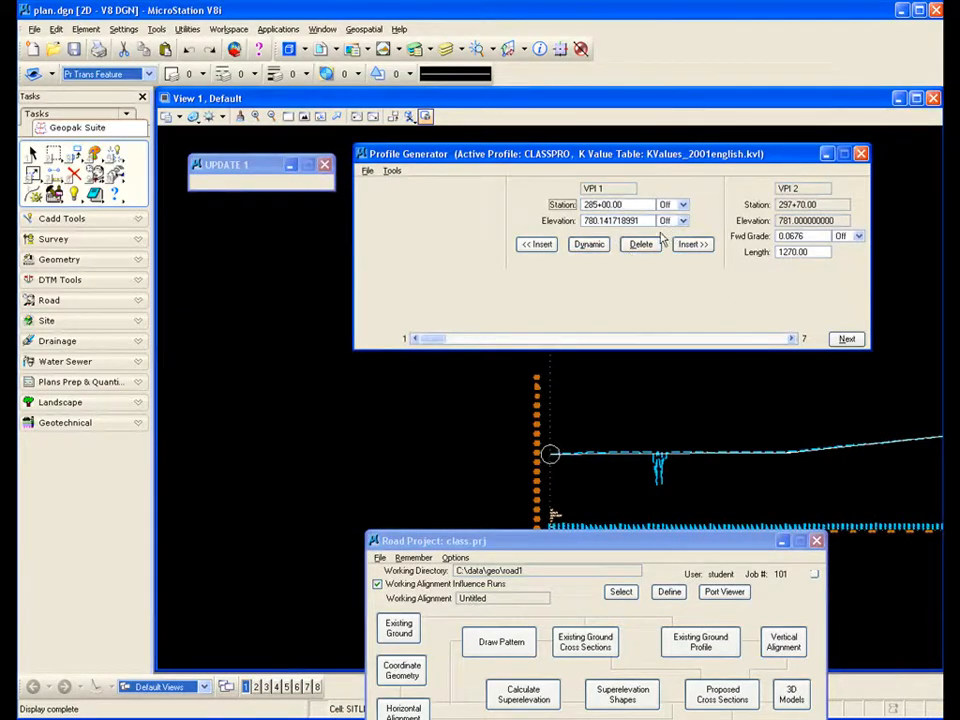
click(846, 340)
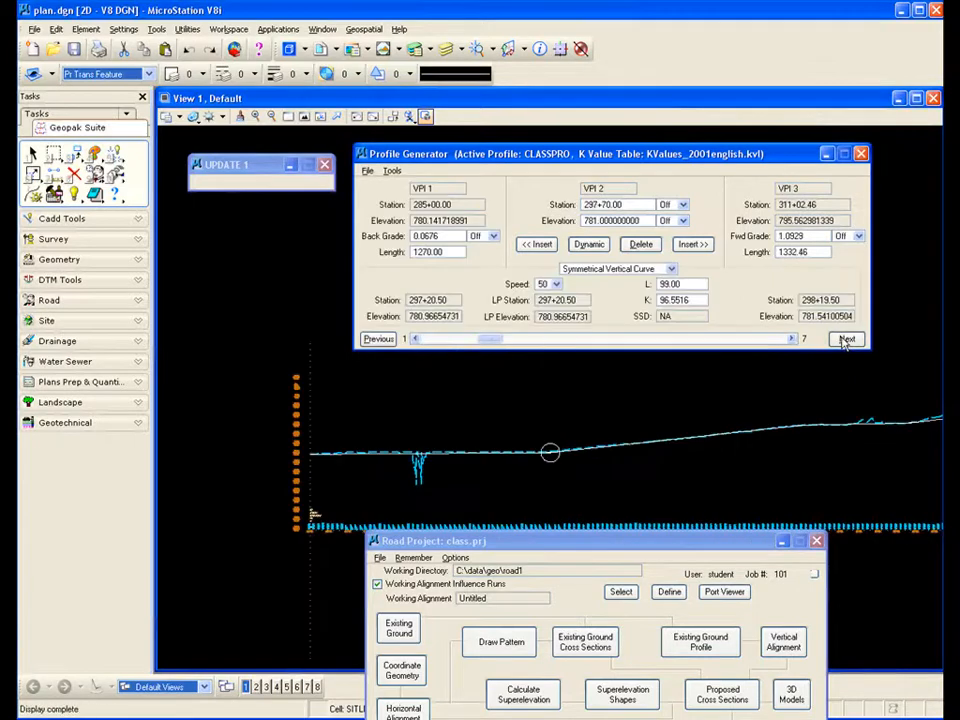
click(846, 340)
click(846, 340)
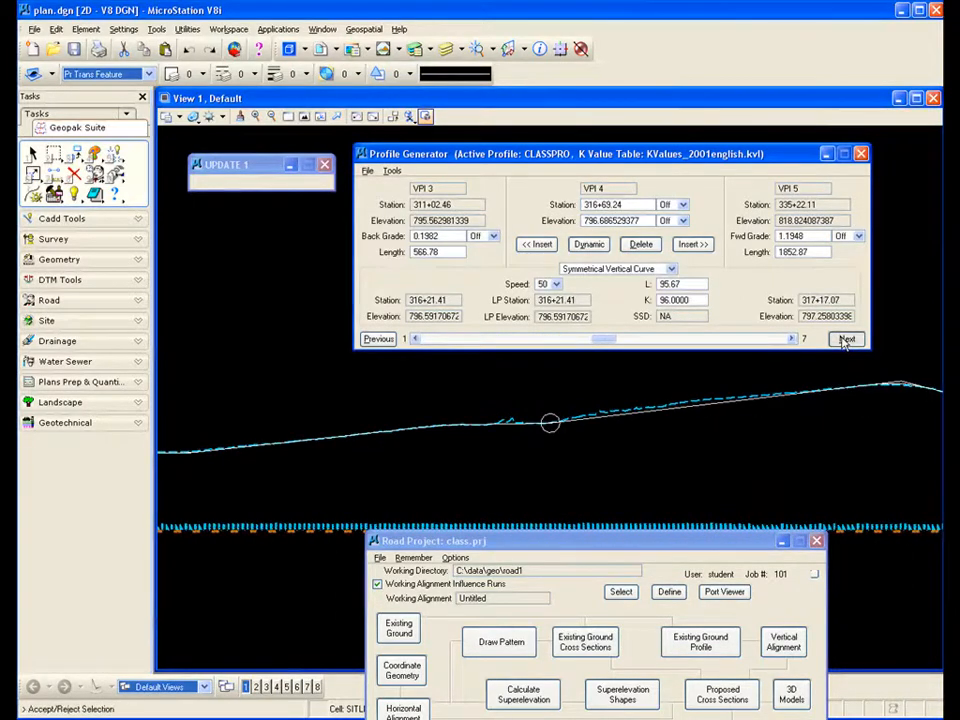
click(846, 340)
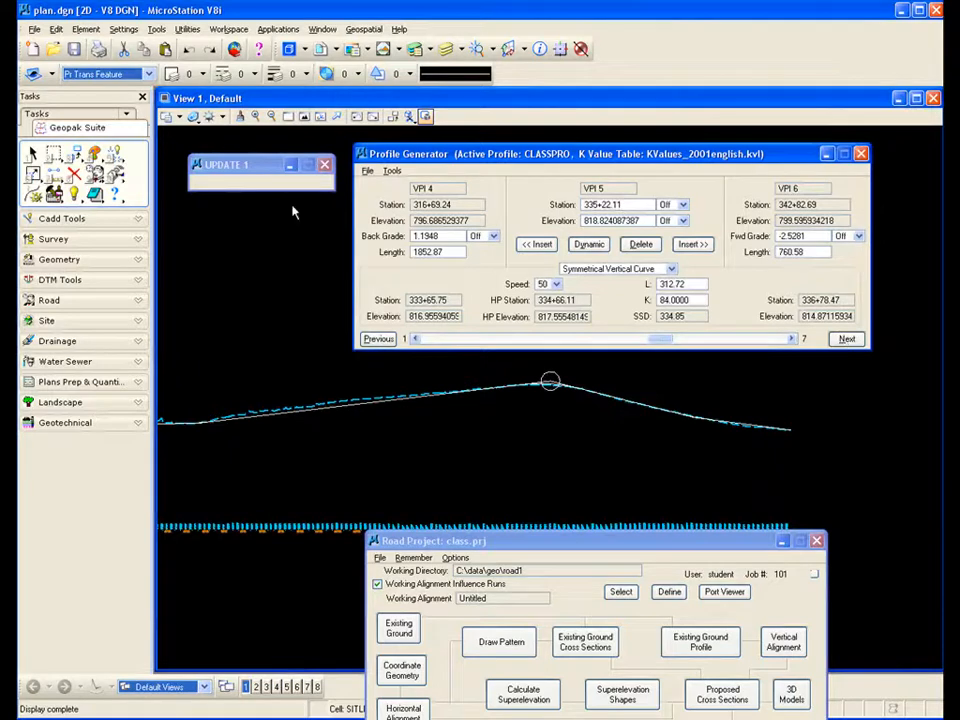
Step: Exit the Profile Generator, declining to save the reloaded profile and the settings
click(367, 171)
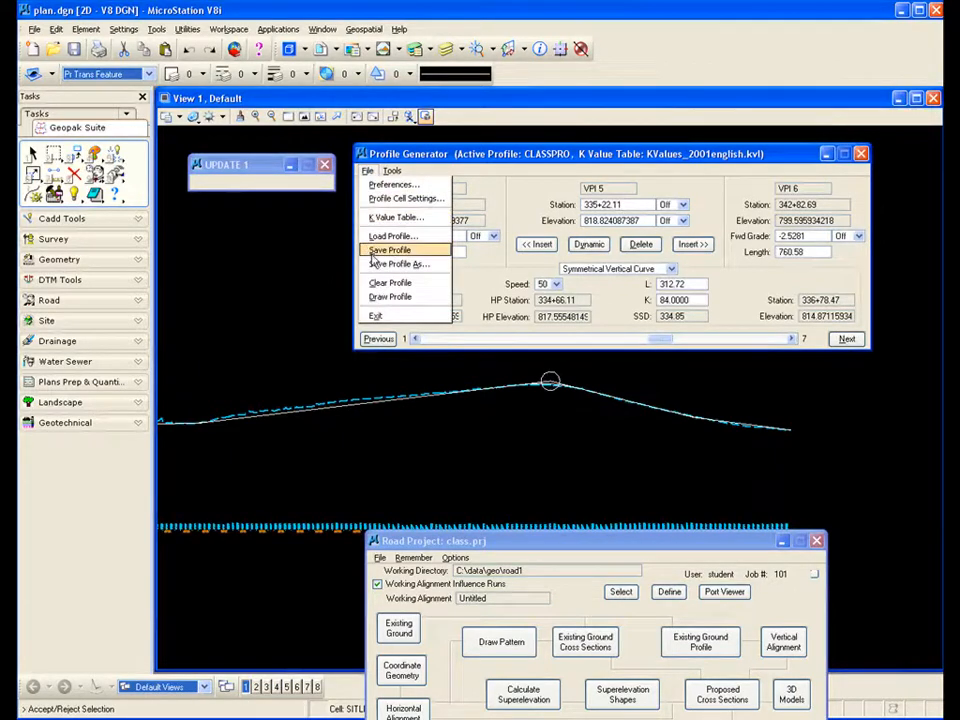
click(279, 238)
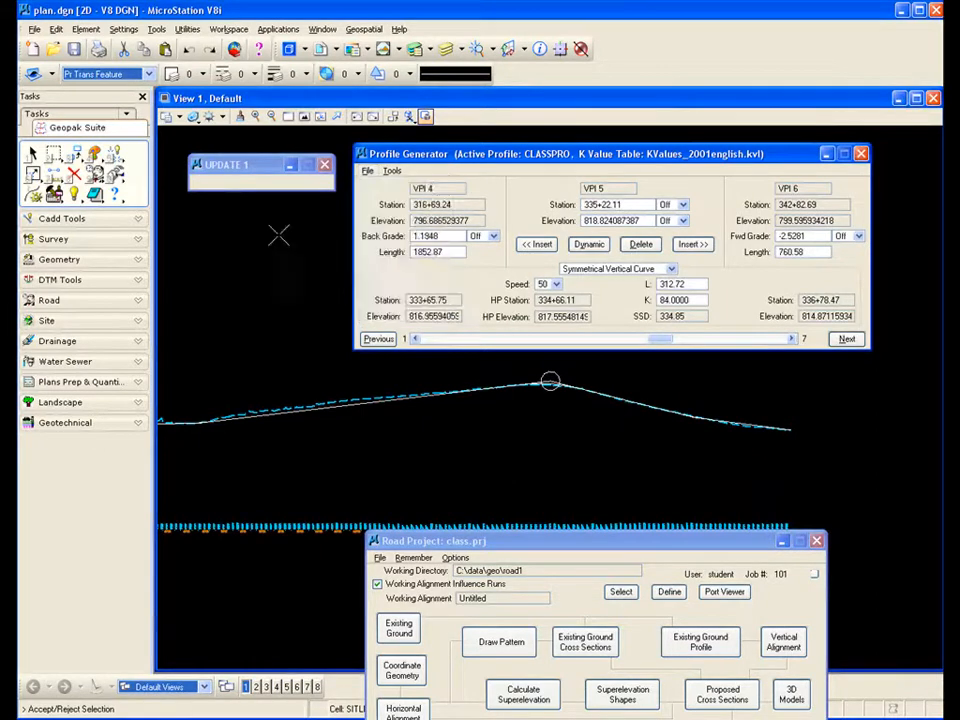
click(367, 171)
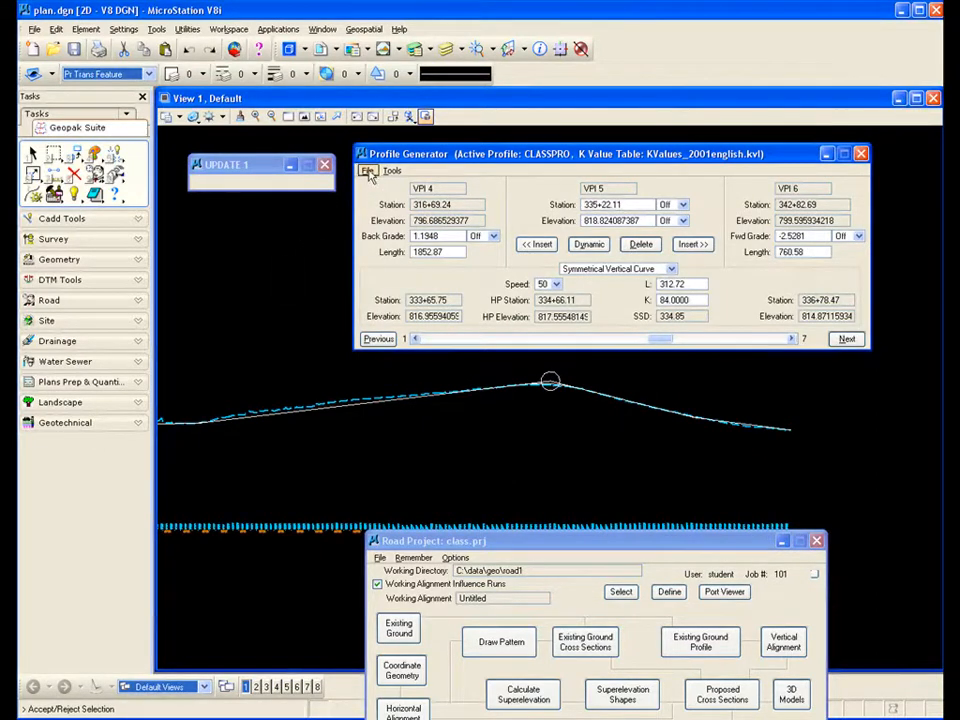
click(374, 315)
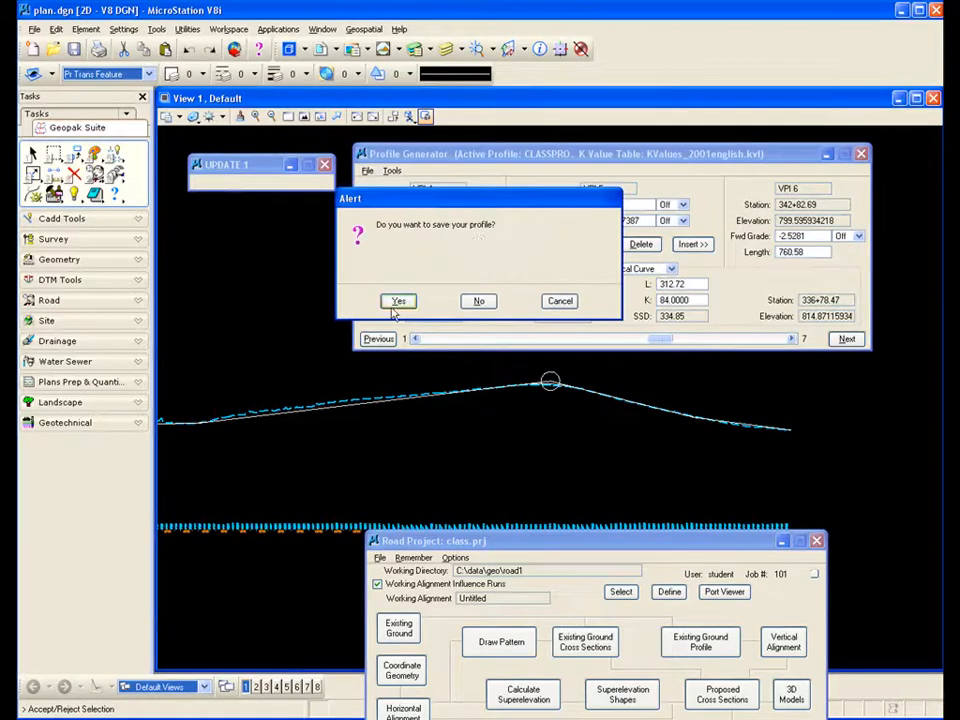
click(478, 301)
click(480, 302)
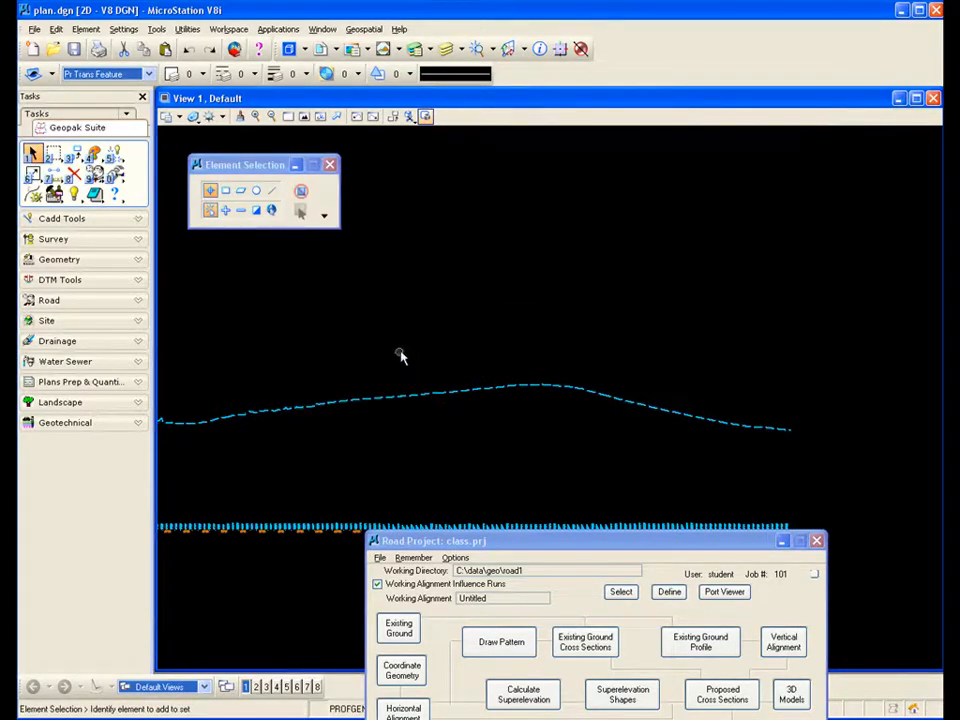
Step: Start the Road Draw Profile tool for job 101 and the MAINLINE chain, clearing the other dialogs away from the profile
scroll(377, 343, down, 2)
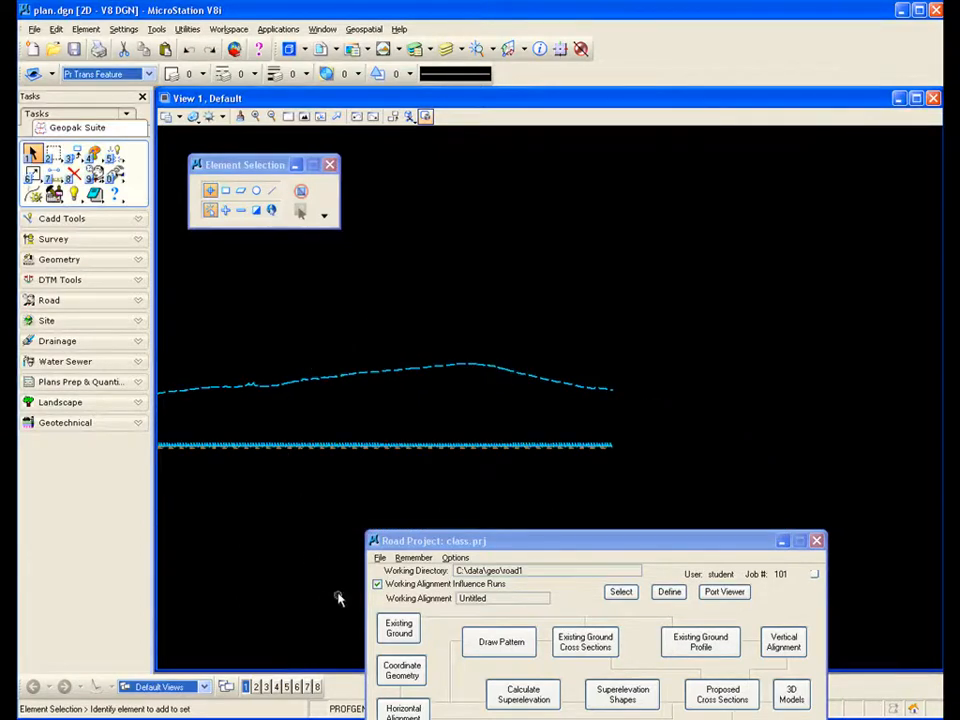
drag(459, 541, 557, 536)
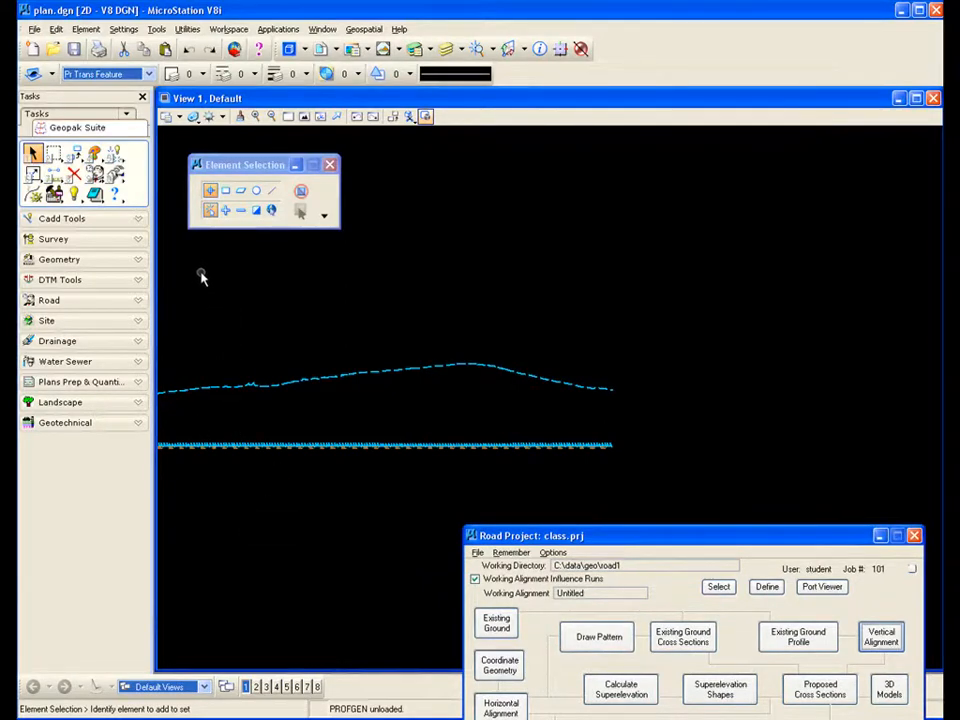
click(330, 165)
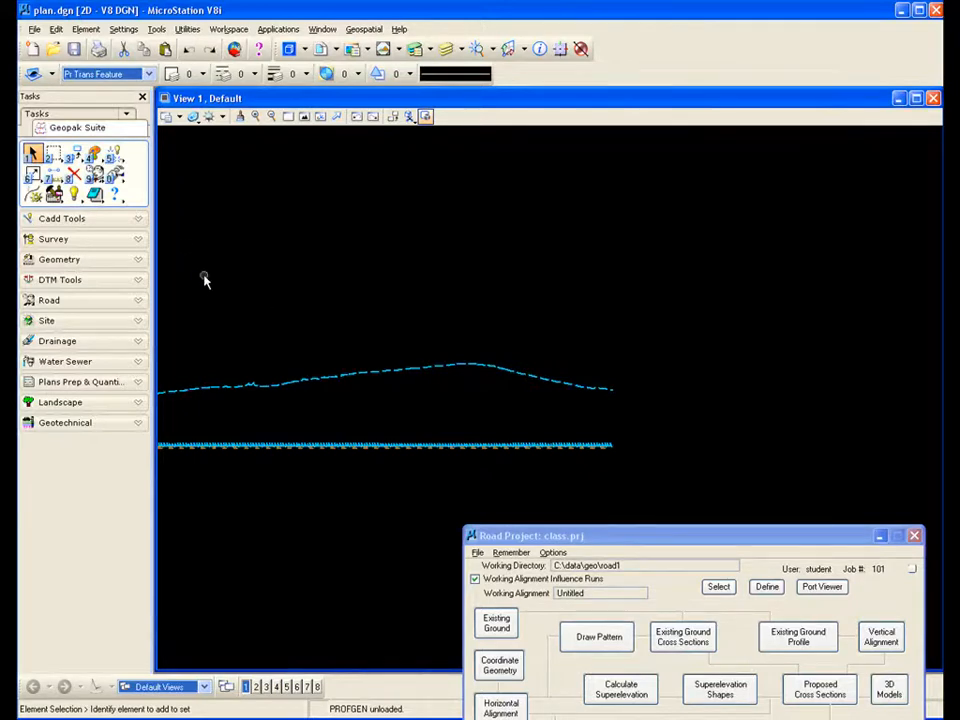
click(139, 302)
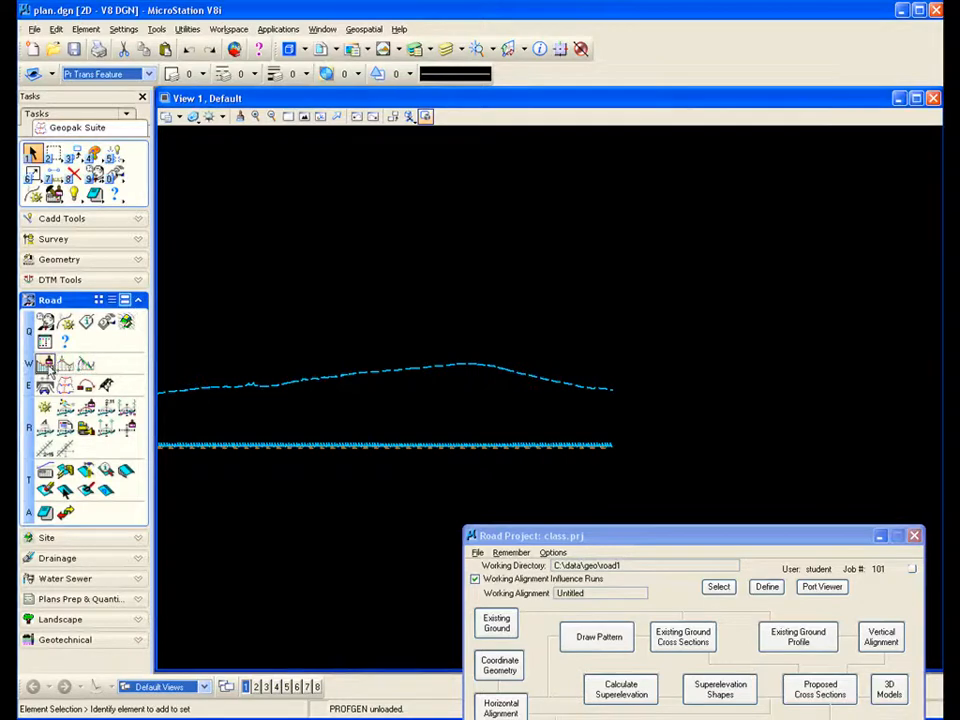
click(46, 366)
mouse_move(275, 231)
mouse_down()
mouse_move(772, 163)
mouse_move(745, 160)
mouse_up()
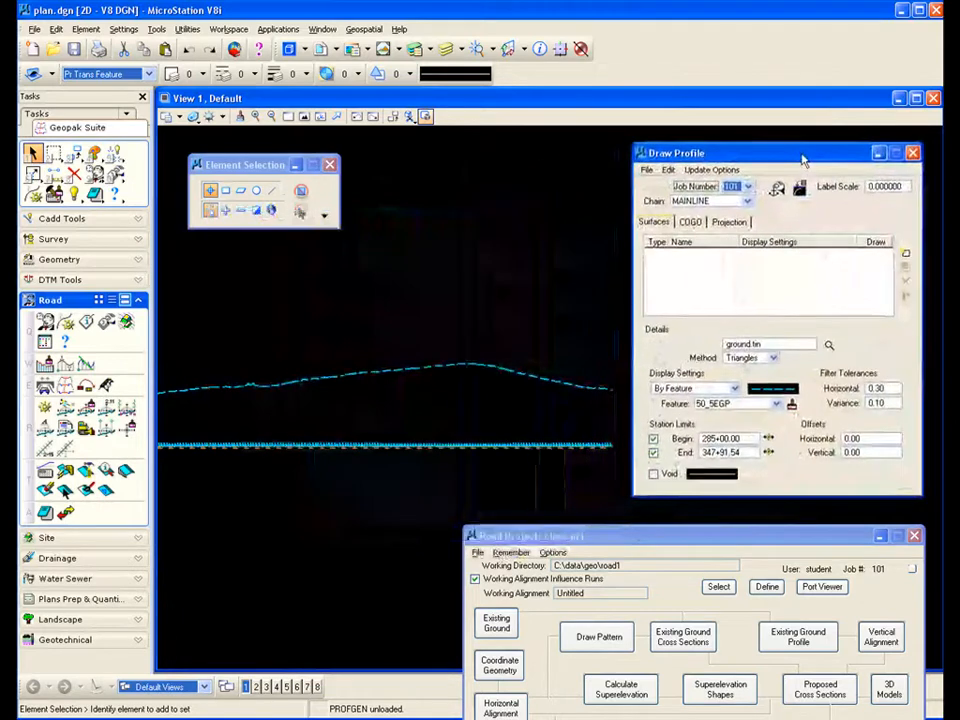
click(330, 165)
Step: Fit the whole drawing in the view and window in on the full length of the existing ground profile
scroll(292, 268, down, 1)
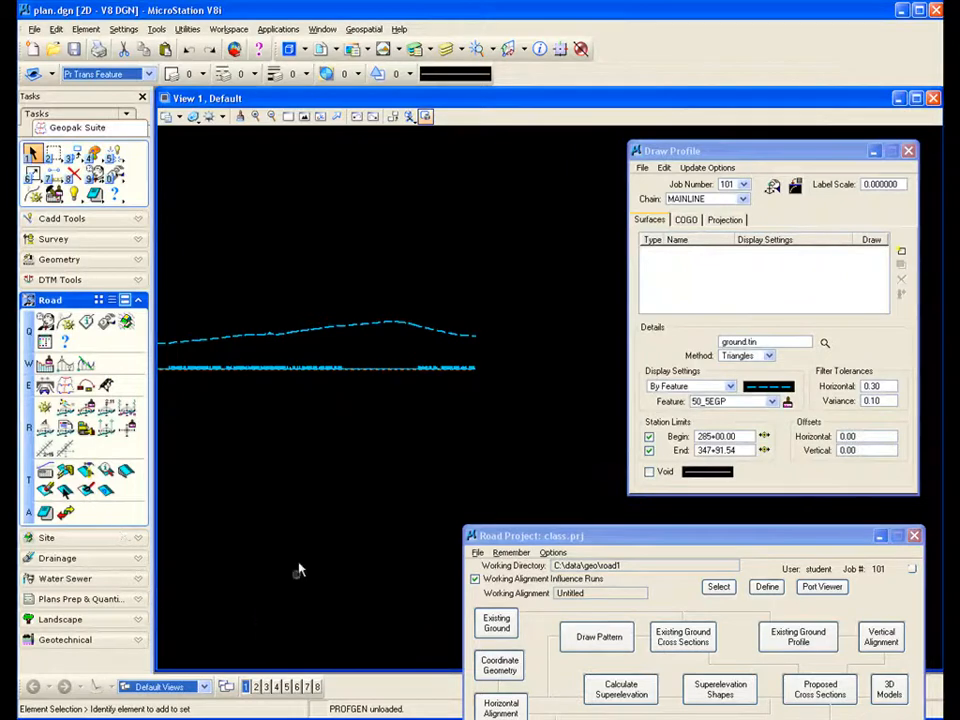
click(305, 116)
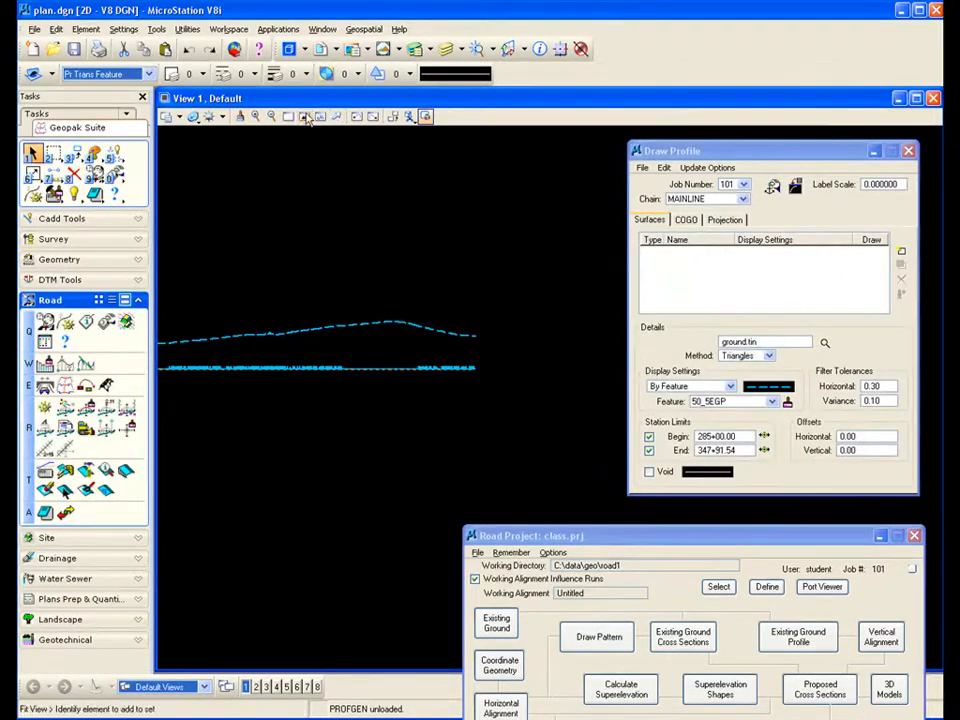
drag(530, 538, 555, 641)
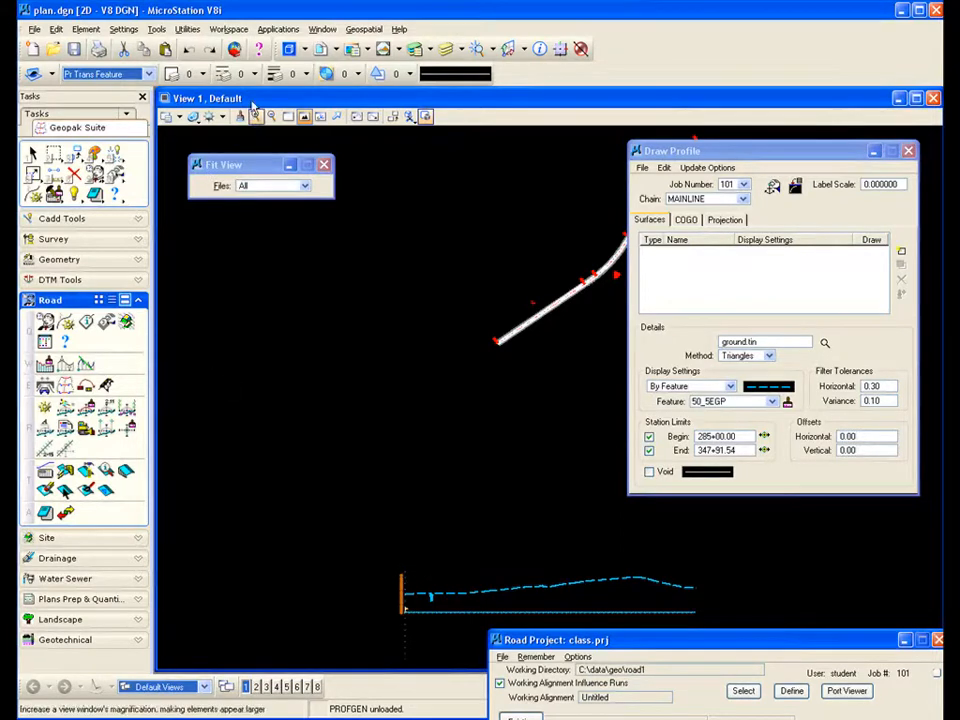
click(289, 117)
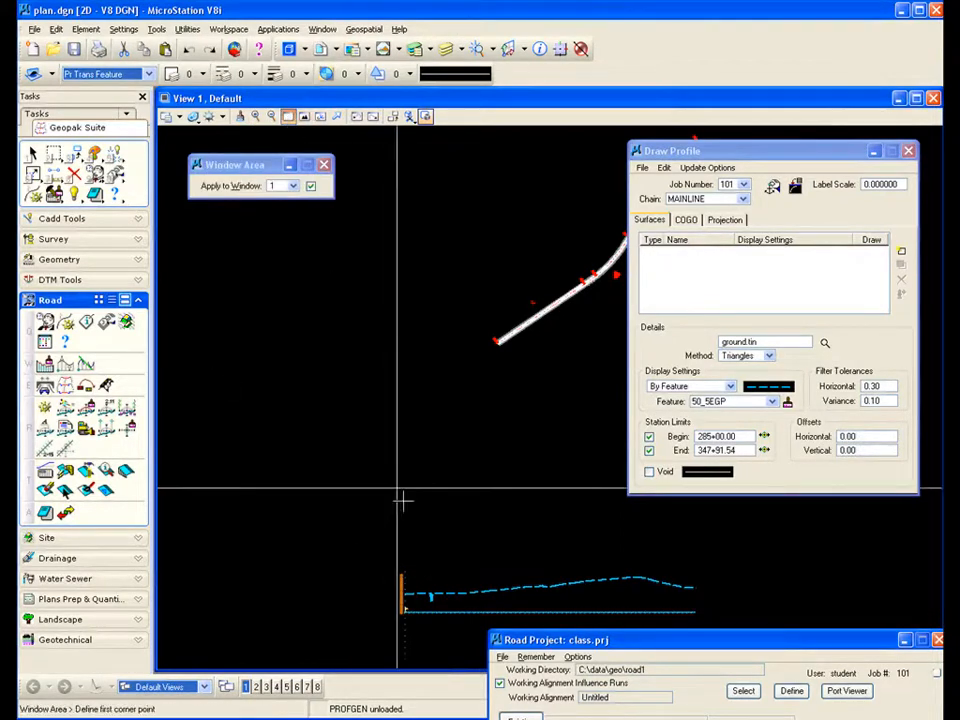
click(385, 540)
click(705, 500)
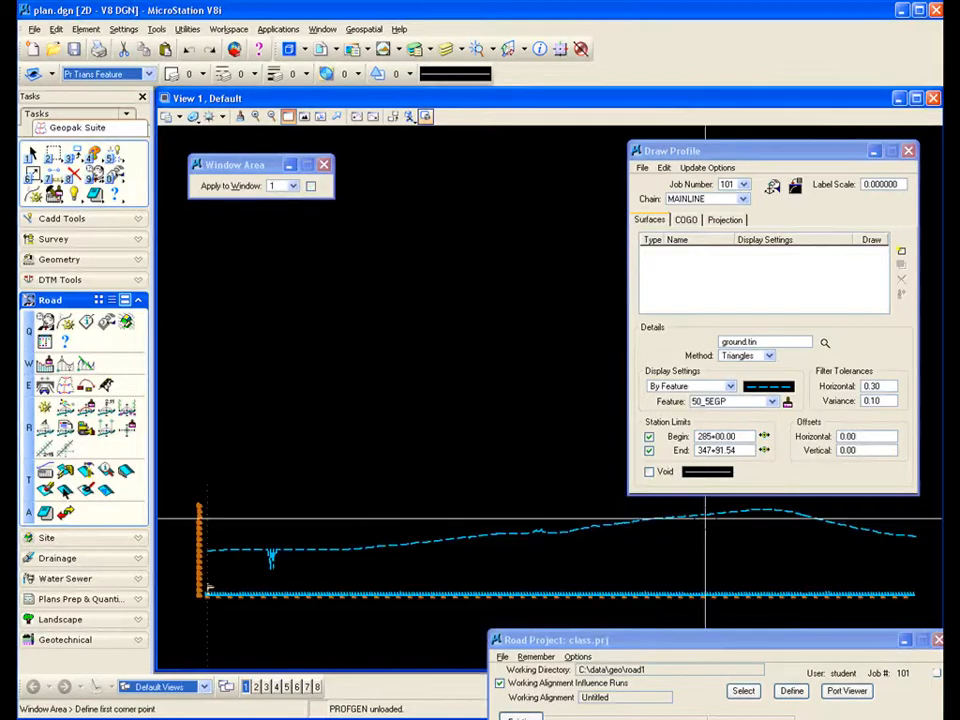
right_click(350, 422)
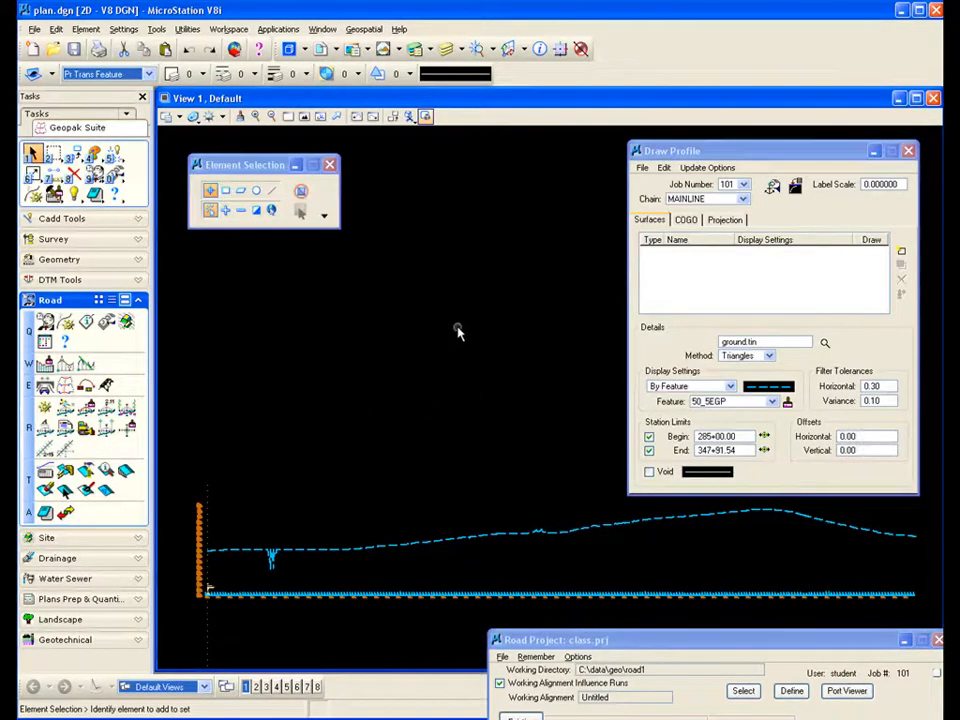
Step: Choose CLASSPRO as the COGO profile to draw for the MAINLINE chain, with the dialog moved clear of the profile
drag(735, 151, 662, 145)
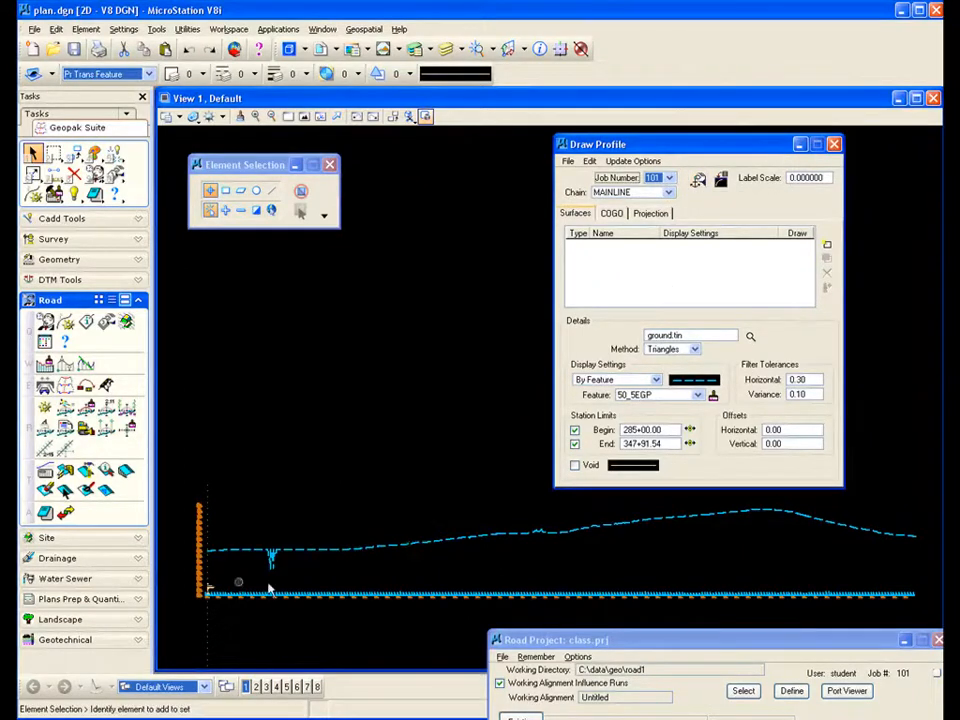
click(612, 213)
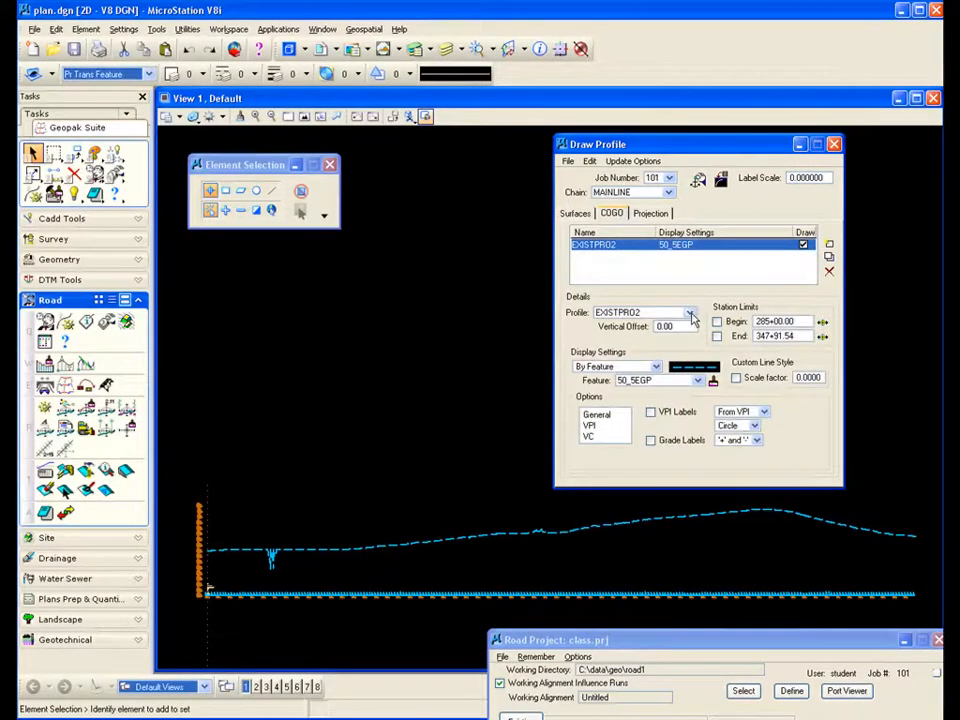
click(689, 313)
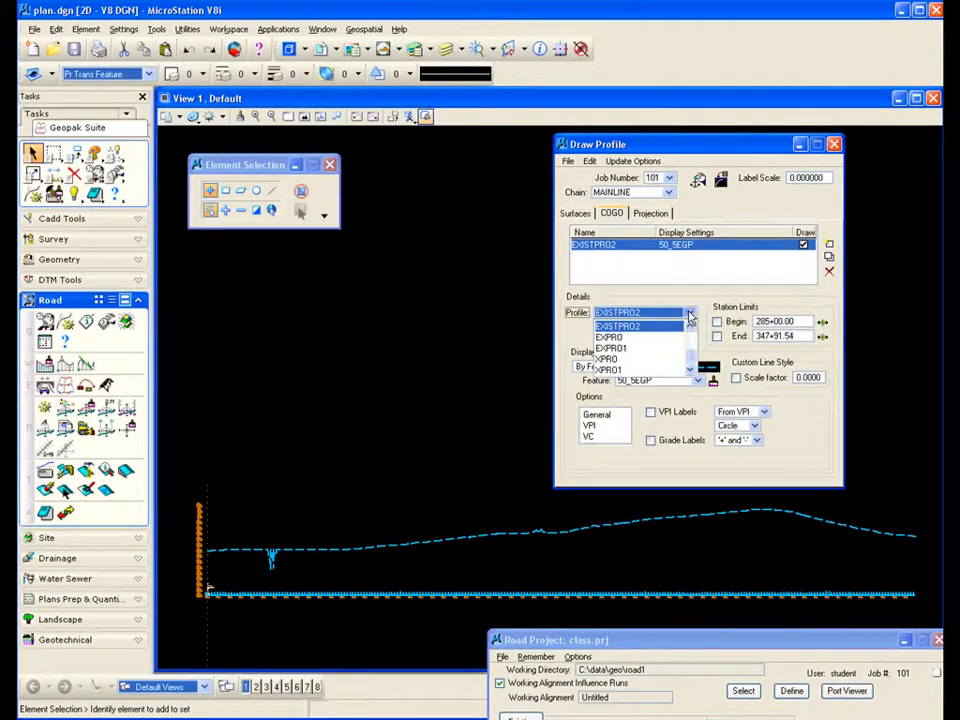
scroll(679, 333, up, 1)
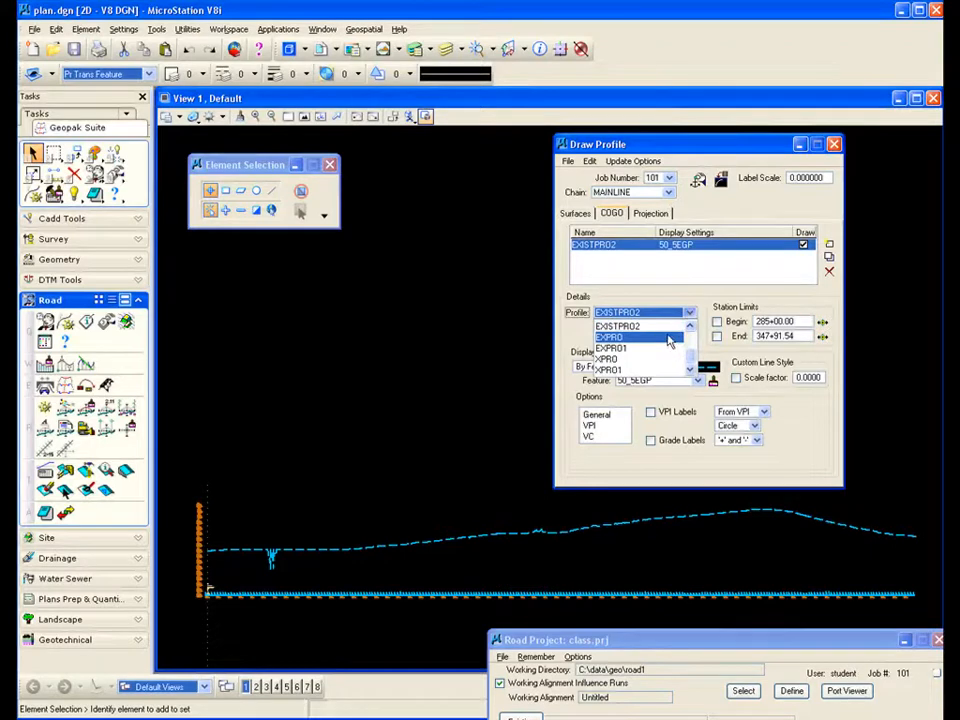
drag(690, 355, 690, 340)
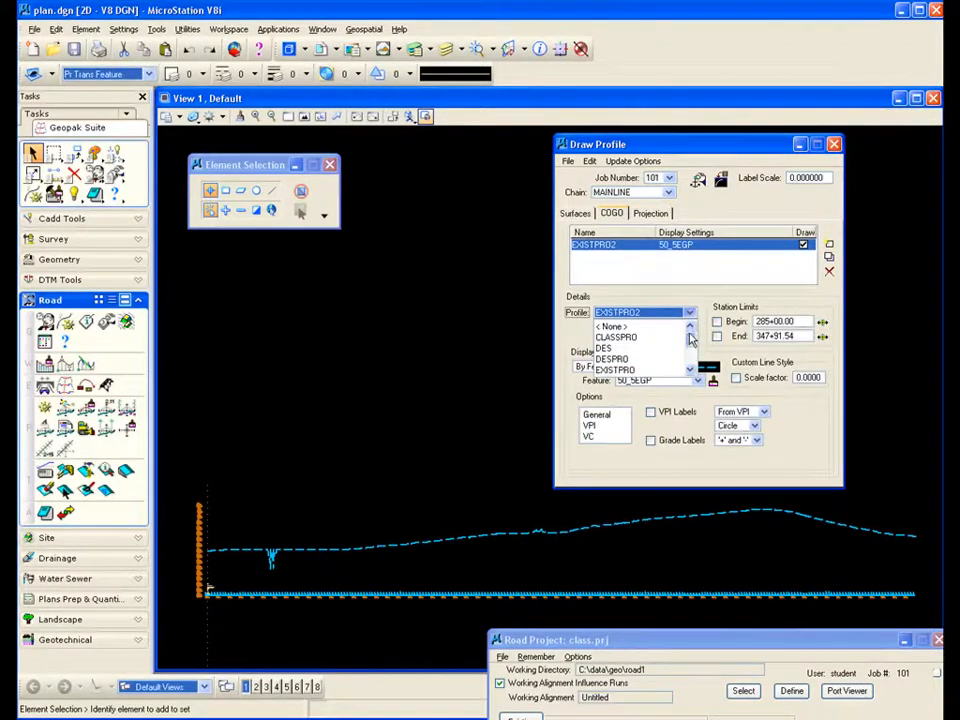
click(623, 338)
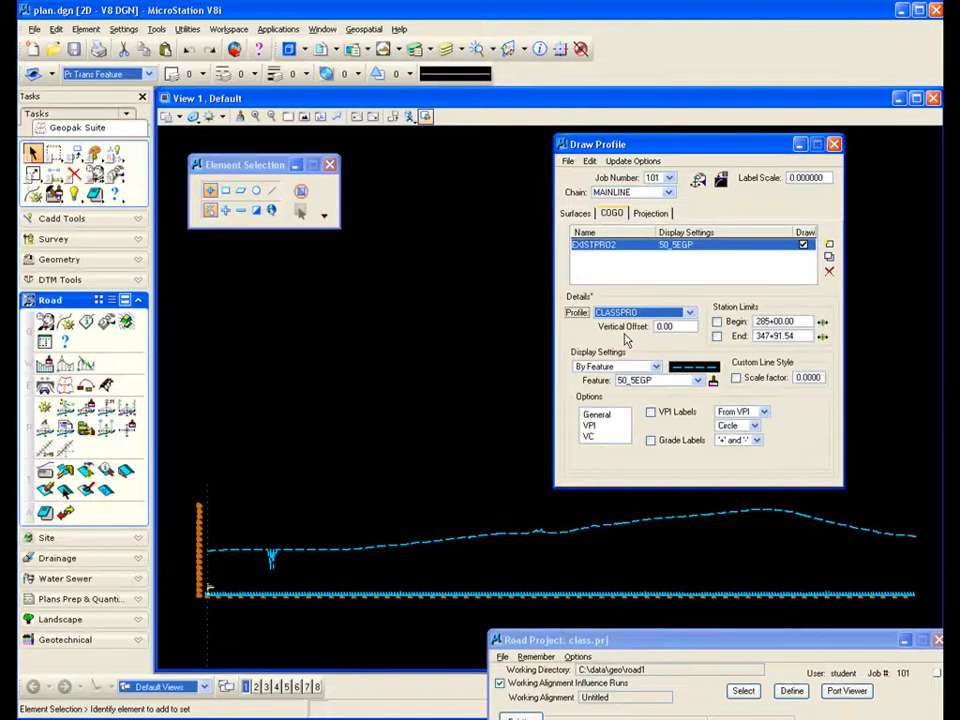
Step: Assign the 50_5PGP Proposed Ground Profile feature from the Imperial drafting standards to the CLASSPRO profile's display
click(672, 368)
click(663, 373)
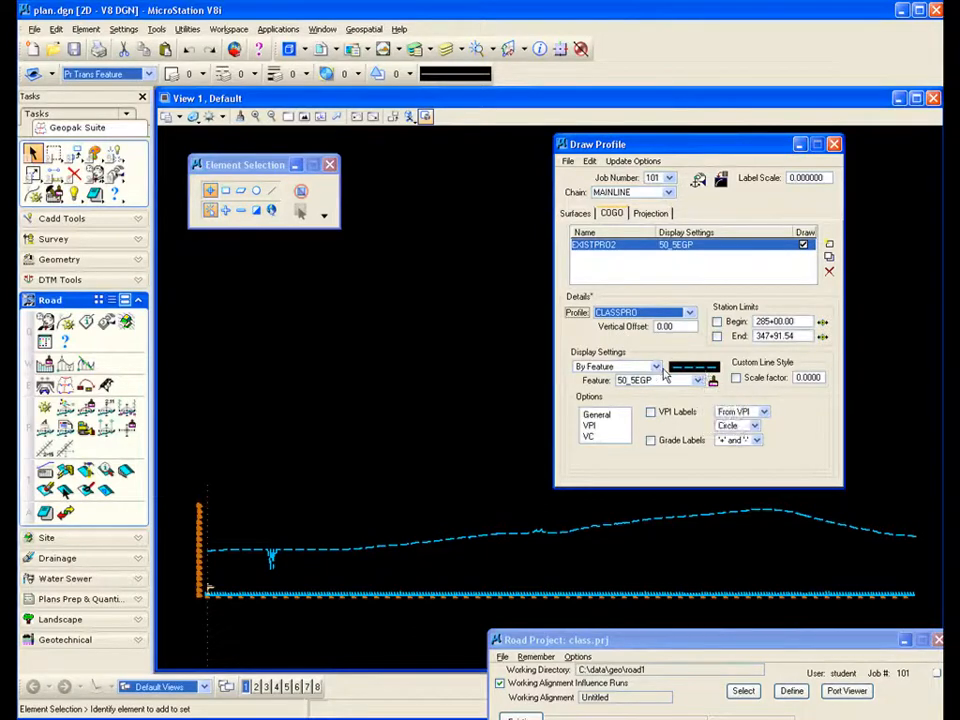
click(713, 381)
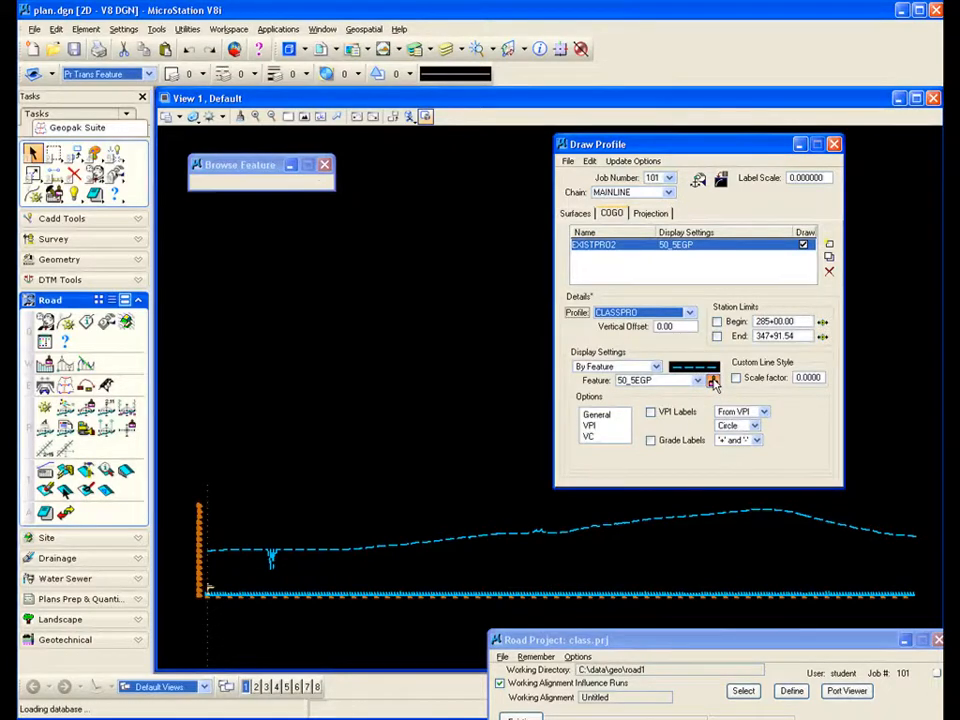
drag(720, 336, 322, 252)
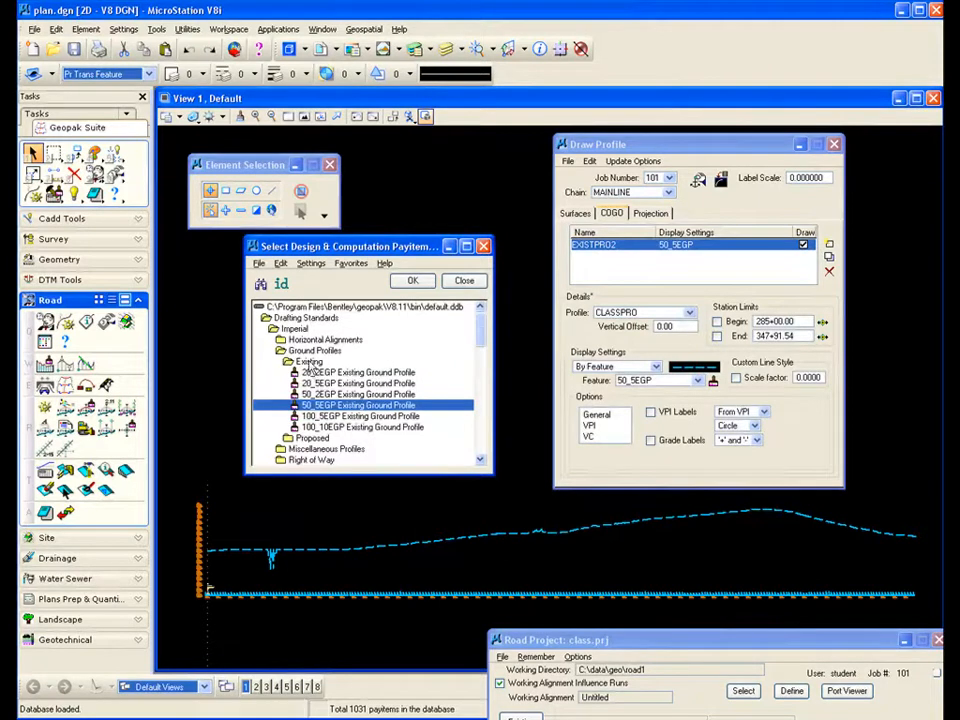
double_click(312, 362)
double_click(312, 372)
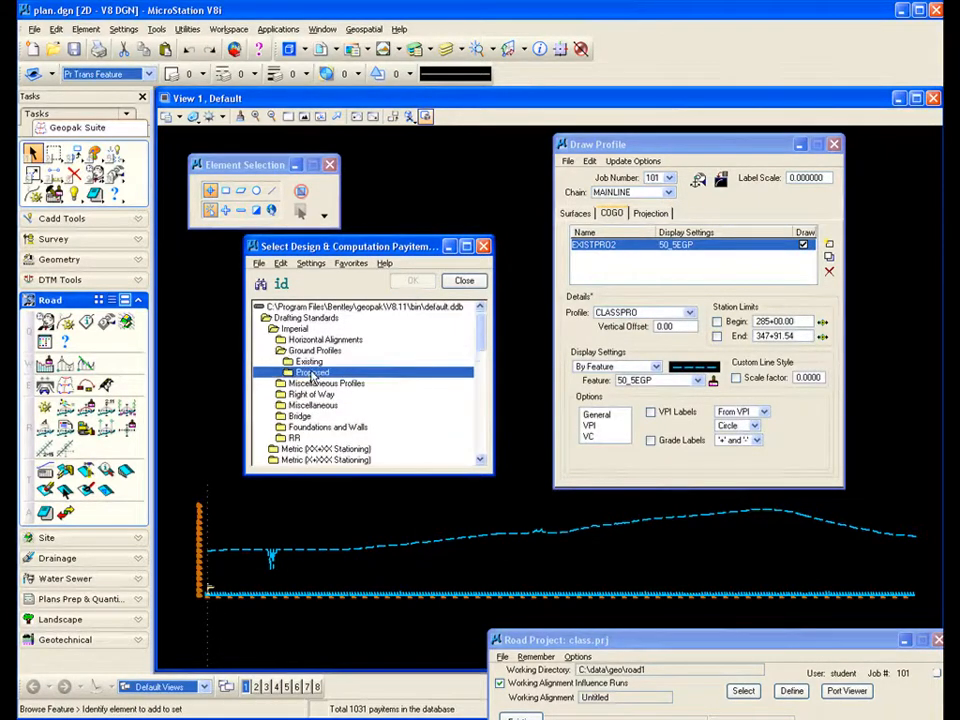
double_click(312, 372)
double_click(310, 374)
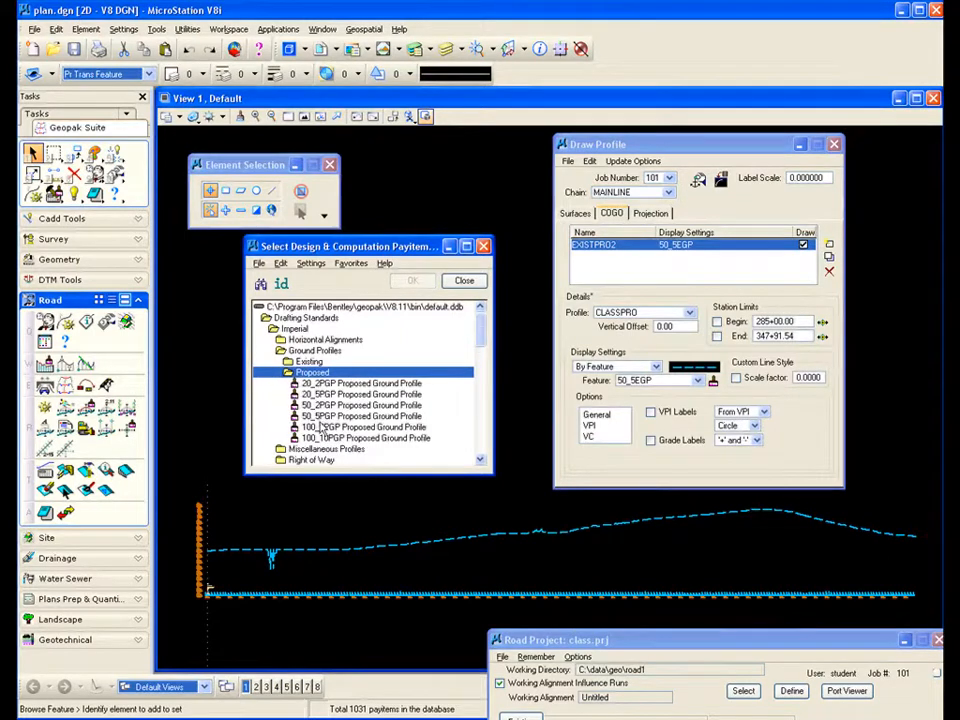
click(316, 417)
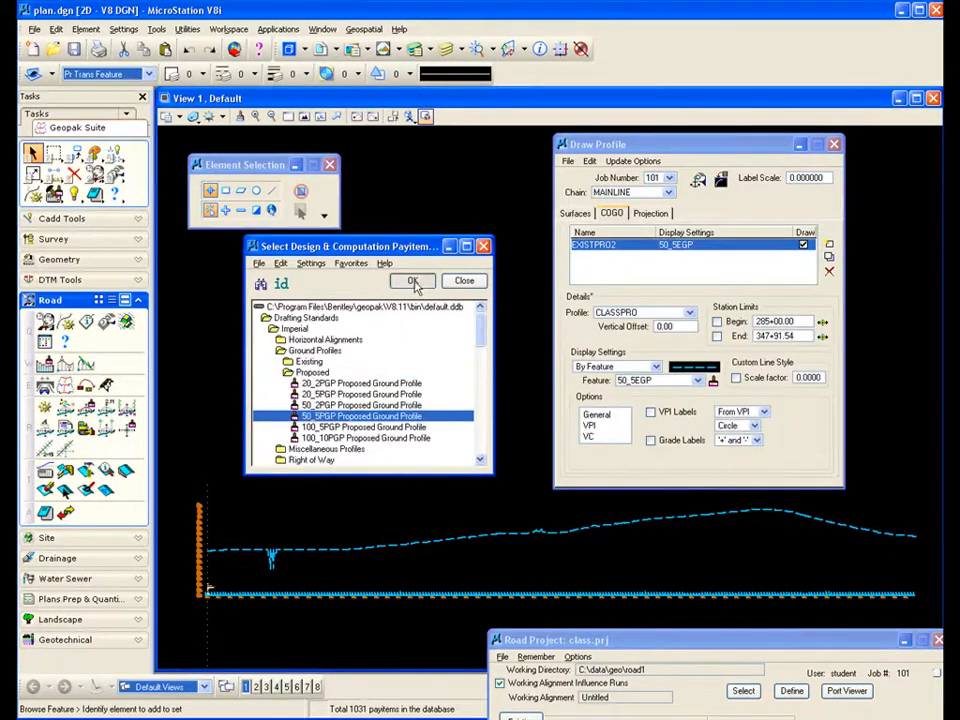
click(462, 281)
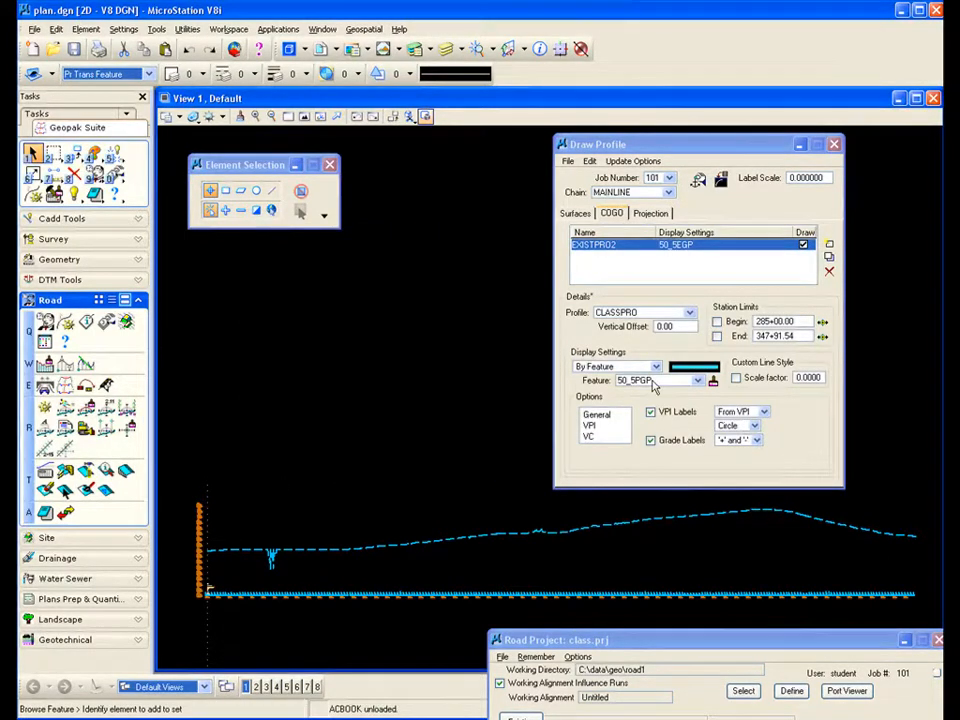
Step: Review the general and VPI options, and enable K Value and VPC/VPT labels with V.C. Parameters off for the vertical curves
click(600, 414)
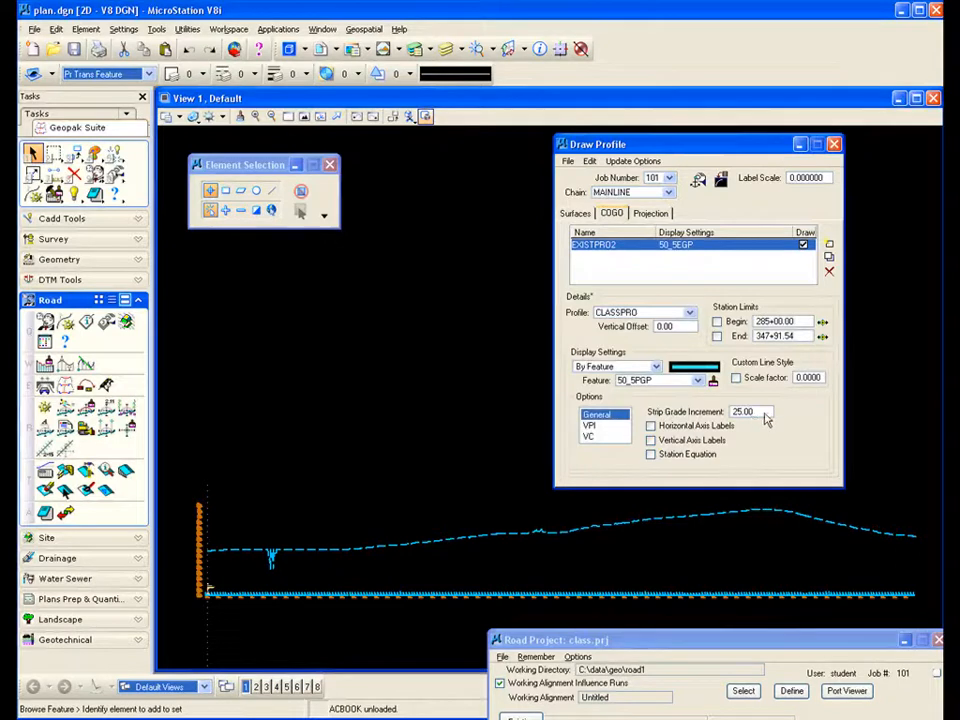
click(592, 425)
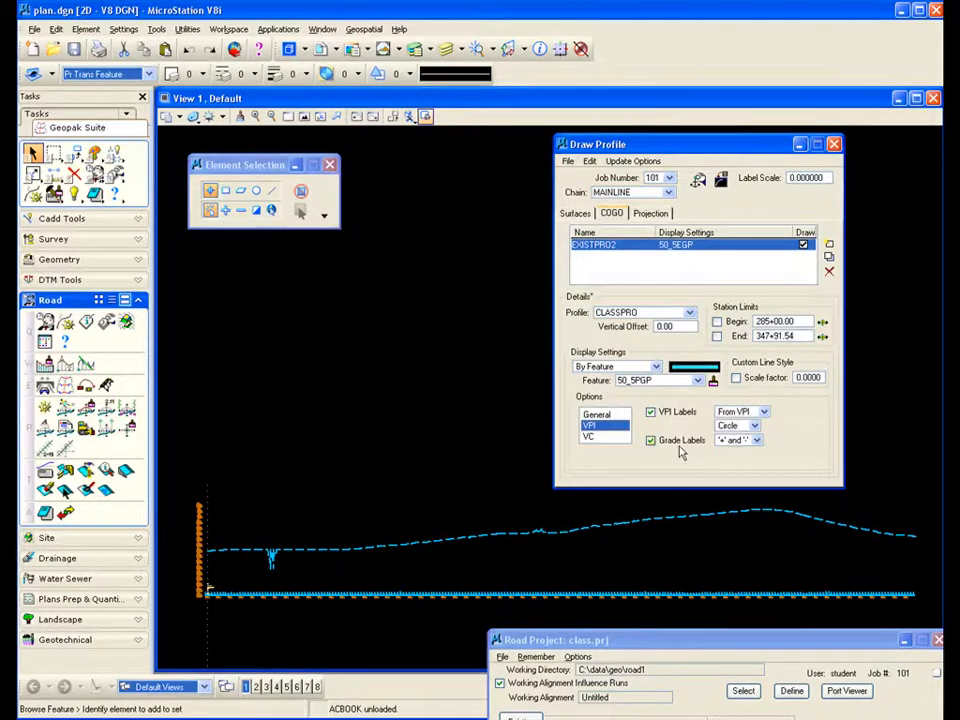
click(592, 437)
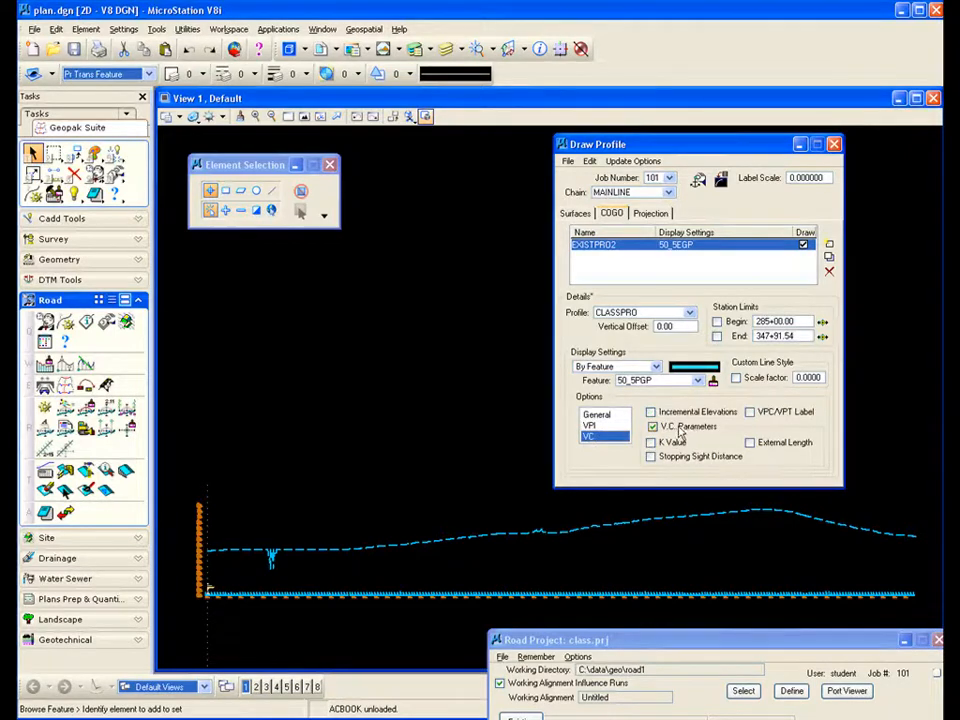
click(652, 444)
click(750, 412)
click(677, 429)
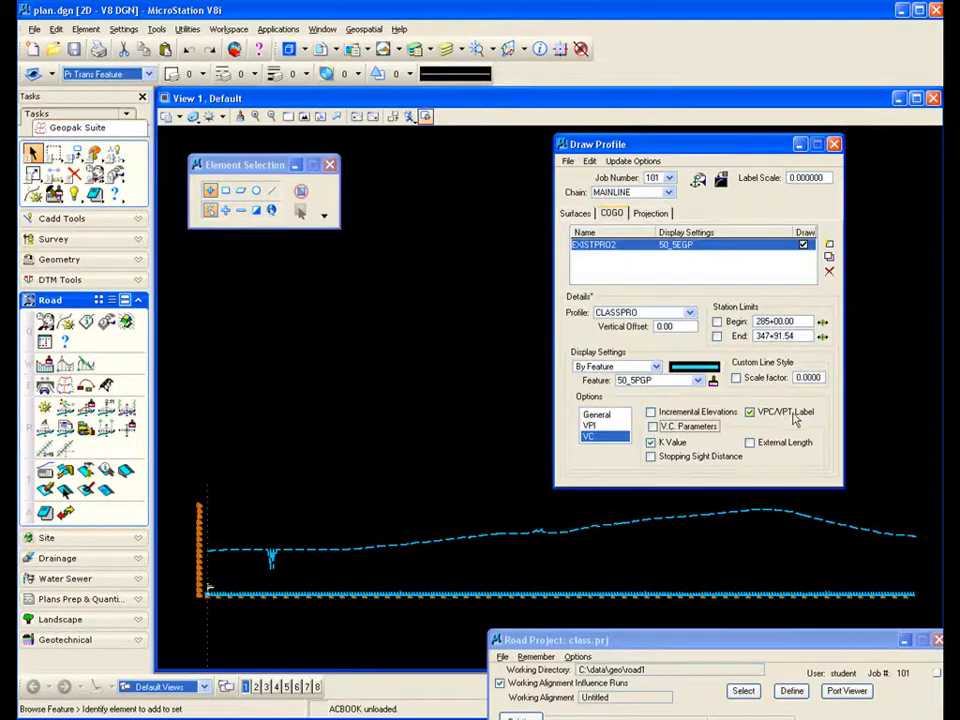
Step: Add CLASSPRO with these settings to the list of COGO profiles so it is drawn over the existing ground
click(617, 418)
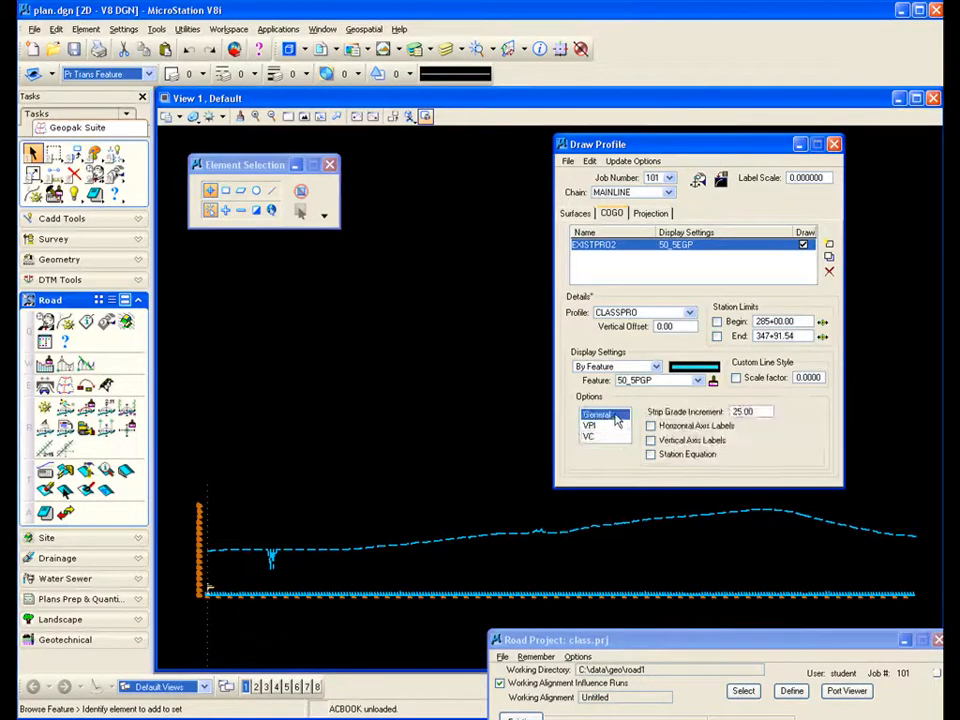
click(829, 246)
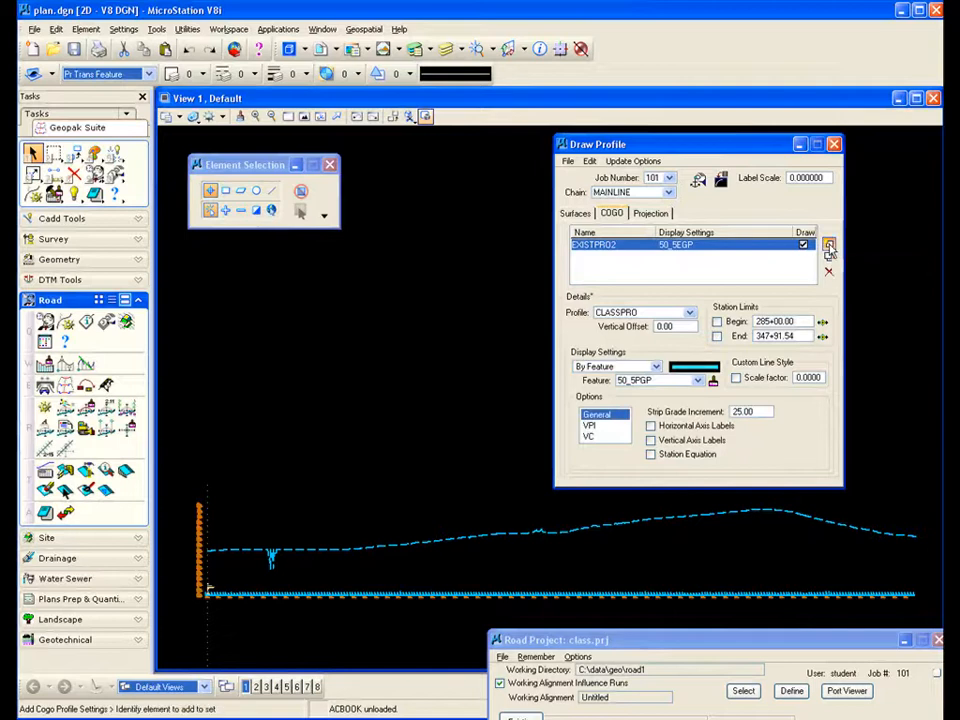
click(829, 250)
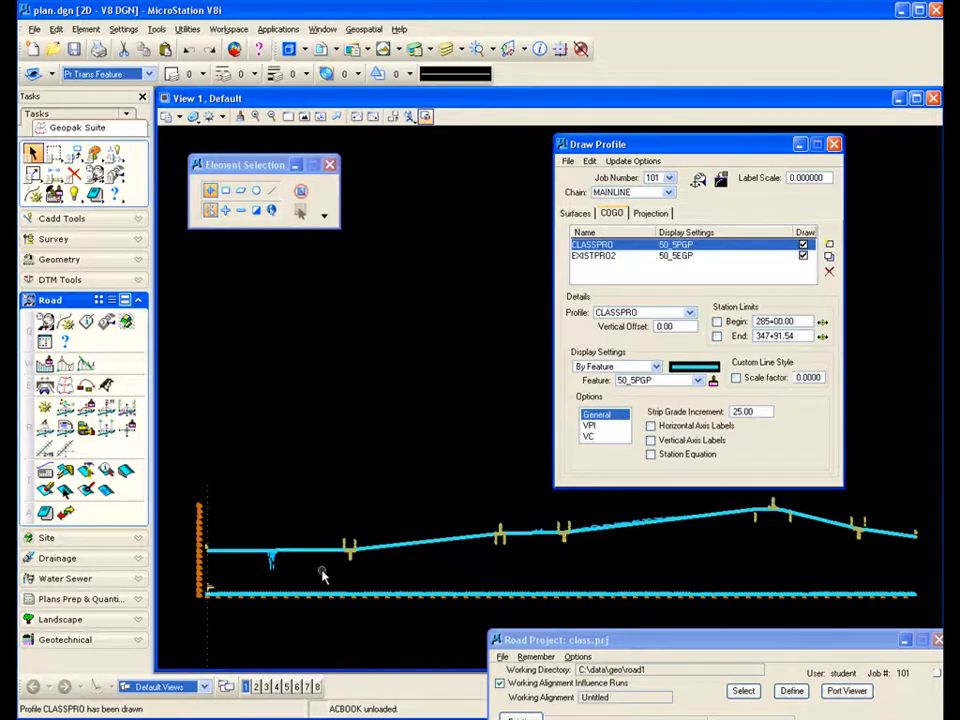
Step: Examine the drawn CLASSPRO profile's VPI and grade labels and the strip grade elevations along the station axis
scroll(352, 554, up, 2)
scroll(352, 554, up, 2)
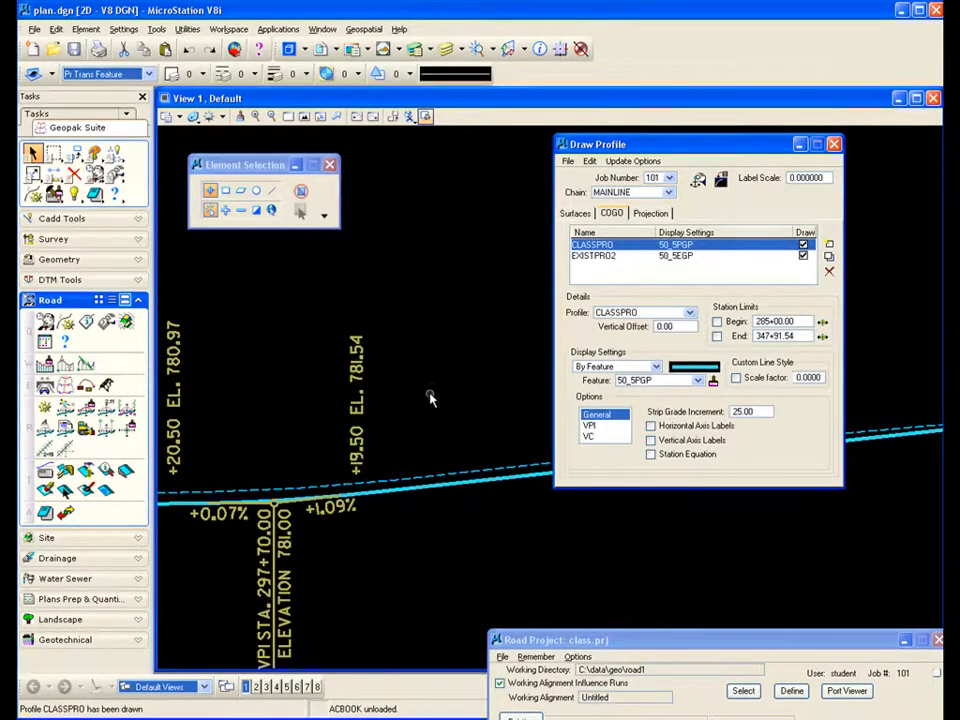
scroll(404, 552, down, 2)
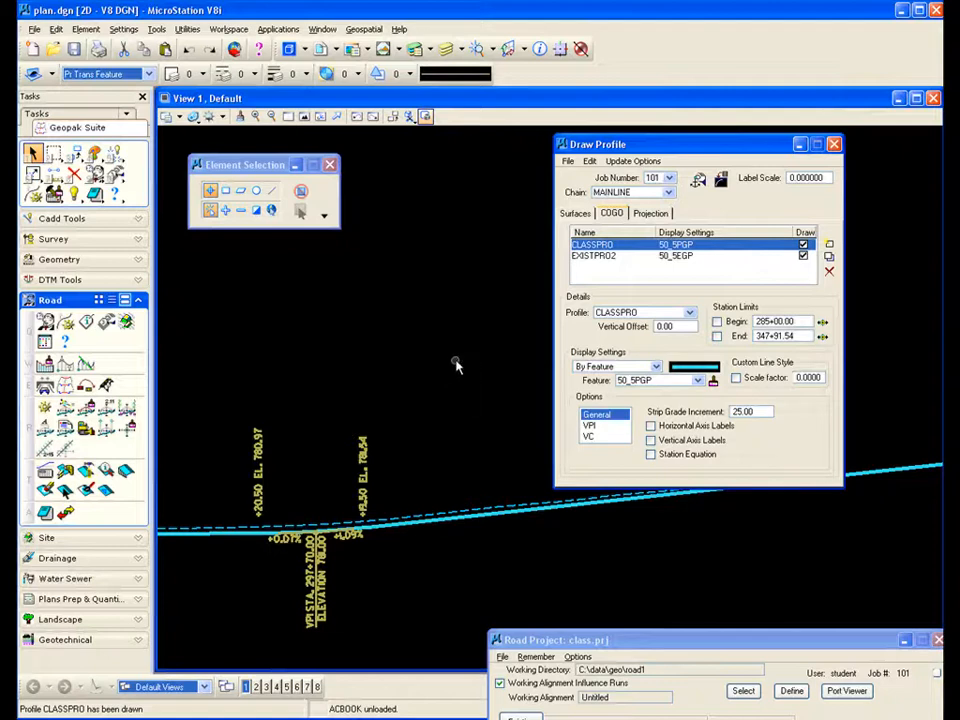
scroll(388, 506, down, 3)
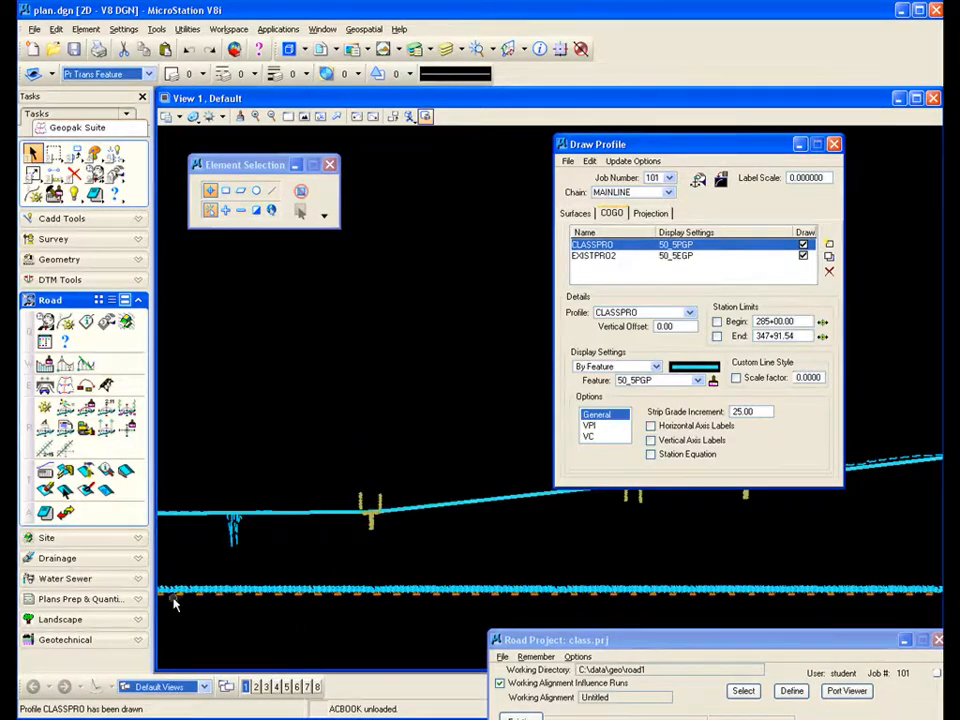
scroll(180, 602, up, 3)
scroll(250, 580, up, 4)
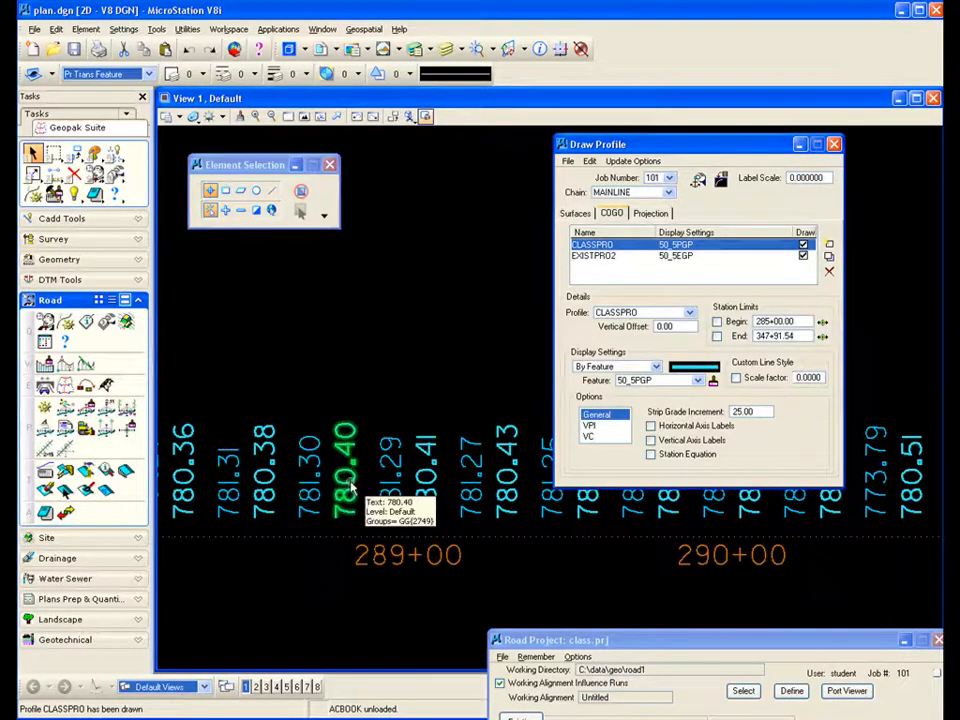
scroll(452, 352, down, 4)
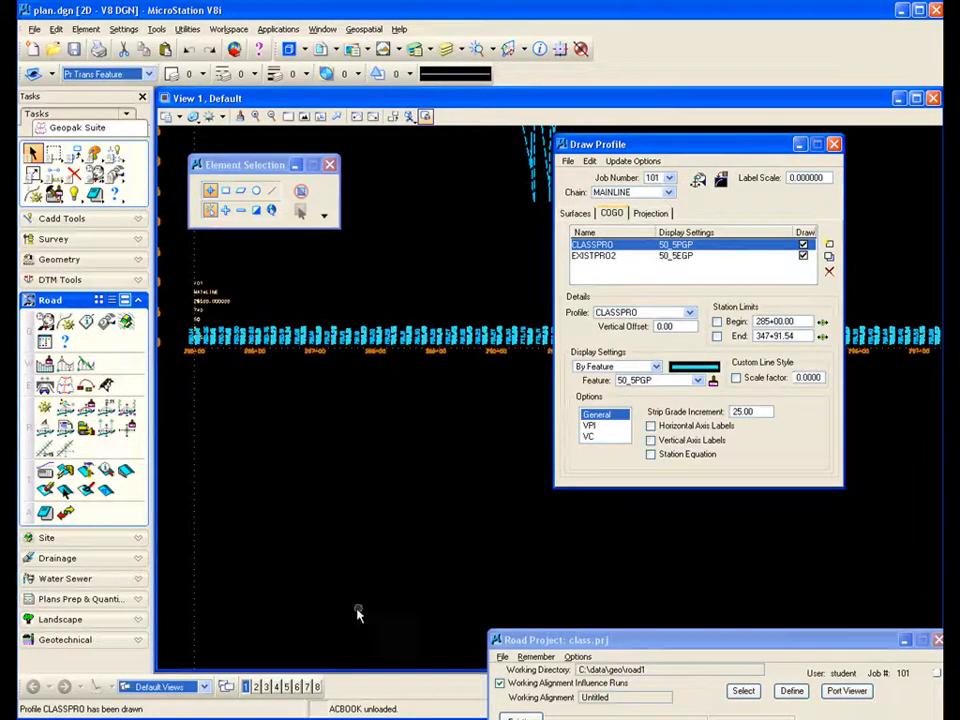
Step: Fit the whole drawing in the view and close the Draw Profile tool
click(304, 117)
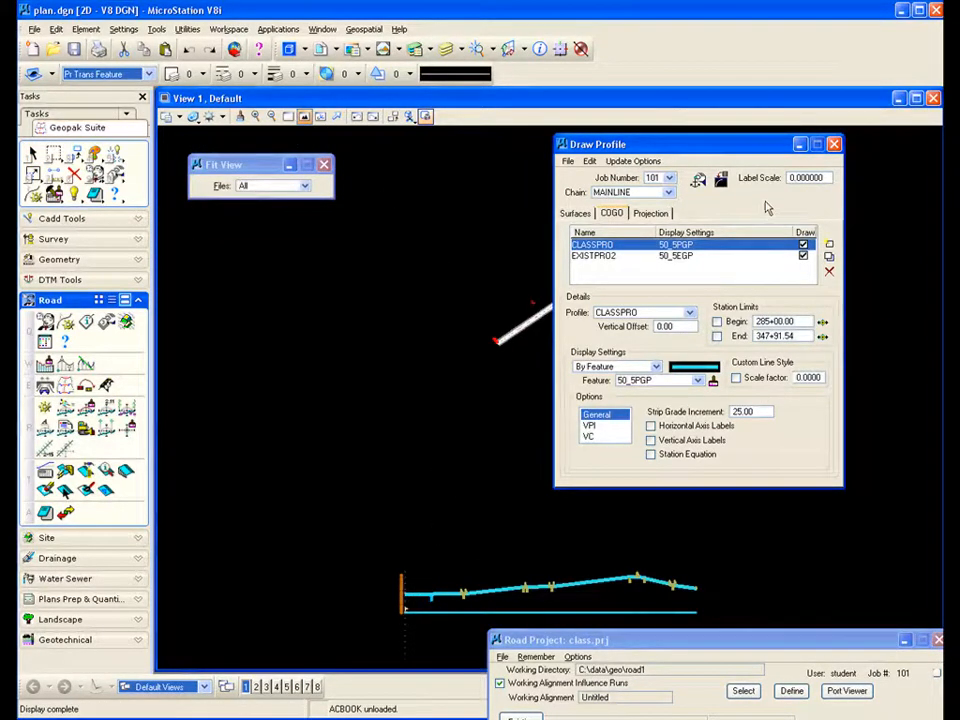
click(834, 145)
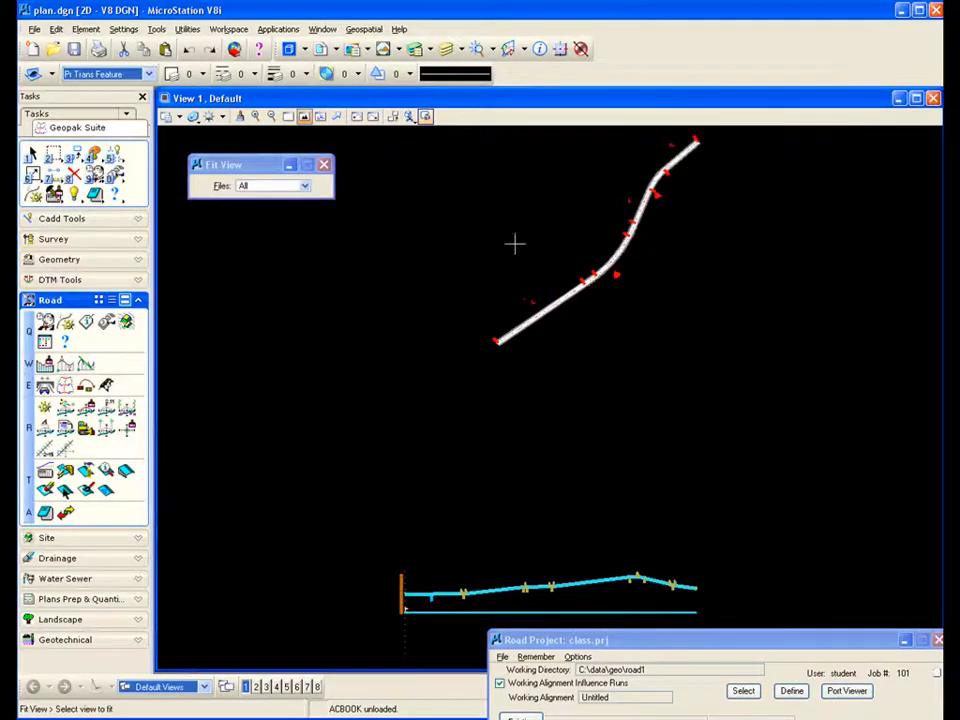